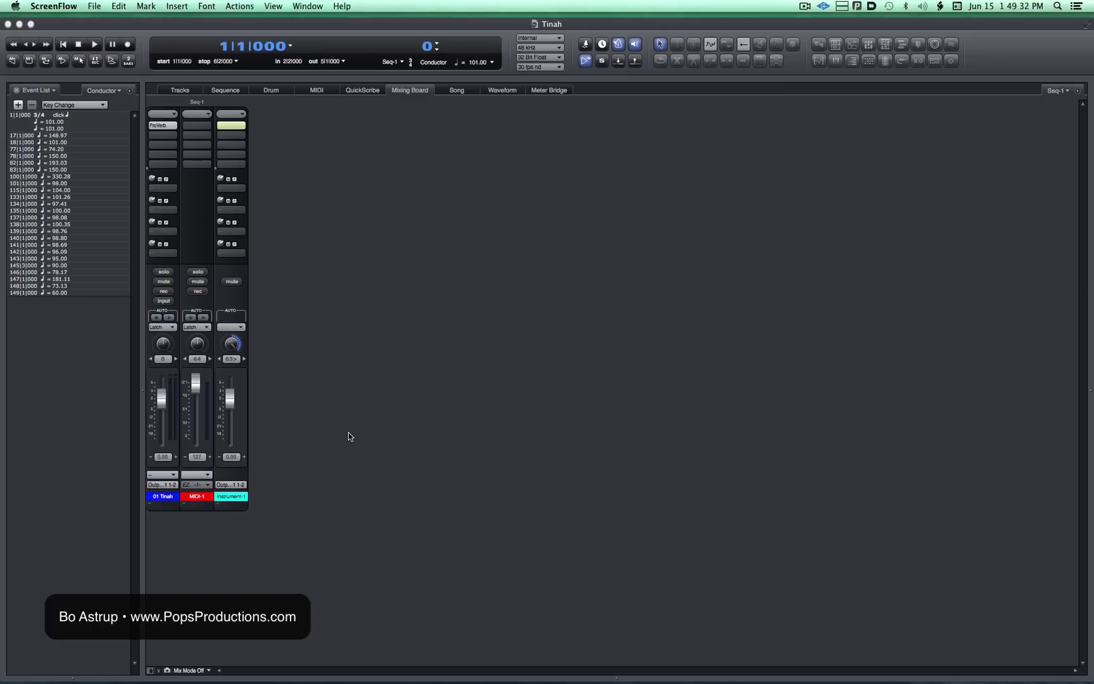
Open the ProVerb plugin window from the insert on the 01 Tinah track
{"action": "left_click", "coordinate": [163, 126]}
{"action": "left_click", "coordinate": [163, 126]}
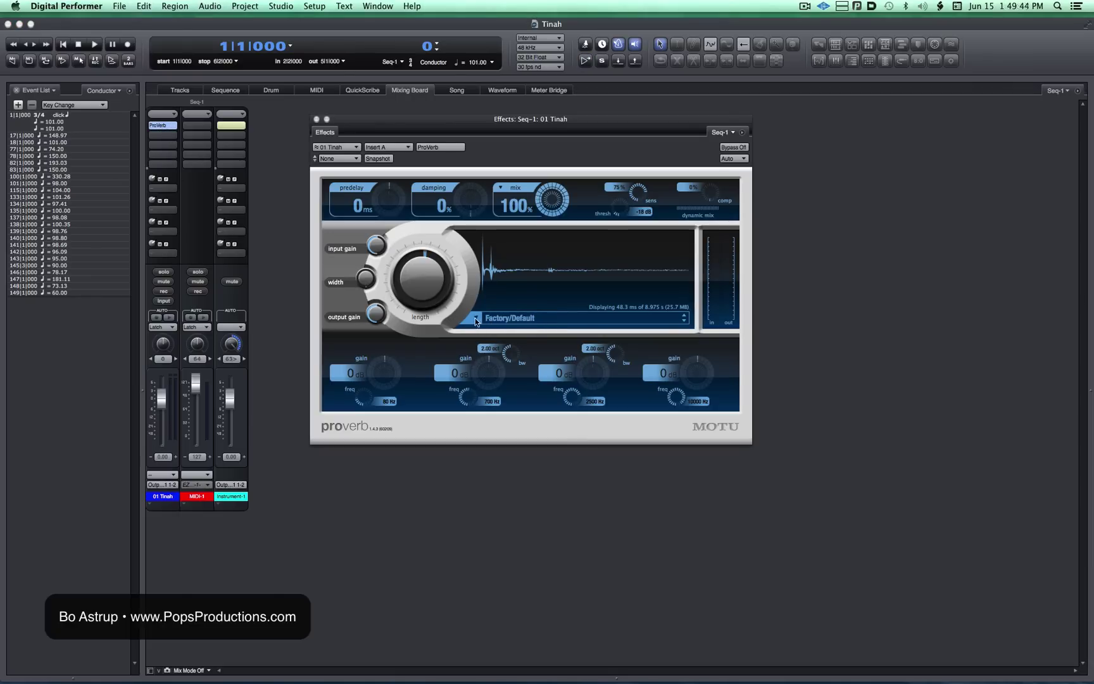
{"action": "left_click", "coordinate": [475, 318]}
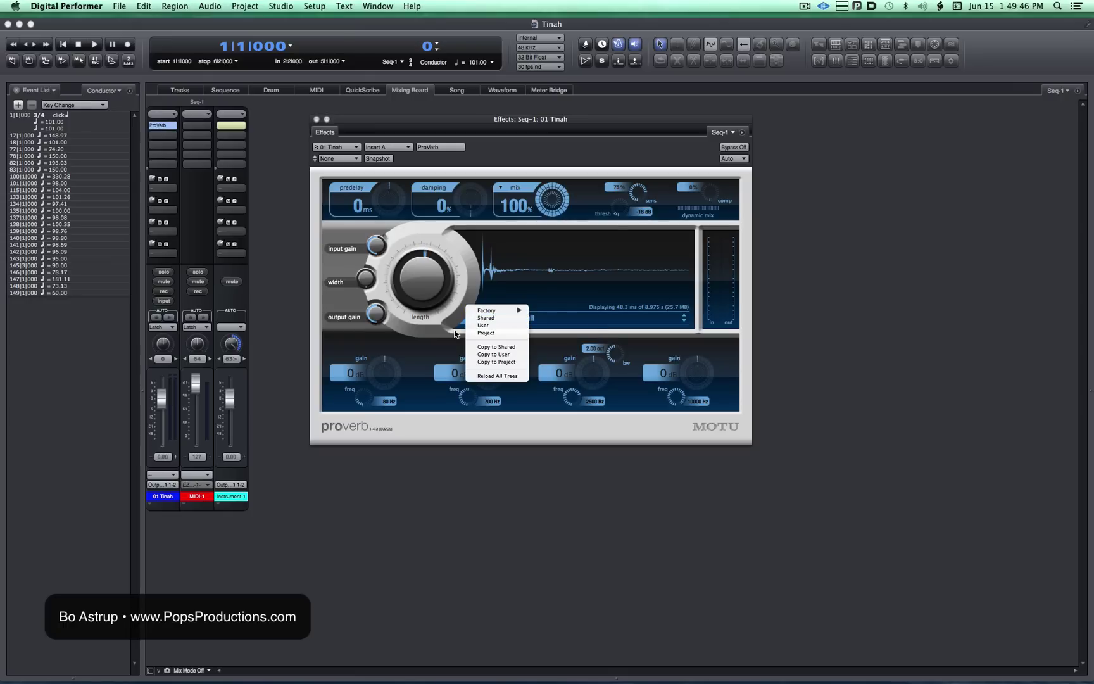
{"action": "left_click", "coordinate": [454, 334]}
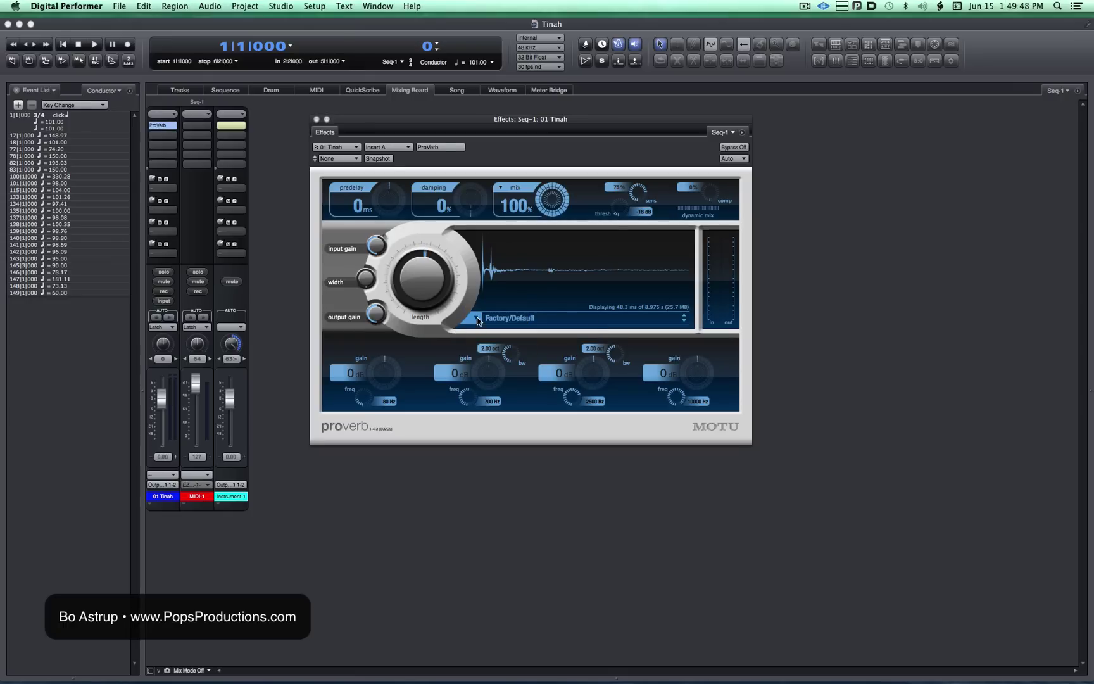
Browse ProVerb's Factory preset submenus, leaving Factory/Default loaded
{"action": "left_click", "coordinate": [477, 318]}
{"action": "left_click", "coordinate": [478, 320]}
{"action": "left_click", "coordinate": [478, 321]}
{"action": "mouse_move", "coordinate": [492, 313]}
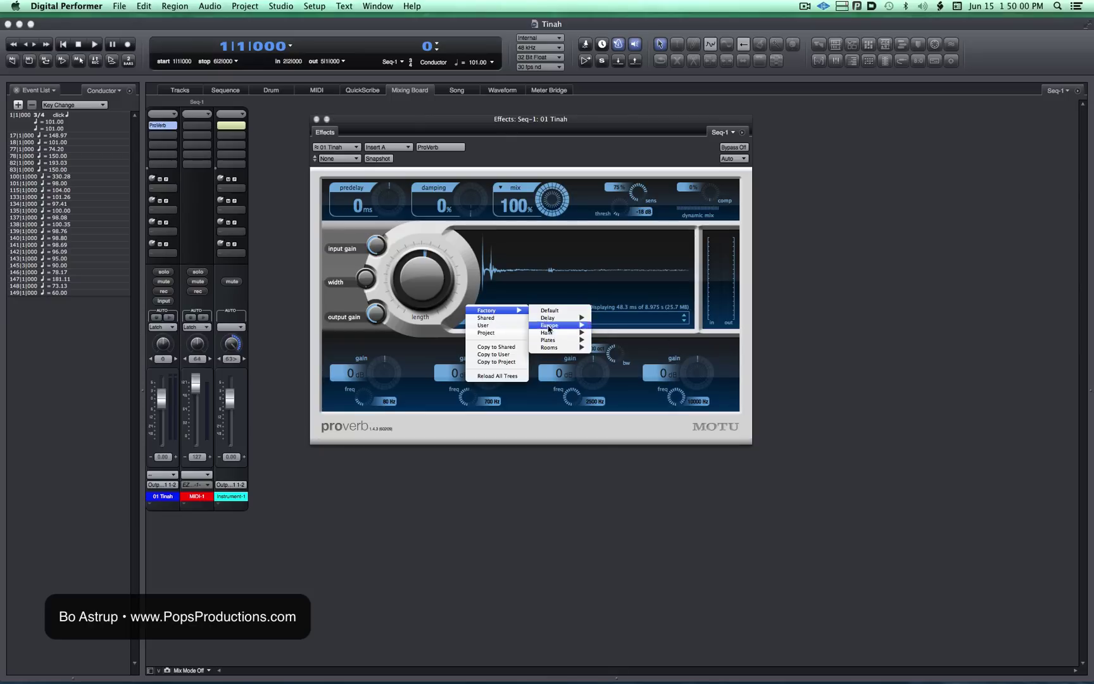
{"action": "mouse_move", "coordinate": [549, 321]}
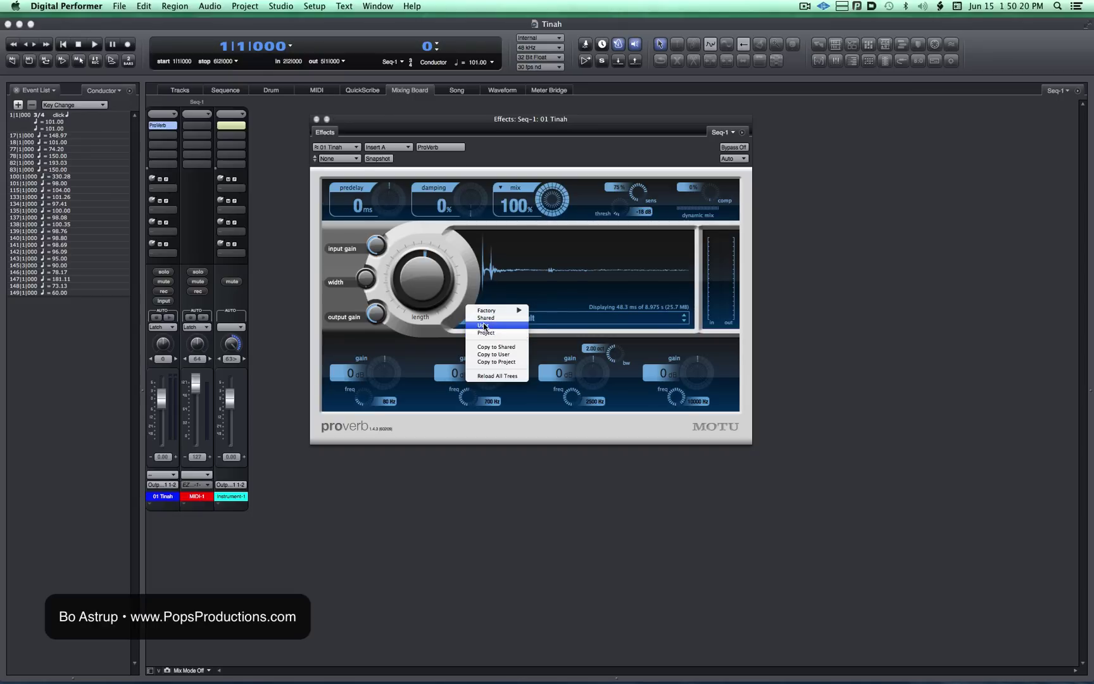
{"action": "left_click", "coordinate": [849, 332]}
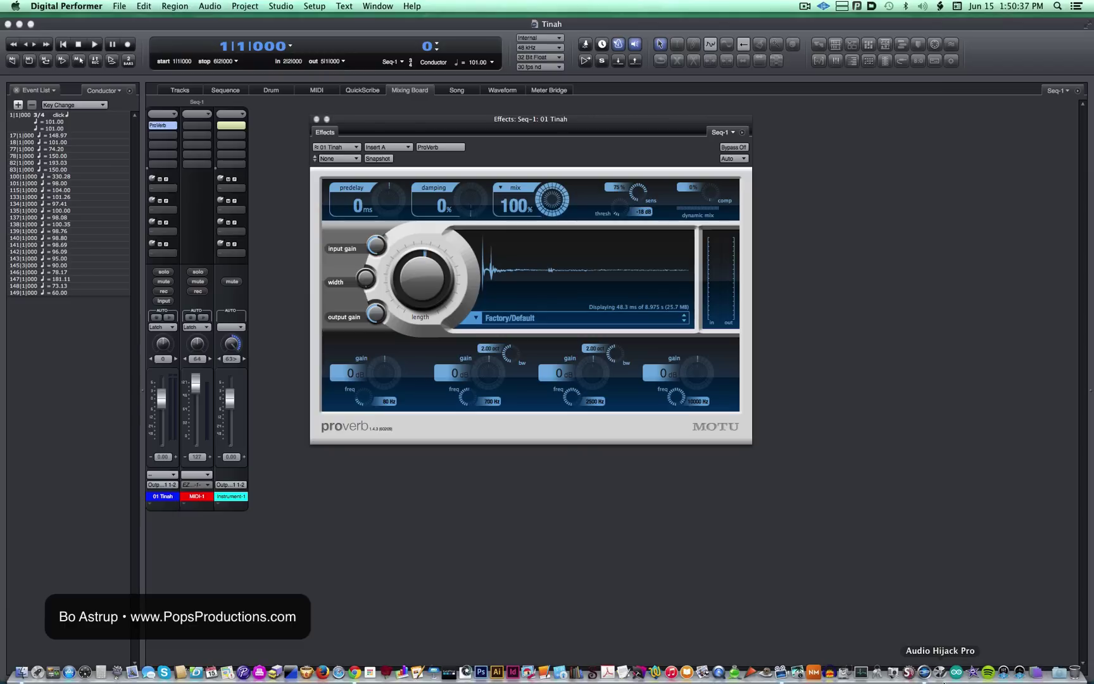
Open the Downloads stack from the Dock in Finder and move the window beside ProVerb
{"action": "right_click", "coordinate": [1058, 672]}
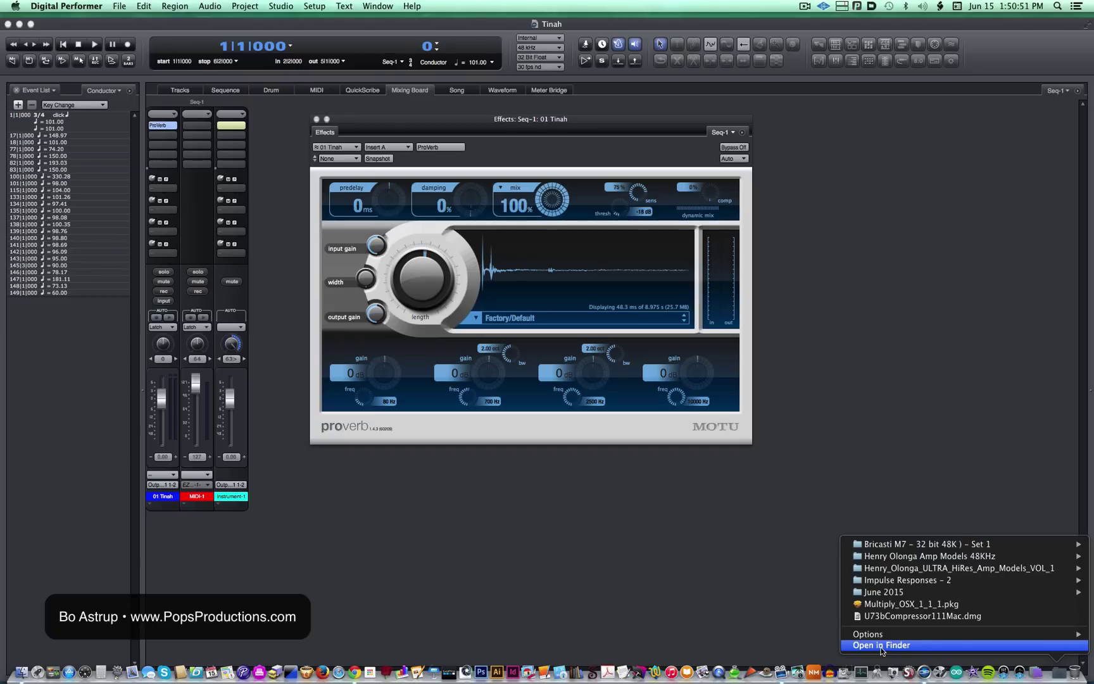
{"action": "left_click", "coordinate": [880, 647]}
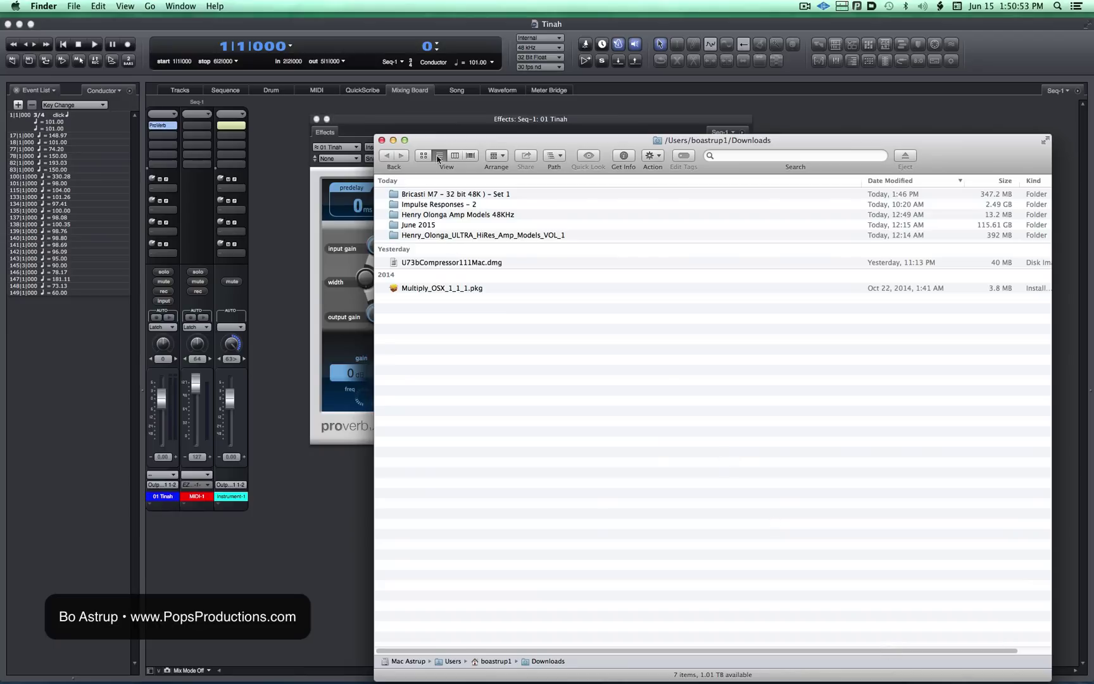
{"action": "left_click_drag", "start_coordinate": [438, 144], "coordinate": [696, 198]}
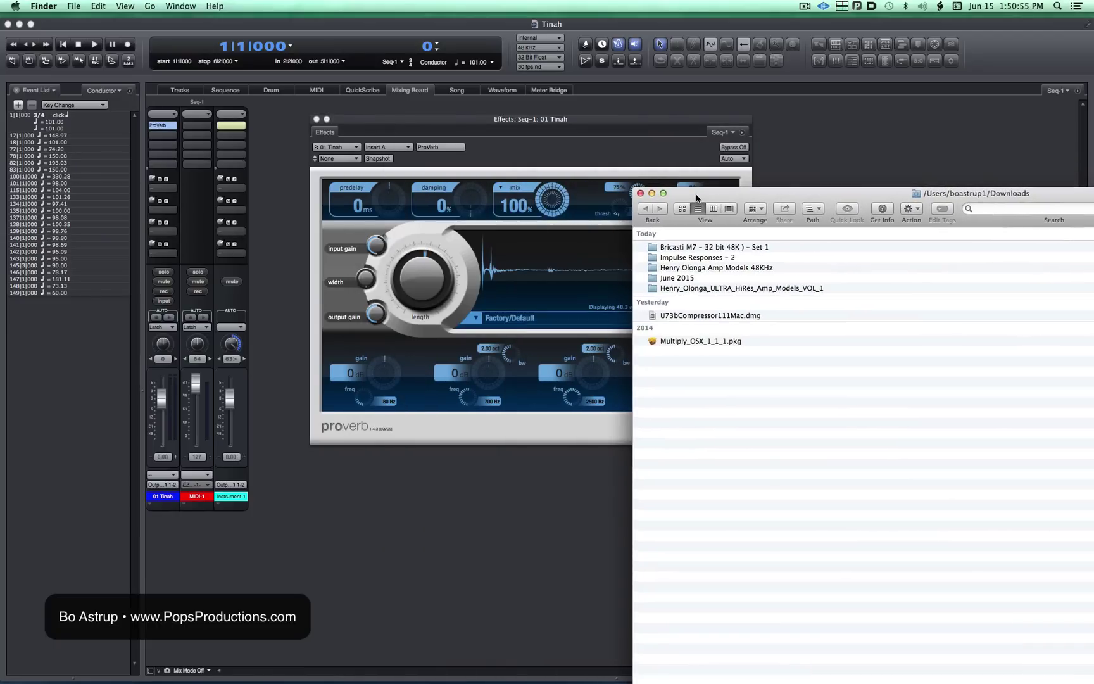
Open the Bricasti M7 – 32 bit 48K ) – Set 1 folder and scroll through its 134 impulse folders
{"action": "left_click", "coordinate": [652, 248]}
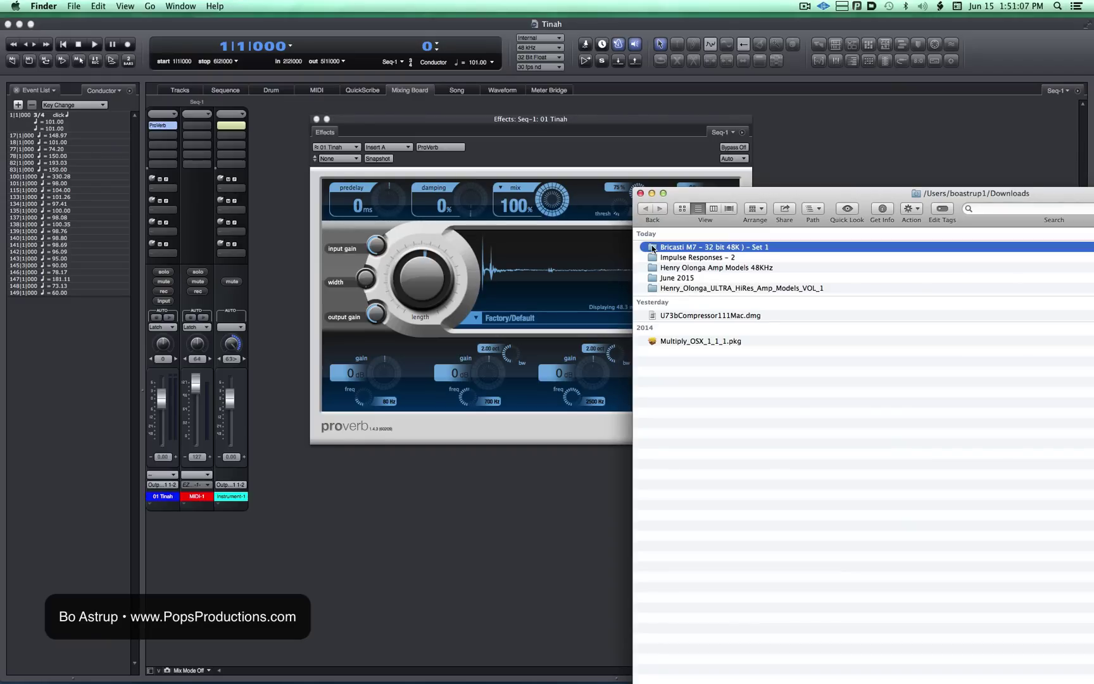
{"action": "double_click", "coordinate": [653, 248]}
{"action": "left_click_drag", "start_coordinate": [758, 196], "coordinate": [562, 78]}
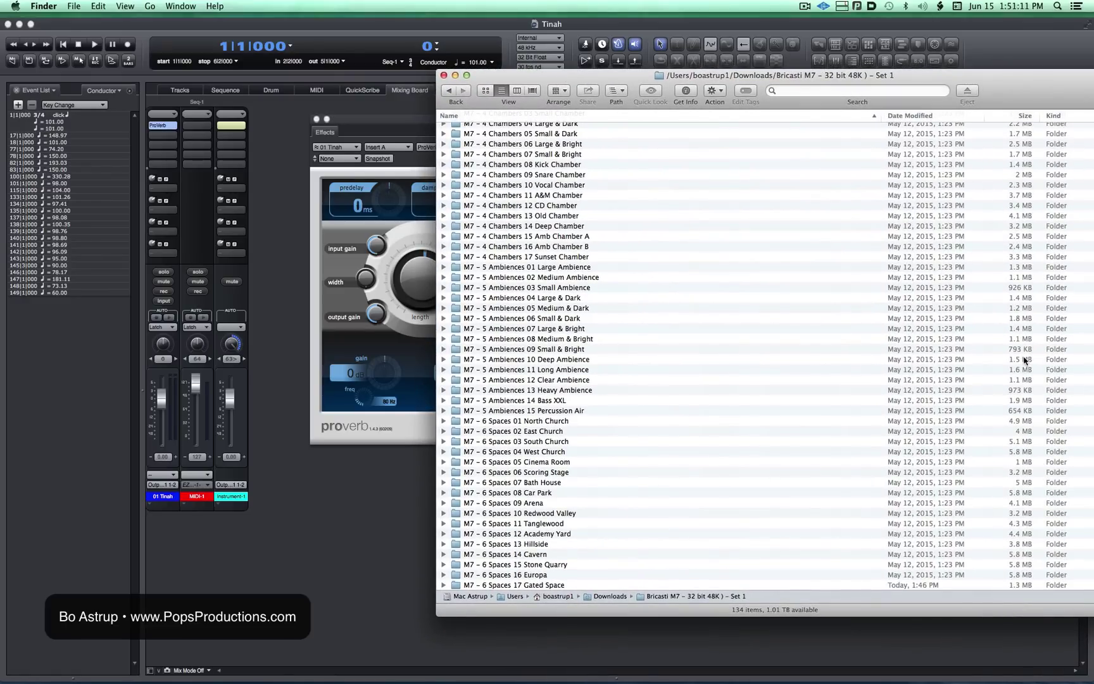
{"action": "left_click_drag", "start_coordinate": [1008, 87], "coordinate": [933, 88]}
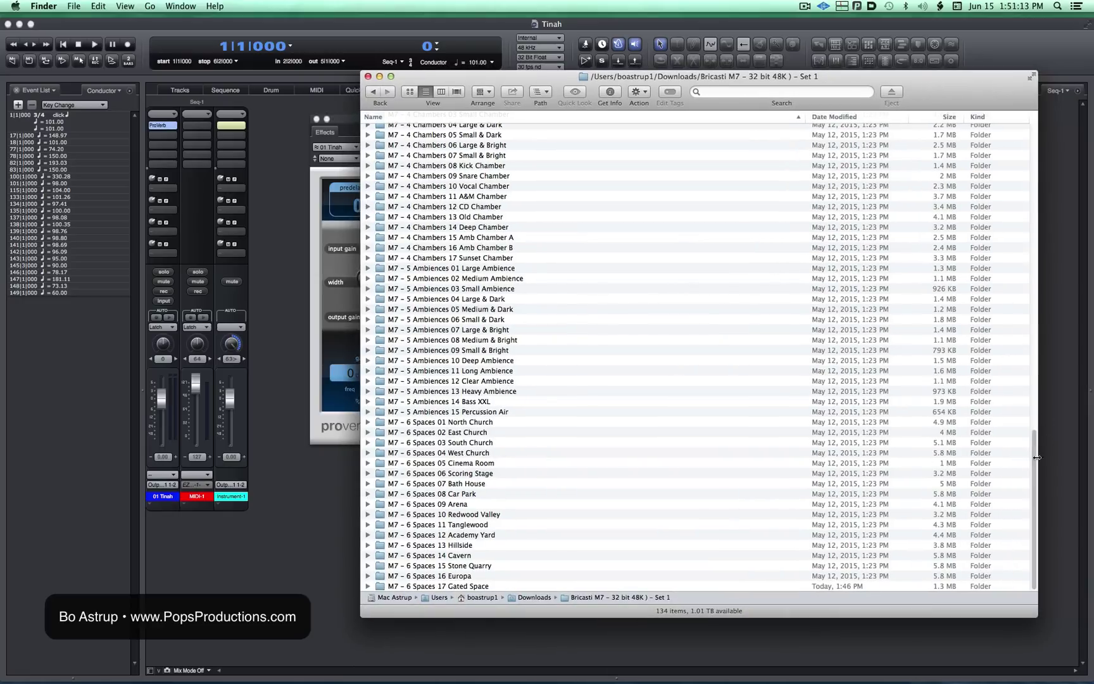
{"action": "left_click_drag", "start_coordinate": [1036, 462], "coordinate": [1016, 152]}
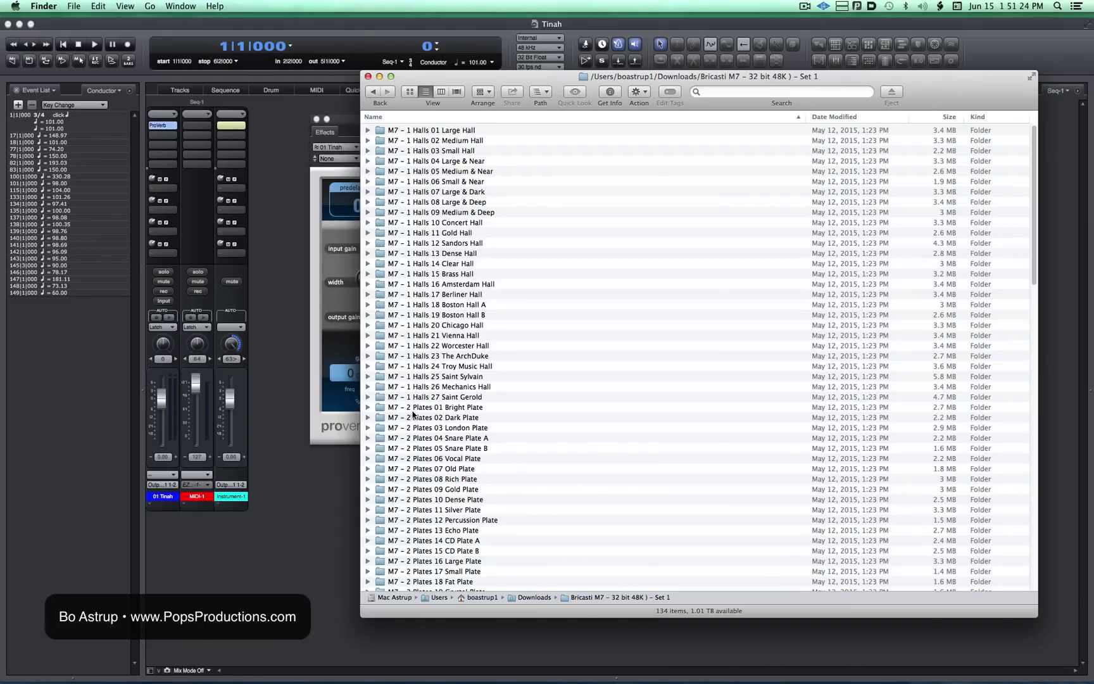
{"action": "left_click_drag", "start_coordinate": [1036, 236], "coordinate": [1036, 598]}
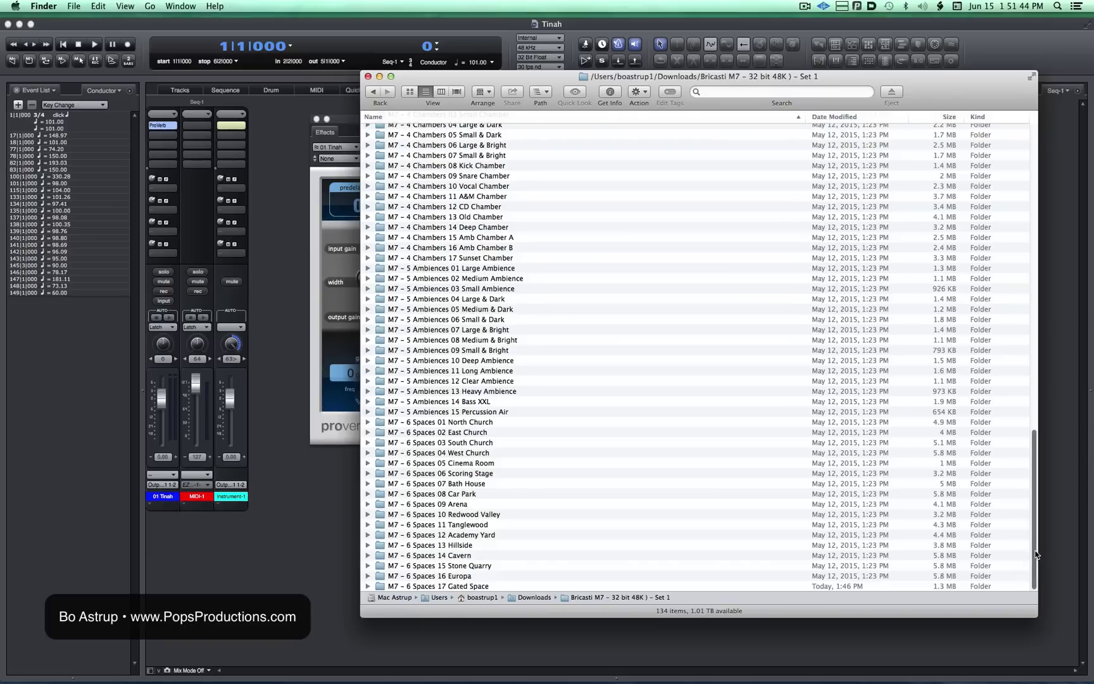
{"action": "left_click_drag", "start_coordinate": [1035, 555], "coordinate": [1042, 229]}
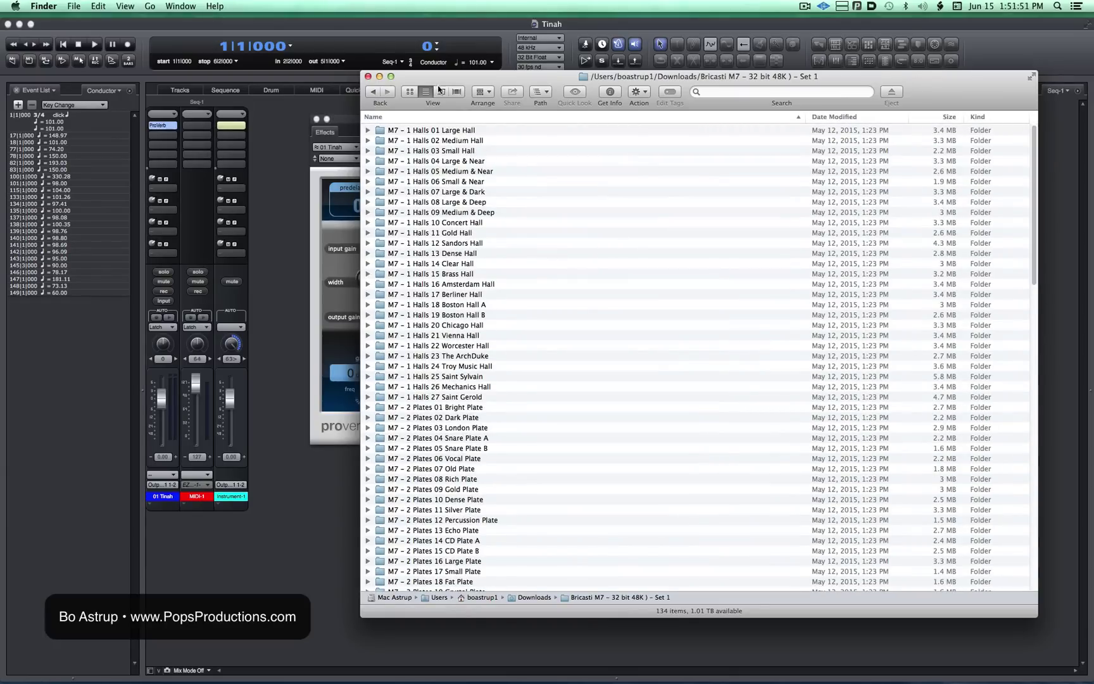
{"action": "left_click_drag", "start_coordinate": [431, 77], "coordinate": [563, 80]}
{"action": "left_click", "coordinate": [504, 95]}
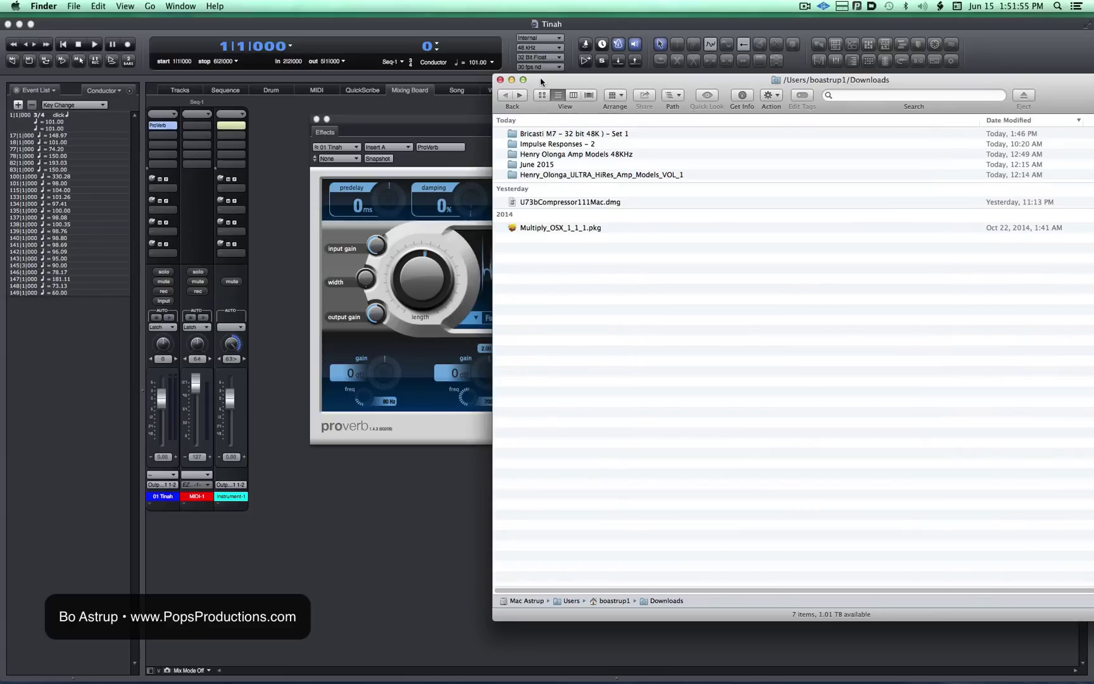
{"action": "left_click_drag", "start_coordinate": [542, 81], "coordinate": [631, 104]}
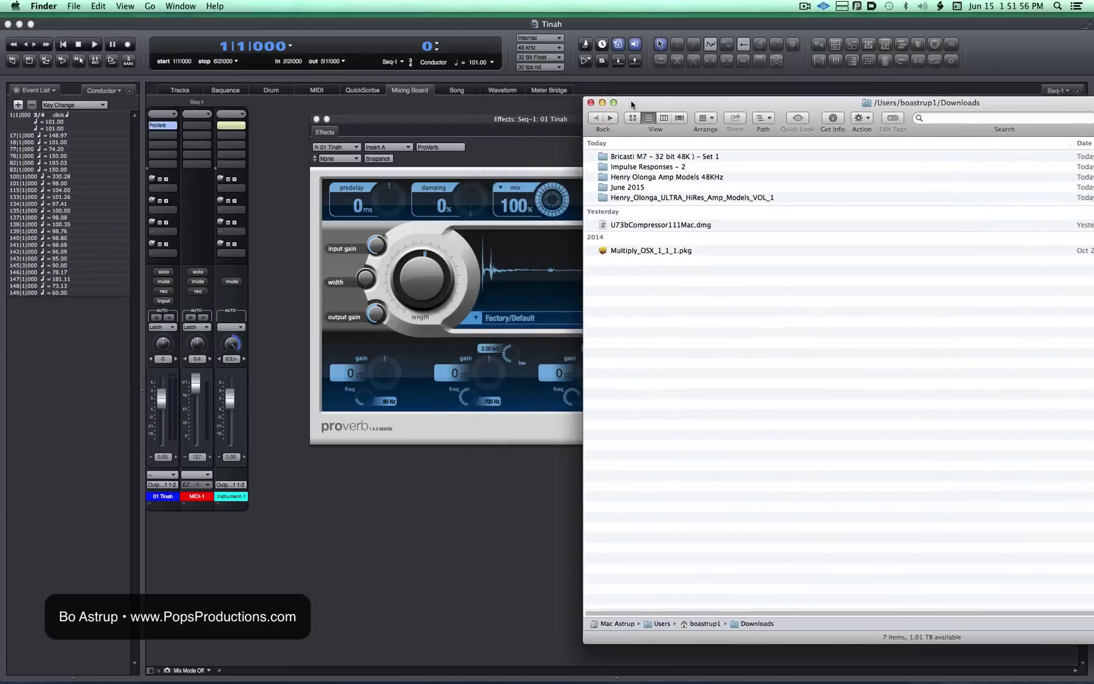
{"action": "left_click", "coordinate": [496, 131]}
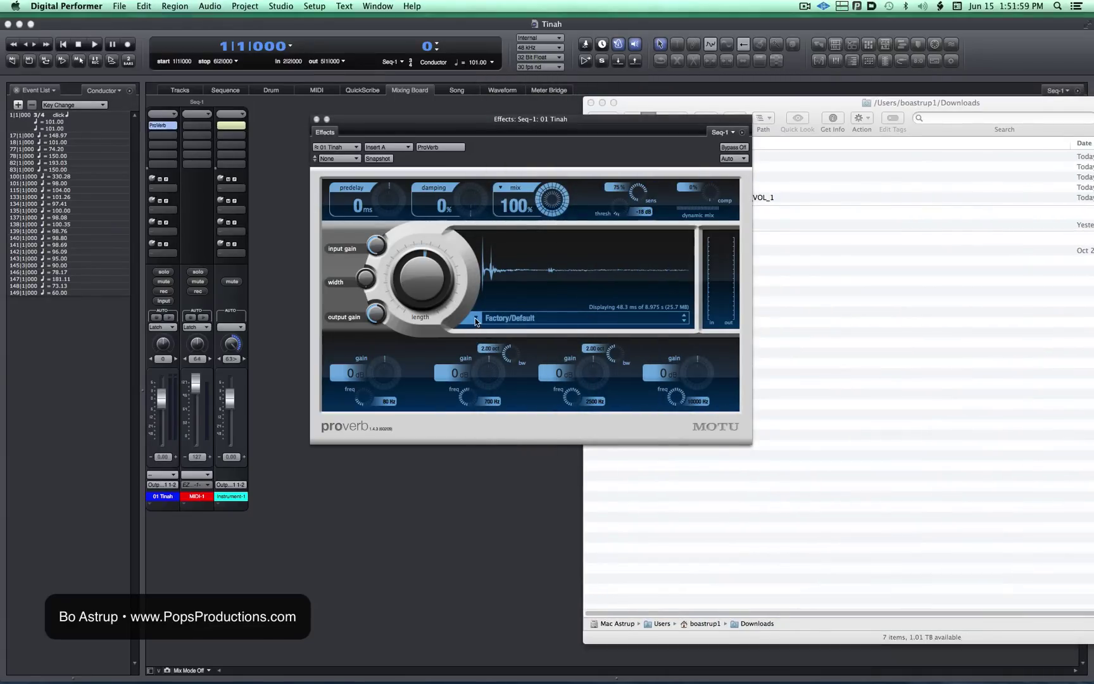
{"action": "left_click", "coordinate": [476, 318]}
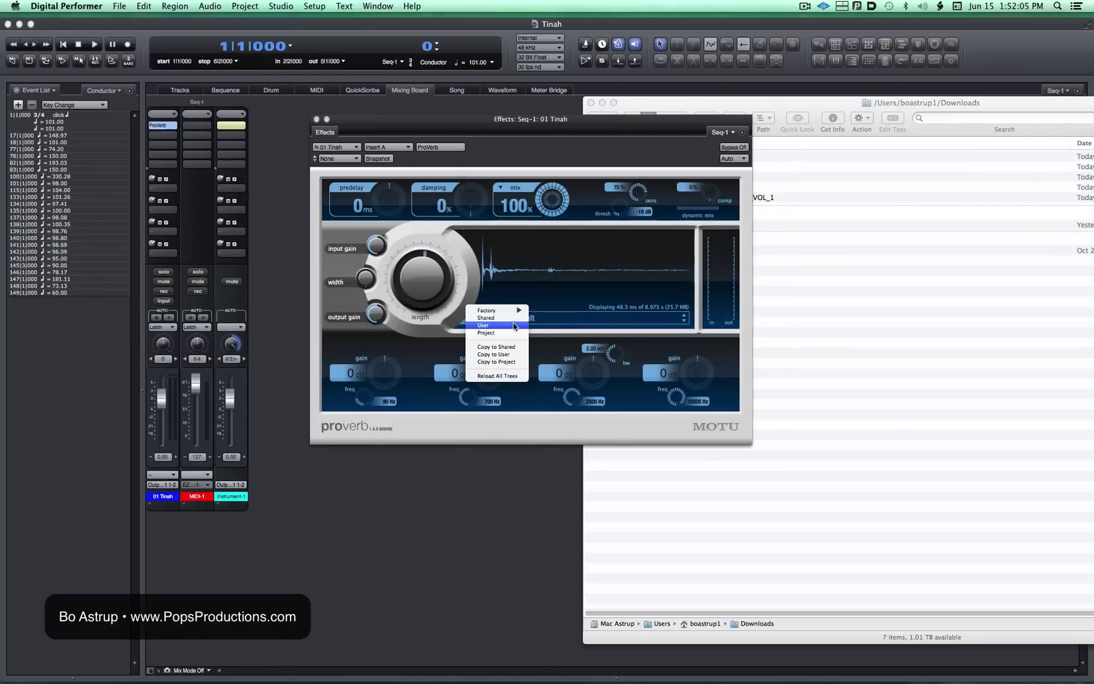
{"action": "left_click", "coordinate": [661, 174]}
{"action": "left_click", "coordinate": [820, 249]}
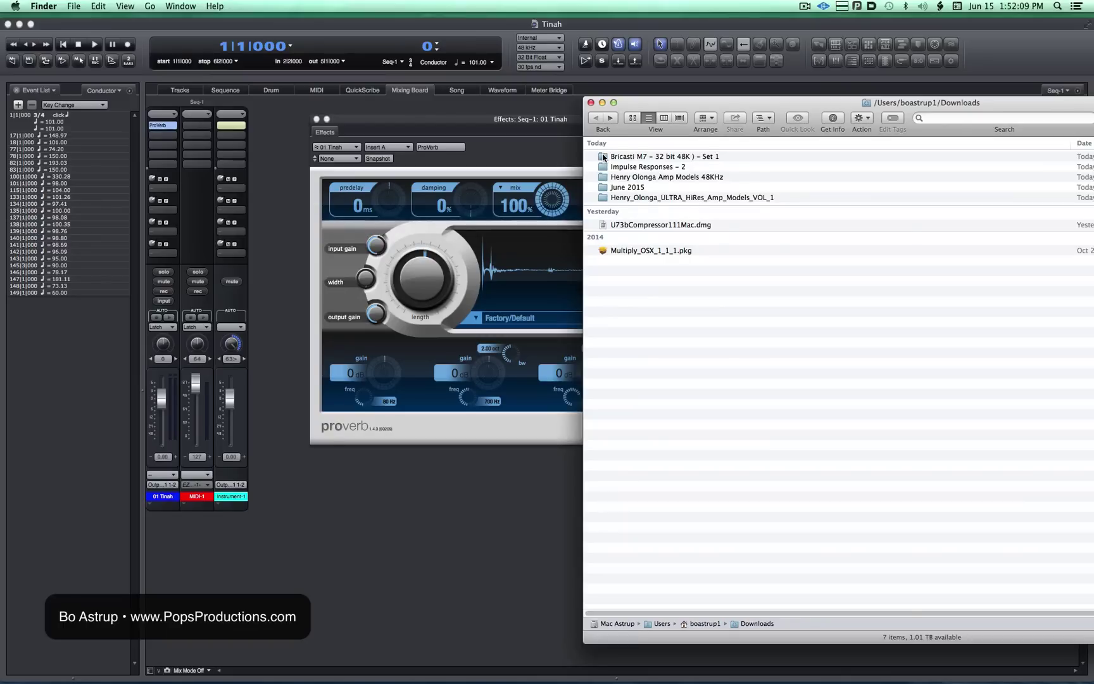
{"action": "double_click", "coordinate": [604, 158]}
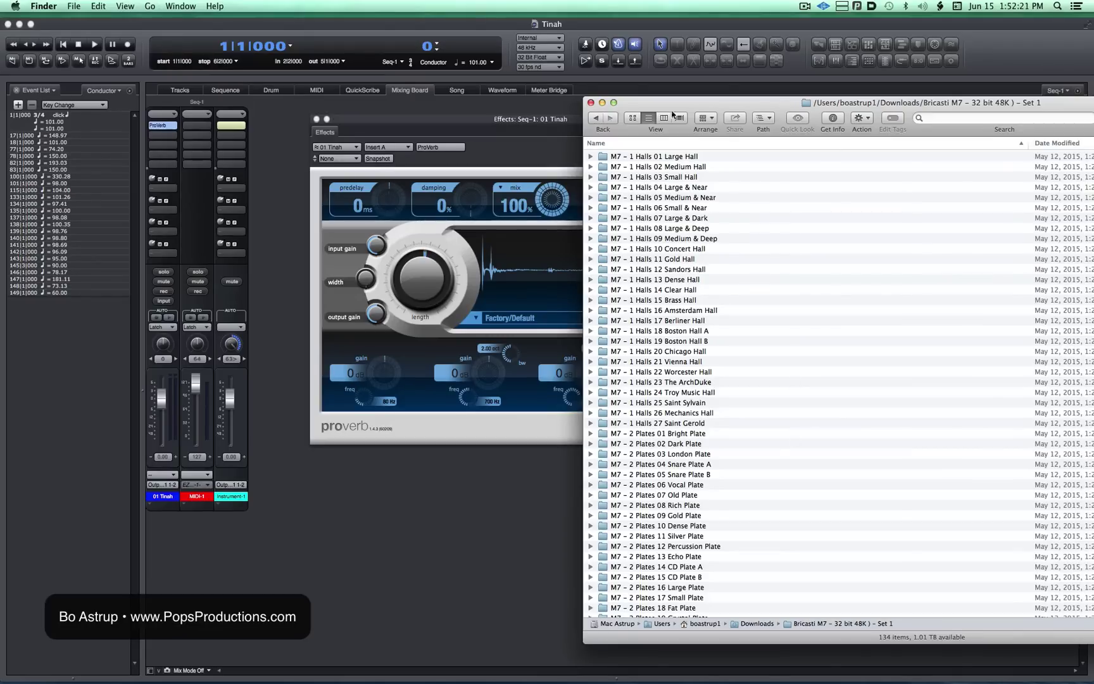
Create new folders named Halls and Chambers in the Bricasti M7 folder
{"action": "left_click_drag", "start_coordinate": [672, 105], "coordinate": [524, 94]}
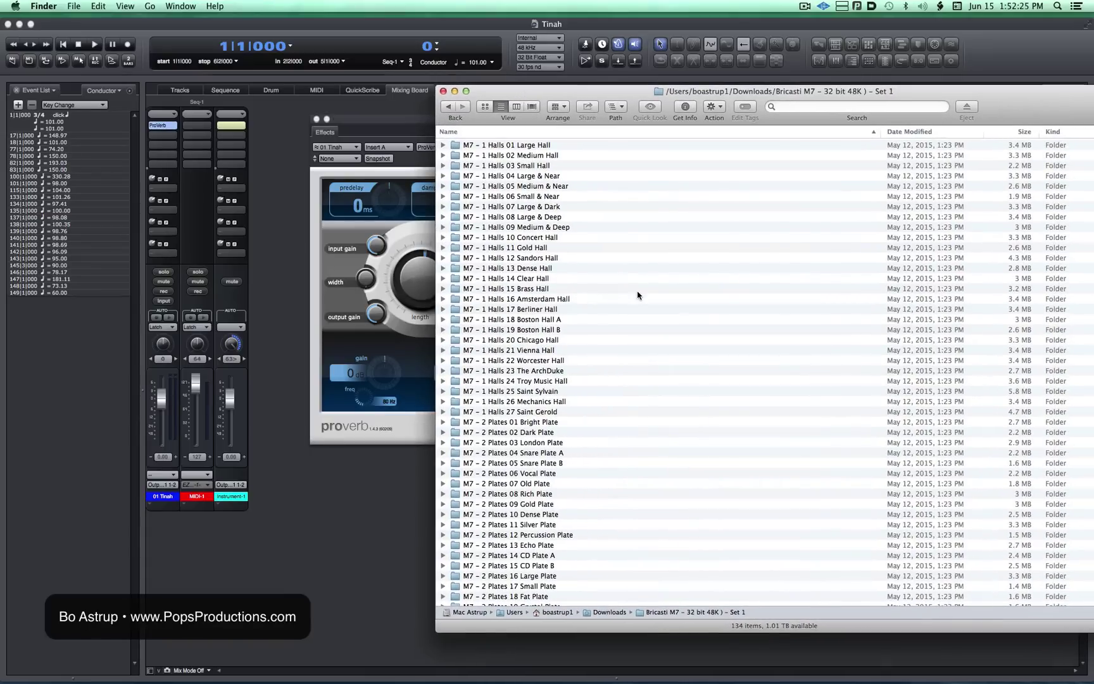
{"action": "key", "text": "super+shift+n"}
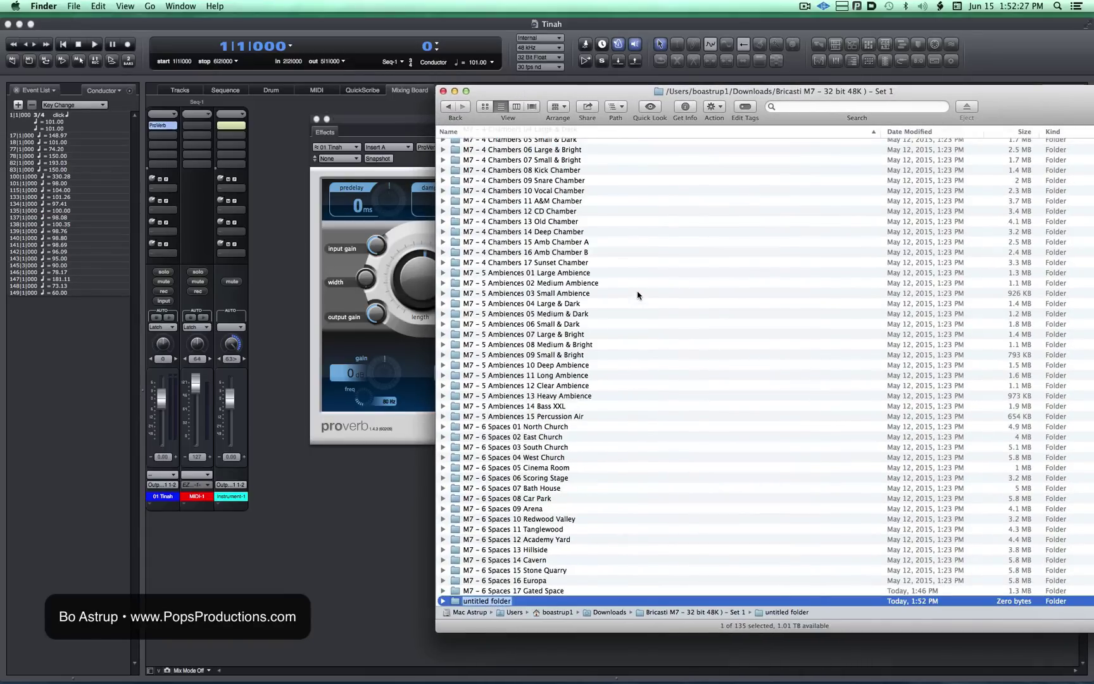
{"action": "type", "text": "Halls"}
{"action": "key", "text": "Return"}
{"action": "key", "text": "super+shift+n"}
{"action": "type", "text": "Chambers"}
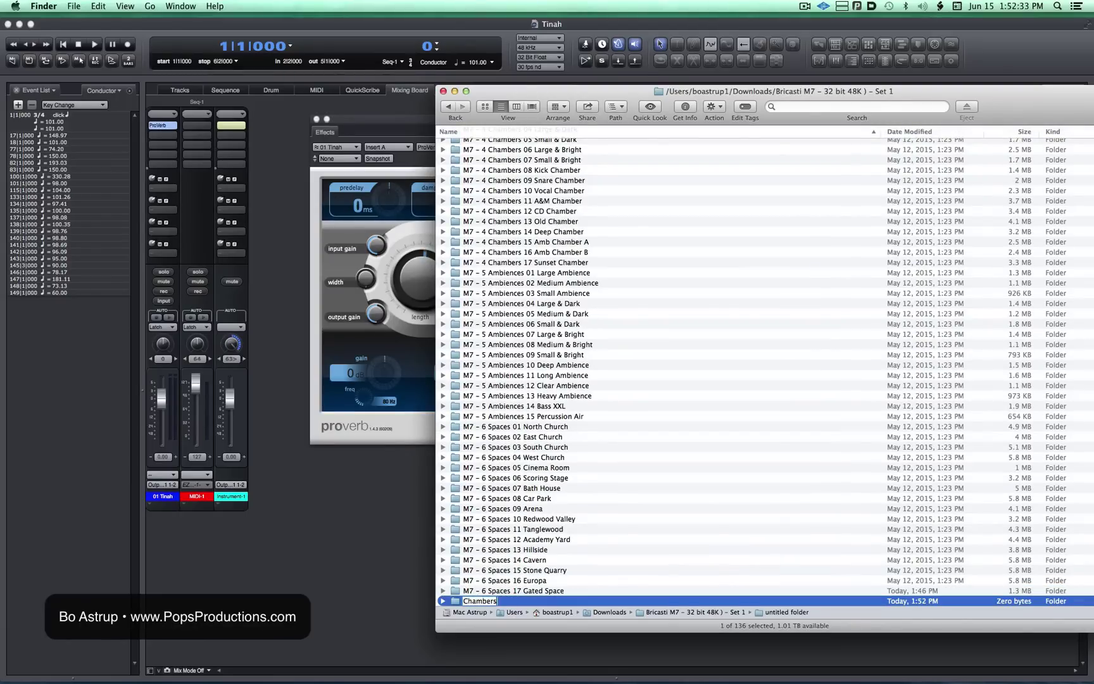
{"action": "key", "text": "Return"}
Add three more folders named Rooms, Spaces and Ambiences
{"action": "key", "text": "super+shift+n"}
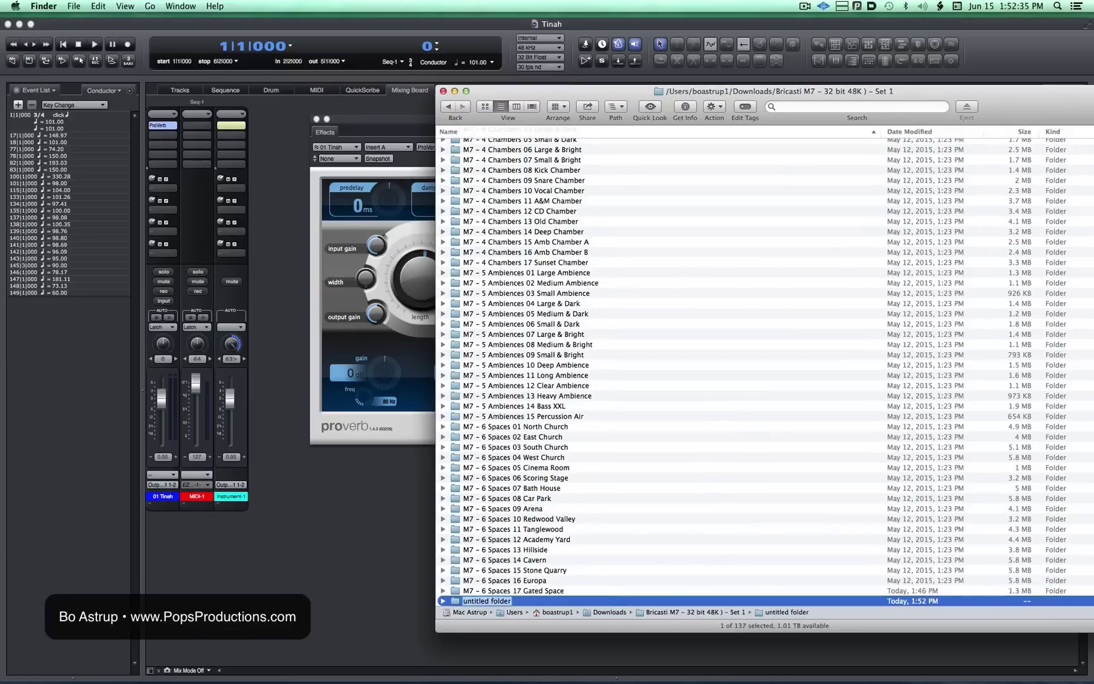
{"action": "type", "text": "Rooms"}
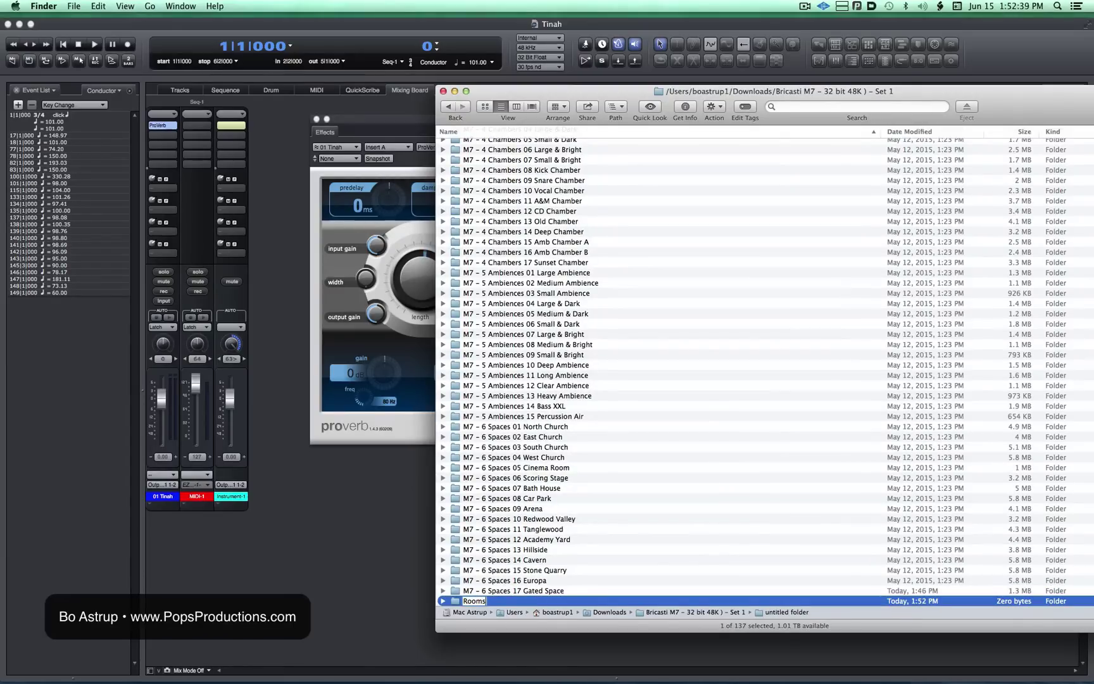
{"action": "key", "text": "Return"}
{"action": "key", "text": "super+shift+n"}
{"action": "type", "text": "Spaces"}
{"action": "key", "text": "Return"}
{"action": "key", "text": "super+shift+n"}
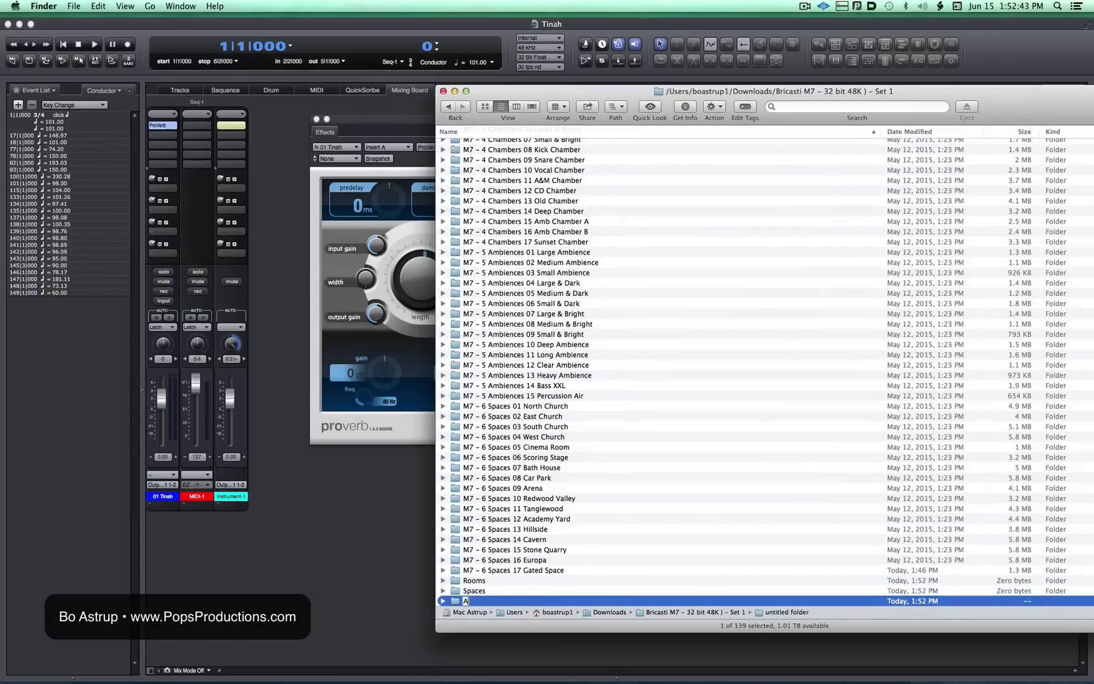
{"action": "type", "text": "Ambiences"}
{"action": "key", "text": "Return"}
{"action": "scroll", "coordinate": [709, 241], "scroll_direction": "up", "scroll_amount": 15}
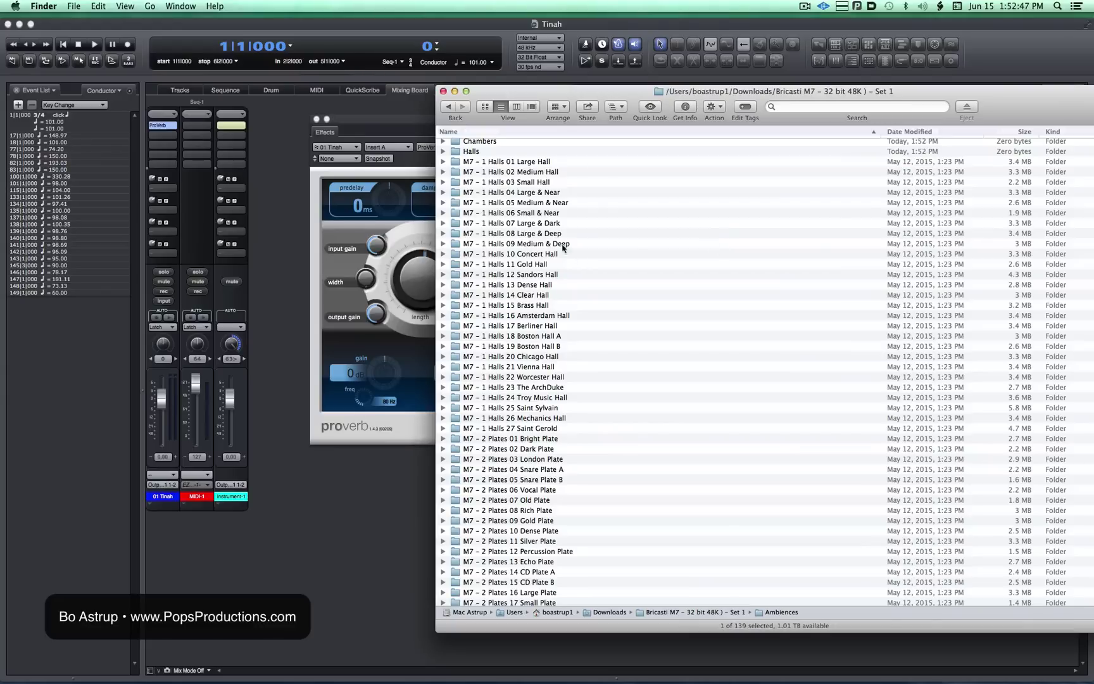
Move the 27 Halls folders into Halls and the 17 Spaces folders into Spaces
{"action": "left_click", "coordinate": [519, 163]}
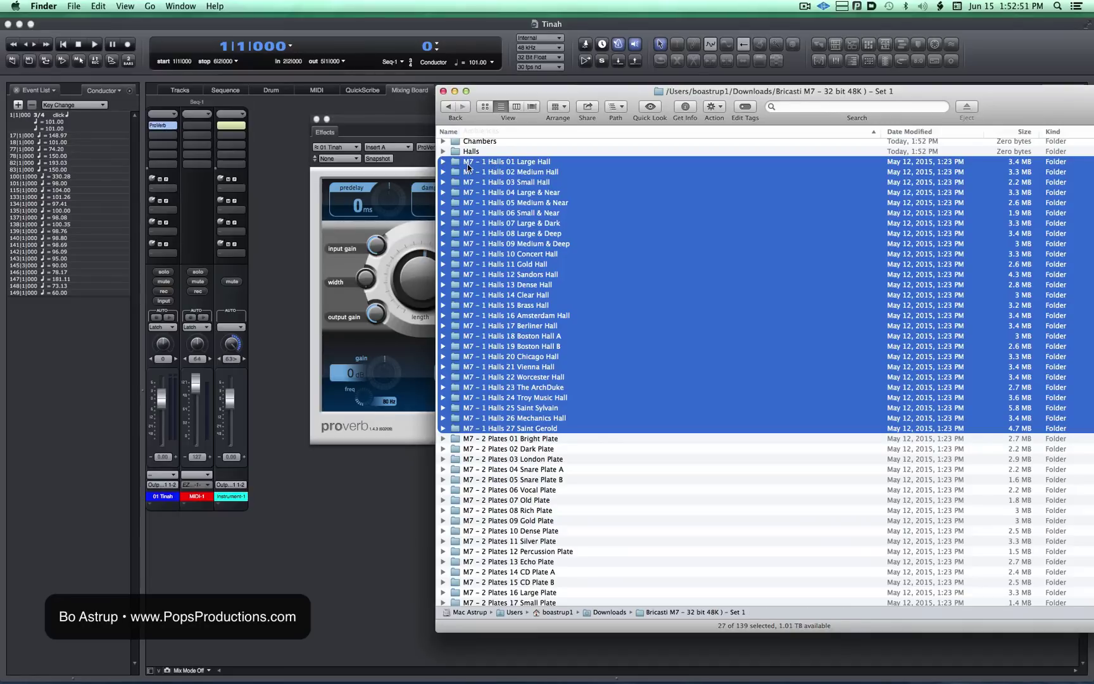
{"action": "left_click_drag", "start_coordinate": [467, 164], "coordinate": [467, 152]}
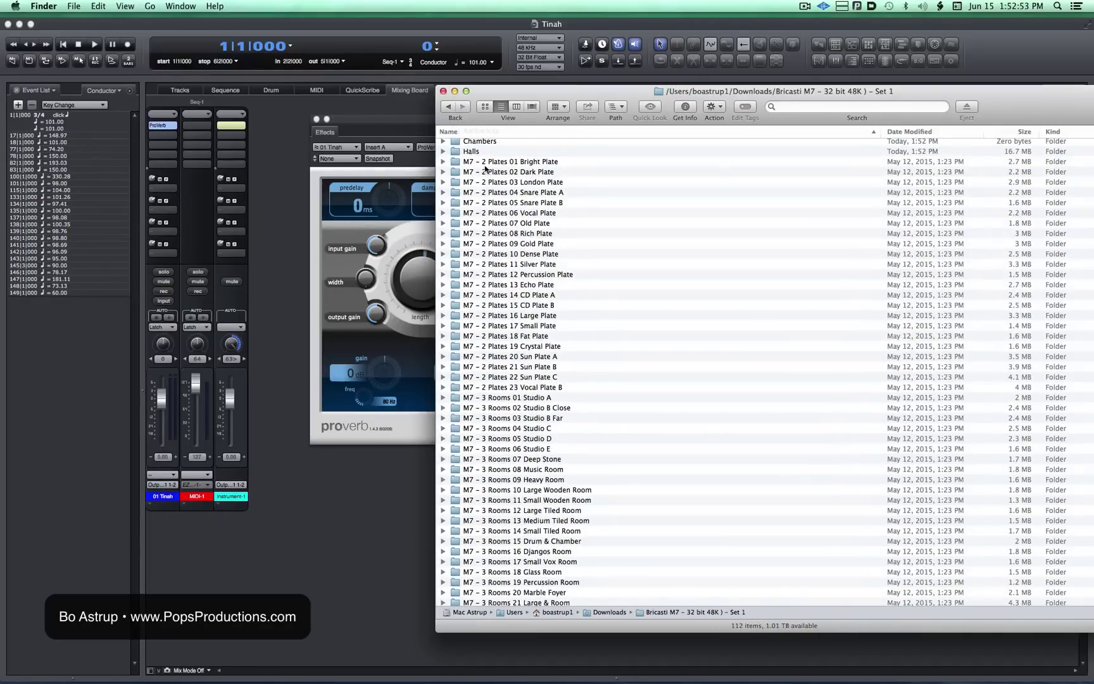
{"action": "left_click", "coordinate": [489, 165]}
{"action": "left_click_drag", "start_coordinate": [1021, 118], "coordinate": [911, 123]}
{"action": "scroll", "coordinate": [658, 570], "scroll_direction": "down", "scroll_amount": 20}
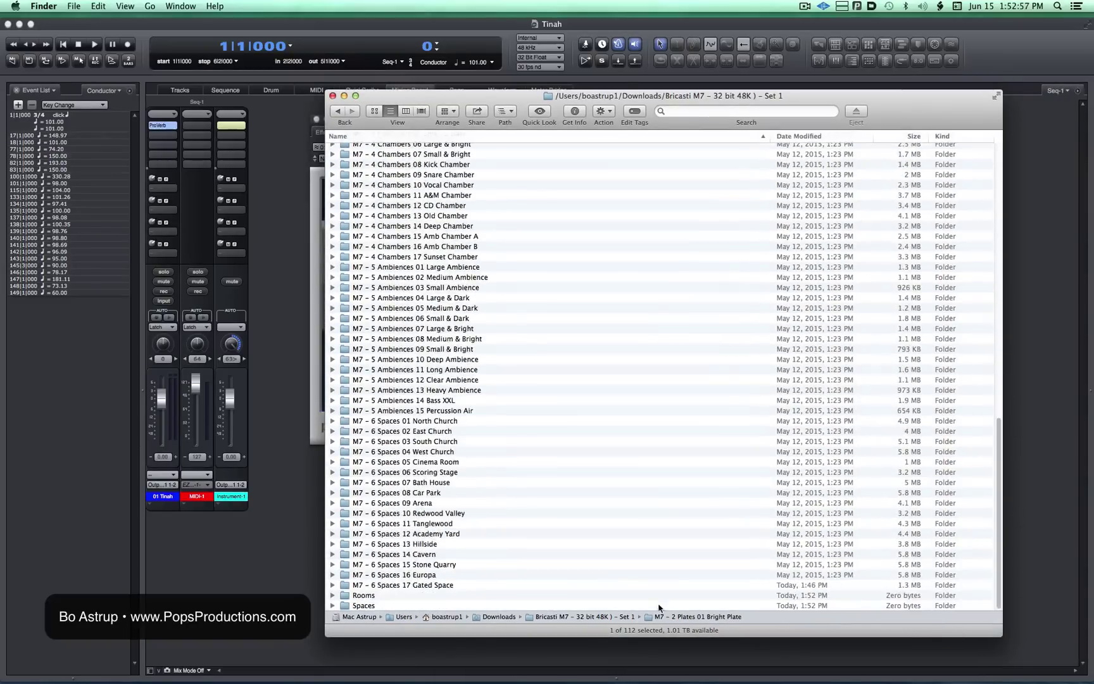
{"action": "left_click", "coordinate": [393, 421]}
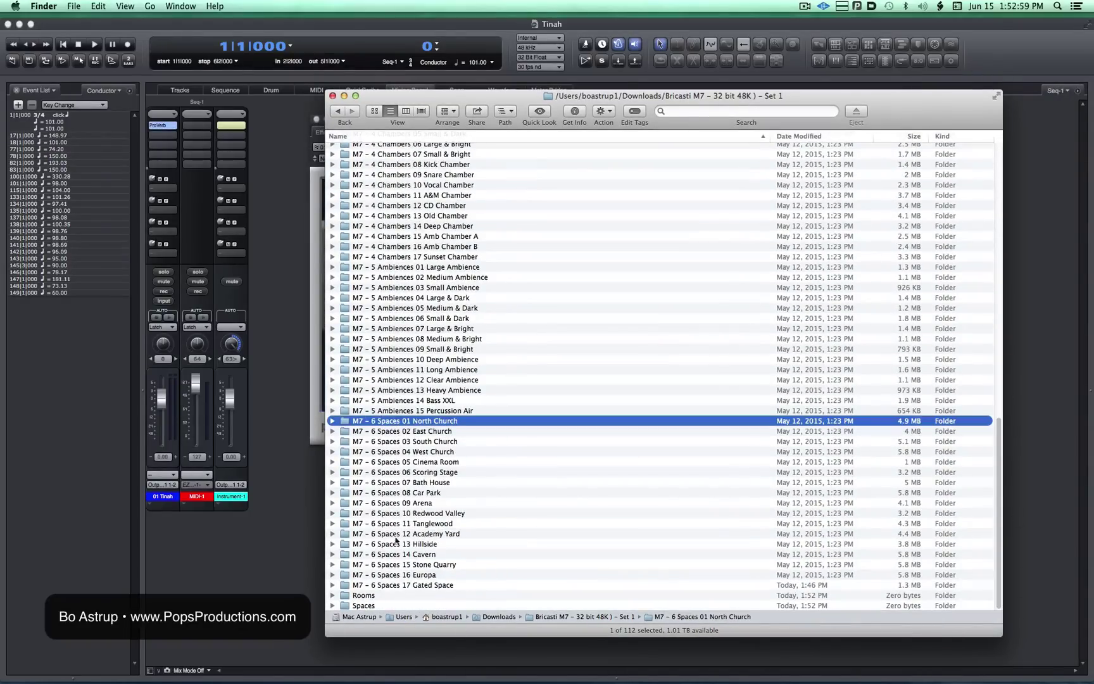
{"action": "left_click", "coordinate": [397, 585], "text": "shift"}
{"action": "left_click_drag", "start_coordinate": [393, 586], "coordinate": [391, 606]}
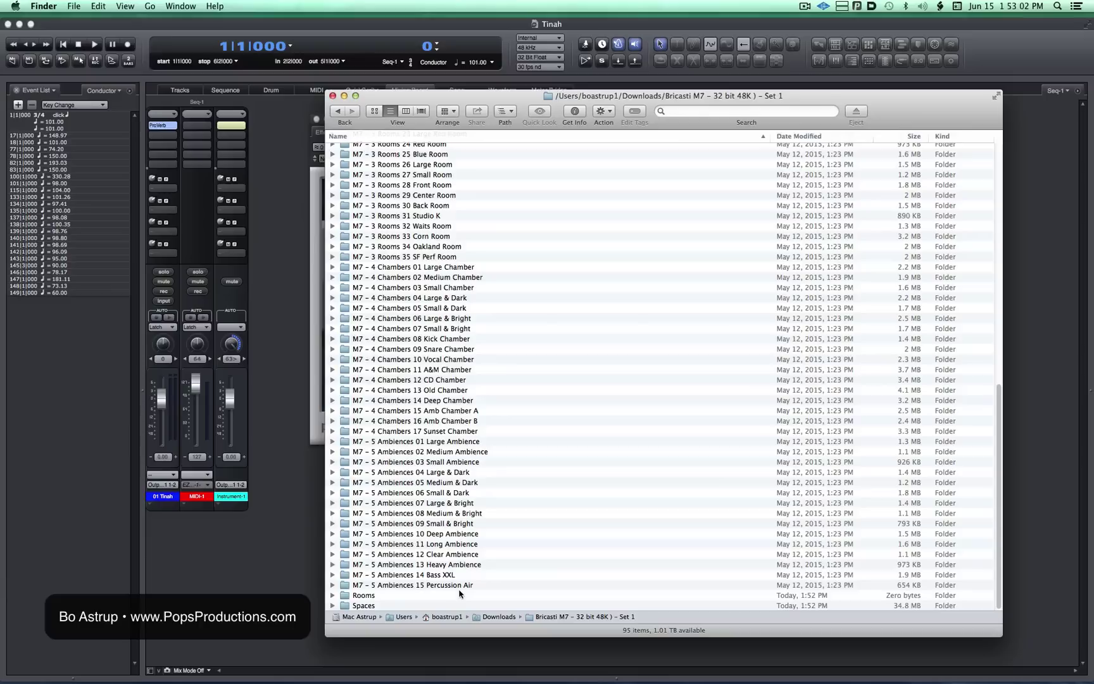
Move the 35 M7 Rooms folders into the Rooms folder
{"action": "left_click", "coordinate": [353, 596]}
{"action": "double_click", "coordinate": [345, 597]}
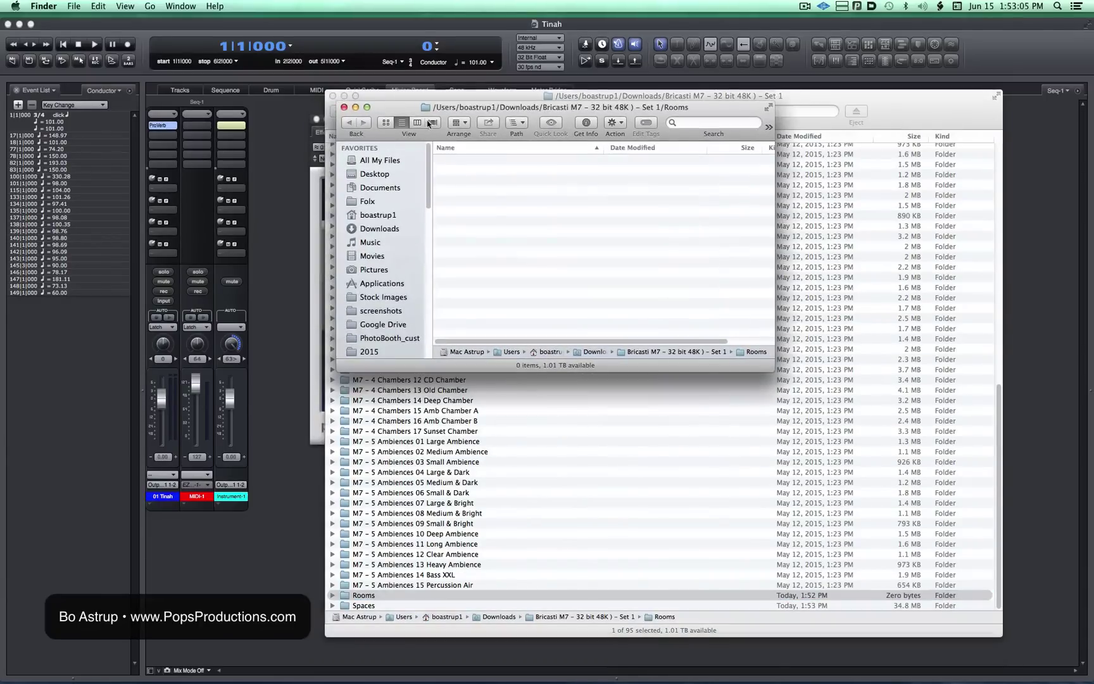
{"action": "left_click_drag", "start_coordinate": [570, 97], "coordinate": [253, 168]}
{"action": "left_click", "coordinate": [818, 101]}
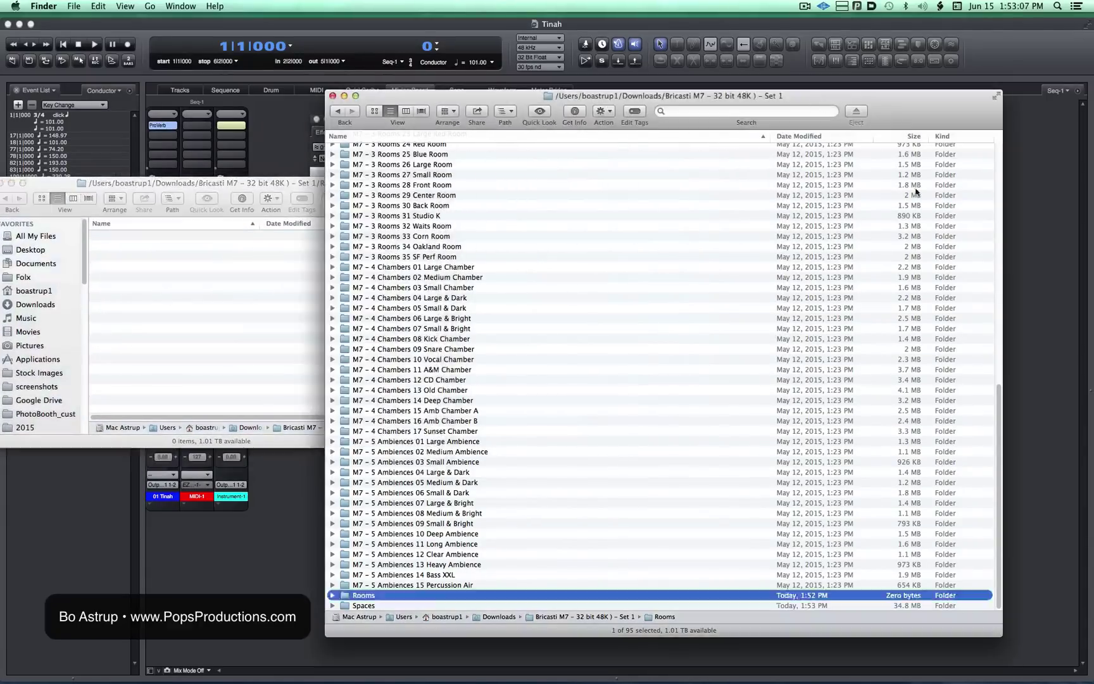
{"action": "left_click_drag", "start_coordinate": [998, 464], "coordinate": [994, 312]}
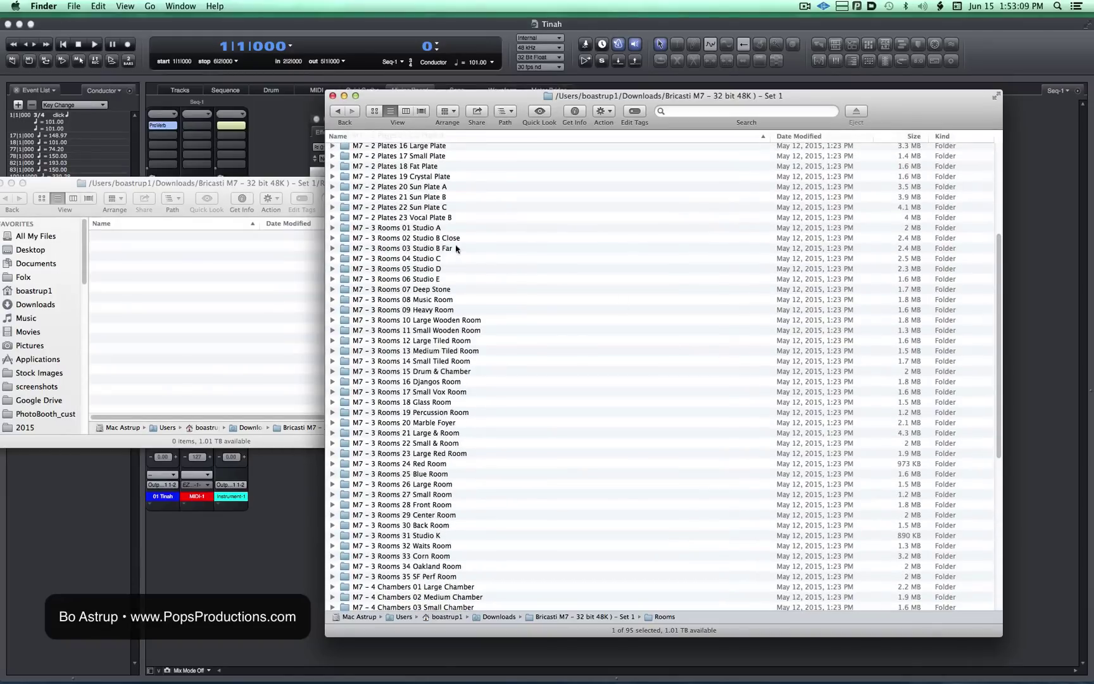
{"action": "left_click", "coordinate": [392, 228]}
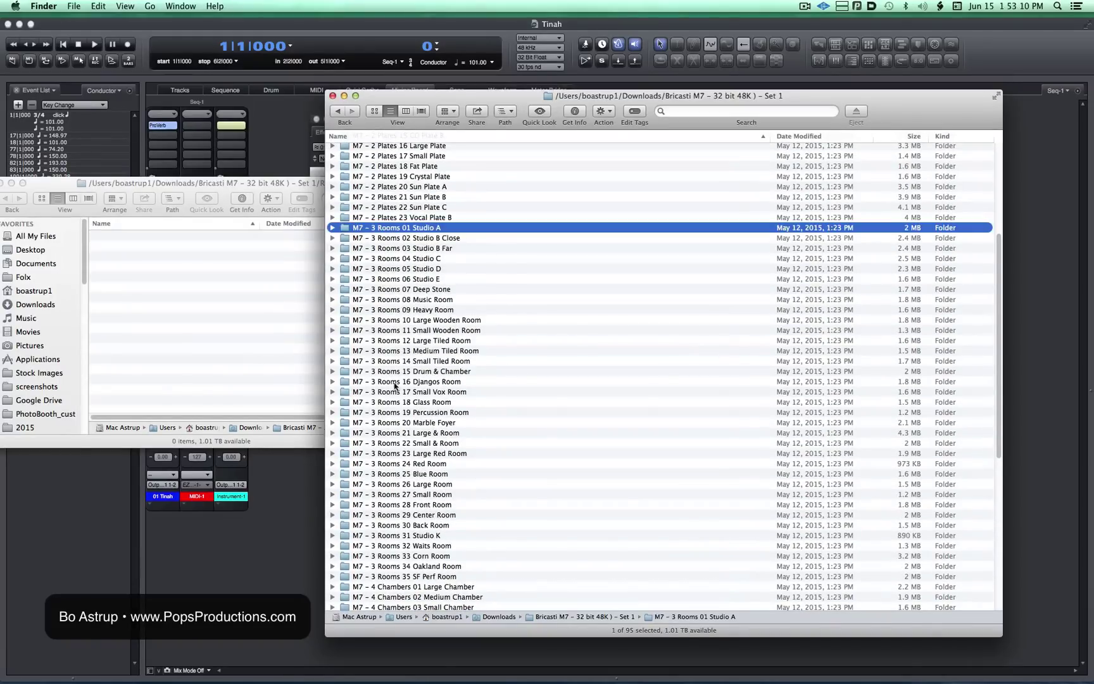
{"action": "left_click", "coordinate": [391, 576], "text": "shift"}
{"action": "left_click_drag", "start_coordinate": [379, 239], "coordinate": [221, 278]}
{"action": "left_click", "coordinate": [2, 183]}
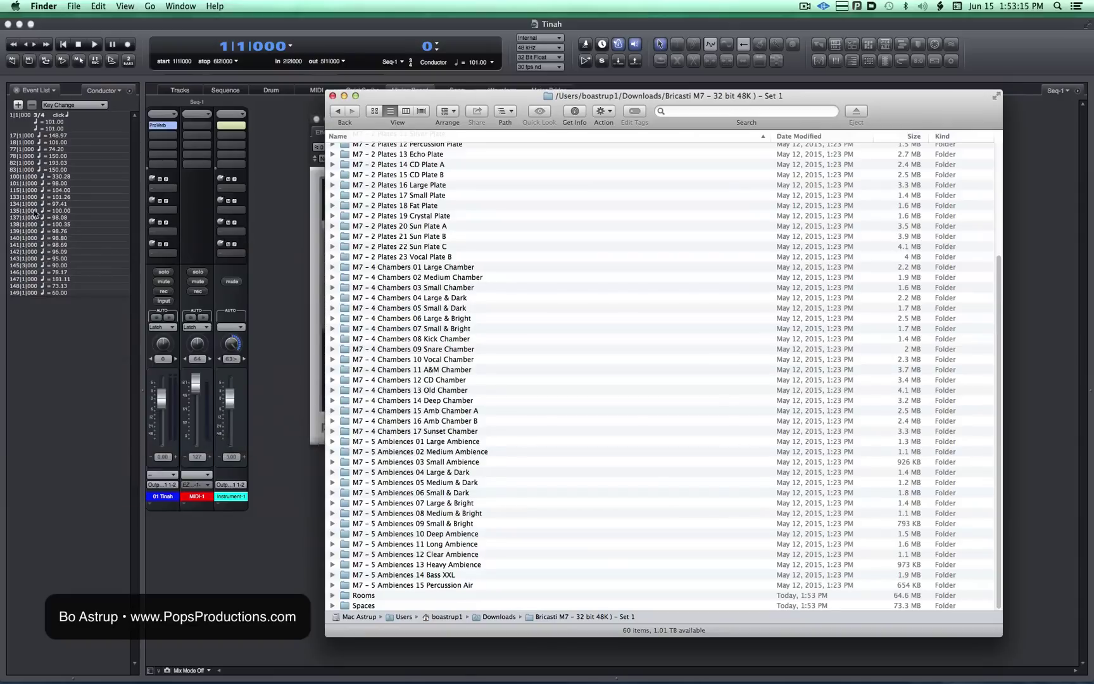
Move the 17 Chambers folders into Chambers and the 15 Ambiences folders into Ambiences
{"action": "left_click", "coordinate": [333, 606]}
{"action": "left_click", "coordinate": [332, 606]}
{"action": "scroll", "coordinate": [934, 464], "scroll_direction": "up", "scroll_amount": 5}
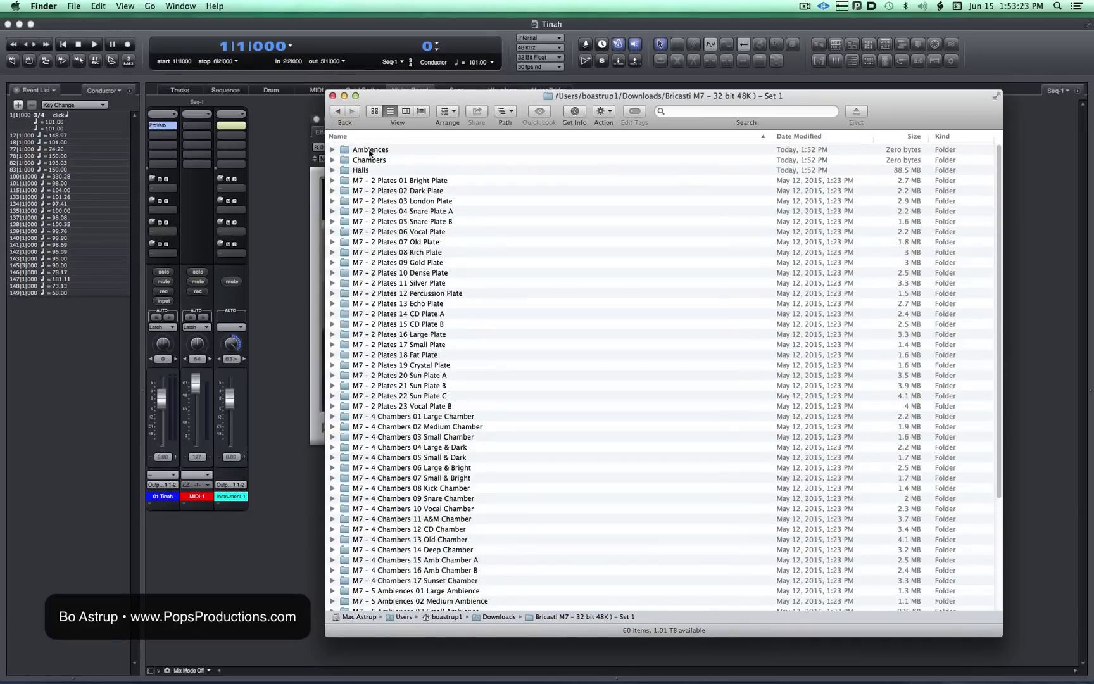
{"action": "left_click", "coordinate": [370, 151]}
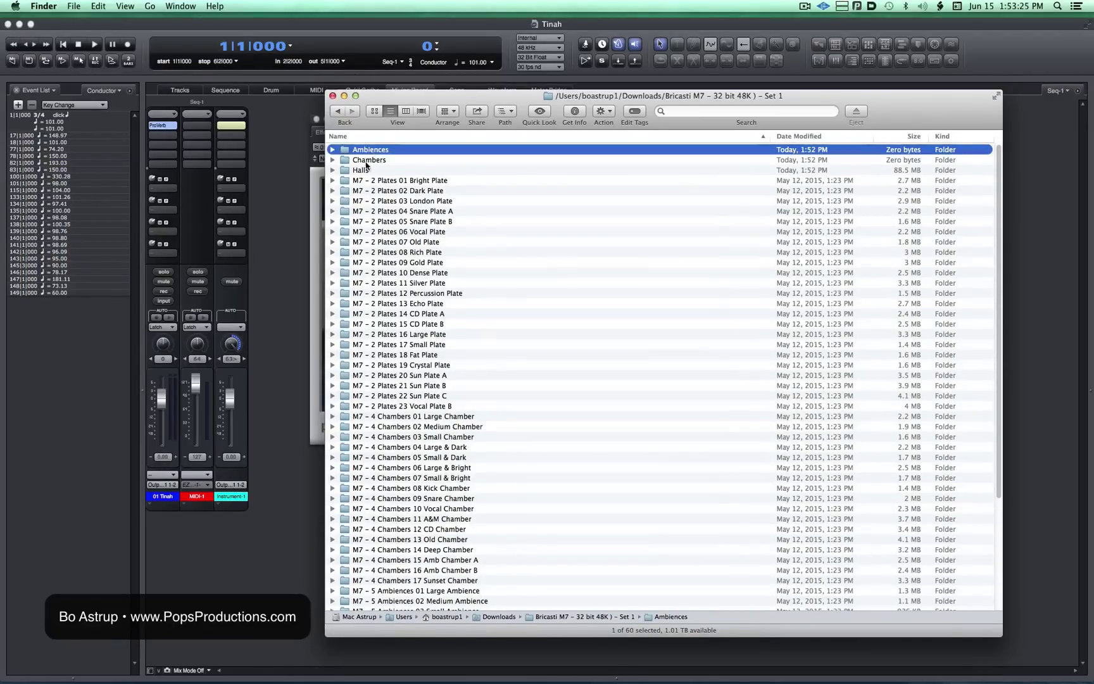
{"action": "left_click", "coordinate": [397, 416]}
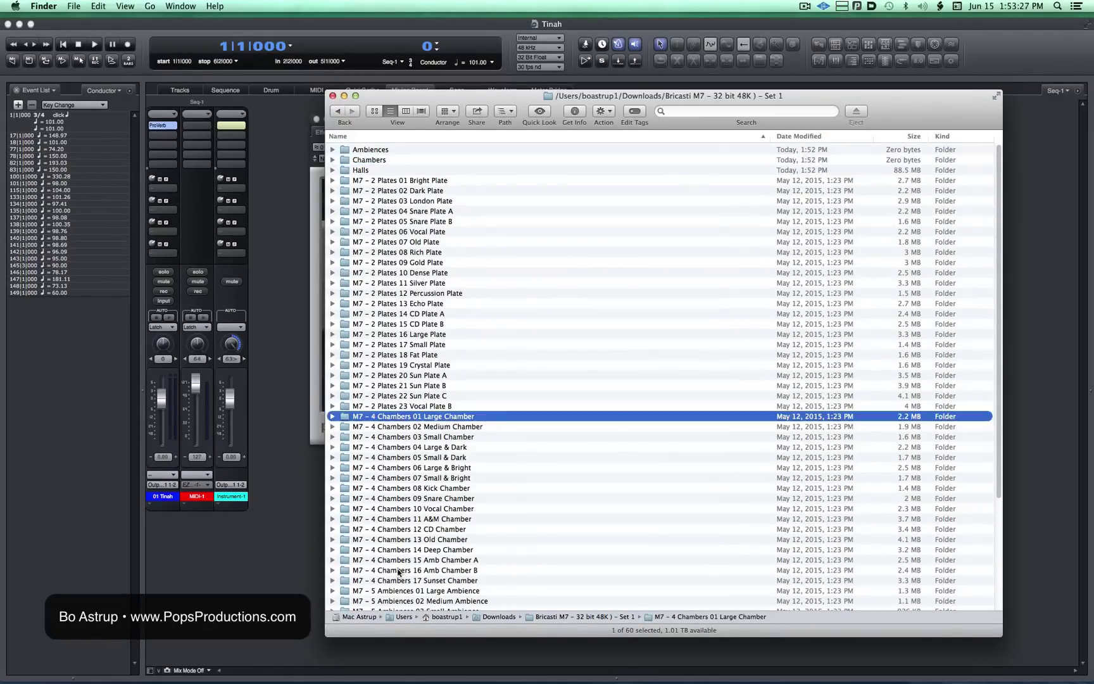
{"action": "left_click", "coordinate": [399, 581], "text": "shift"}
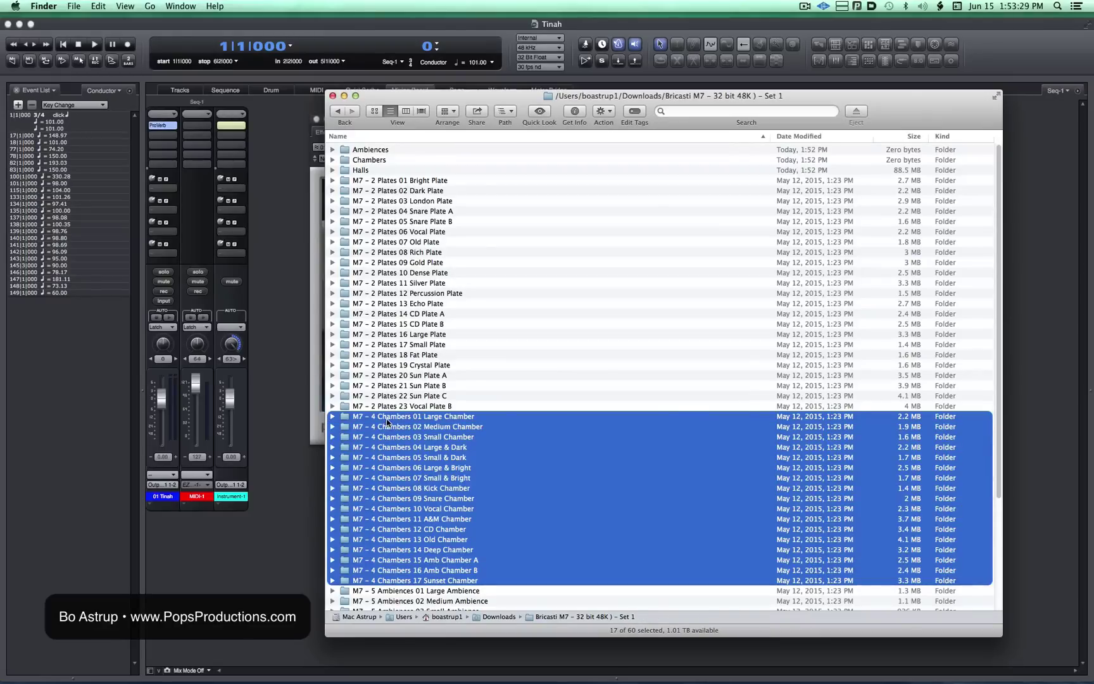
{"action": "left_click_drag", "start_coordinate": [387, 422], "coordinate": [376, 165]}
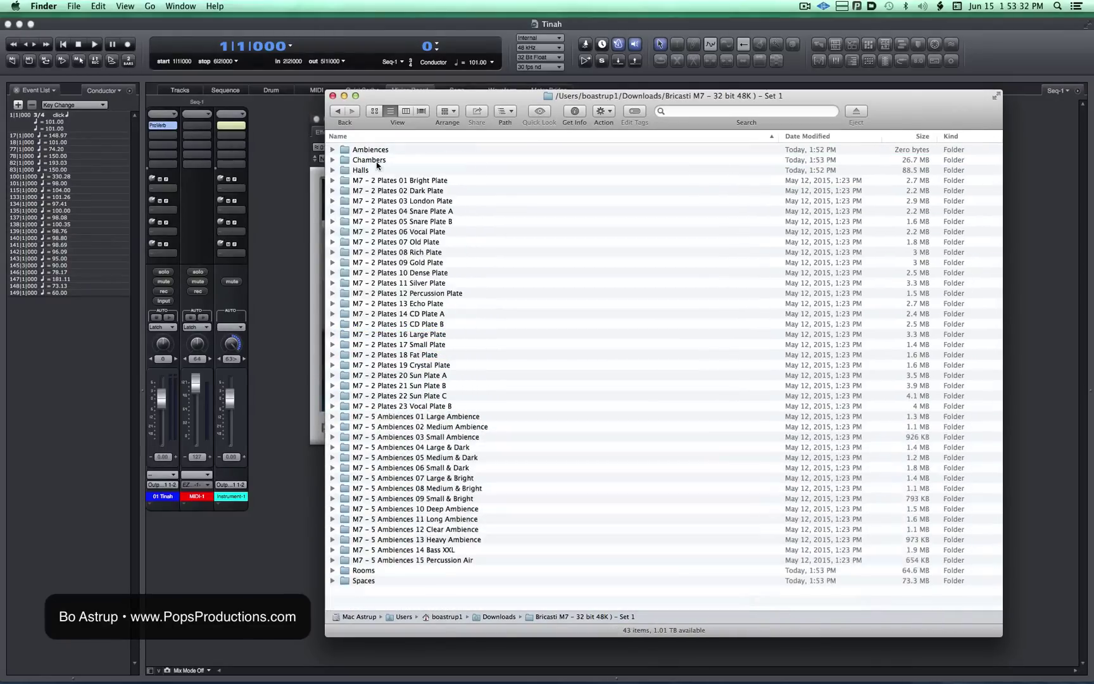
{"action": "left_click", "coordinate": [374, 561]}
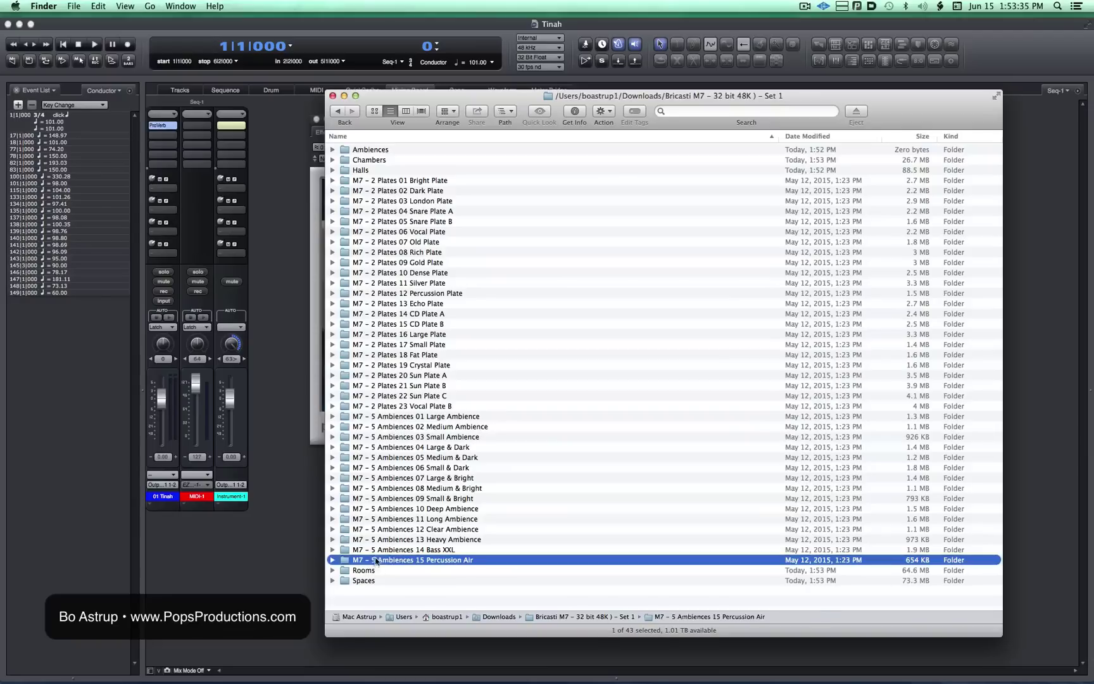
{"action": "left_click", "coordinate": [390, 417], "text": "shift"}
{"action": "left_click_drag", "start_coordinate": [394, 420], "coordinate": [367, 154]}
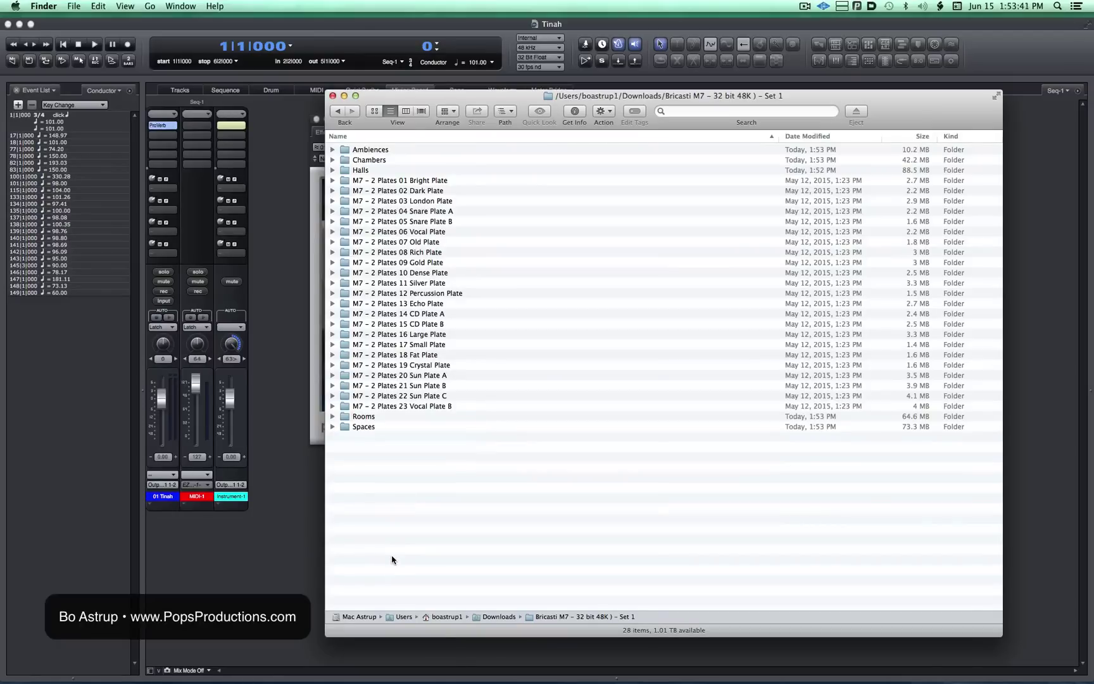
Create a Plates folder and move the 23 Plates impulse folders into it
{"action": "key", "text": "super+shift+n"}
{"action": "type", "text": "Plates"}
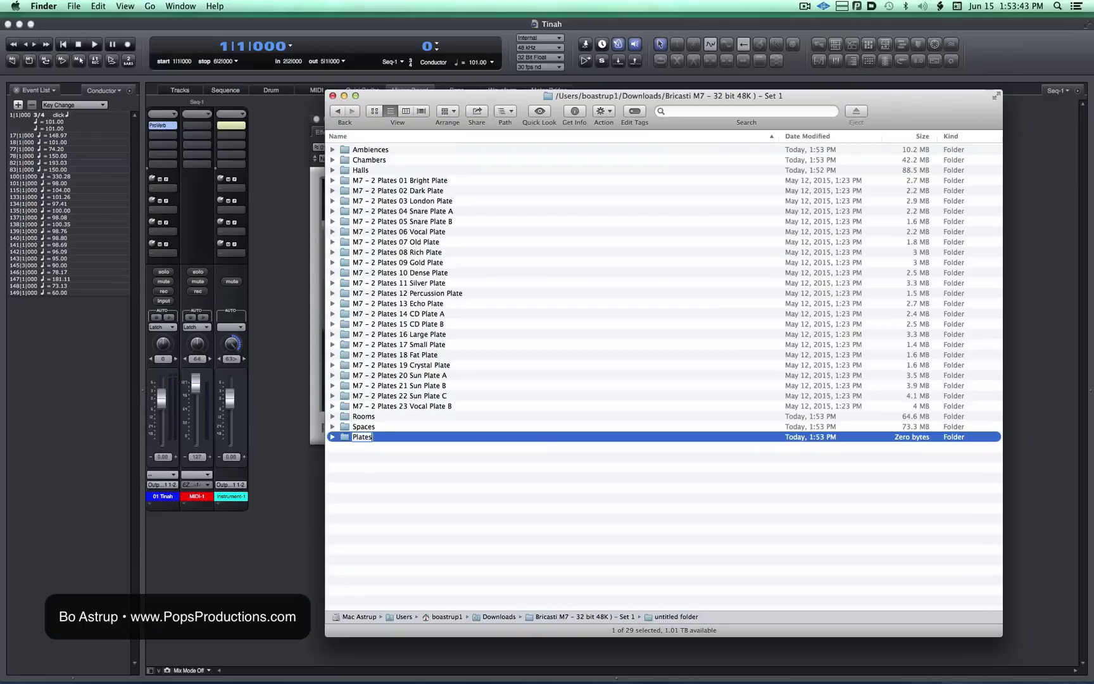
{"action": "key", "text": "Return"}
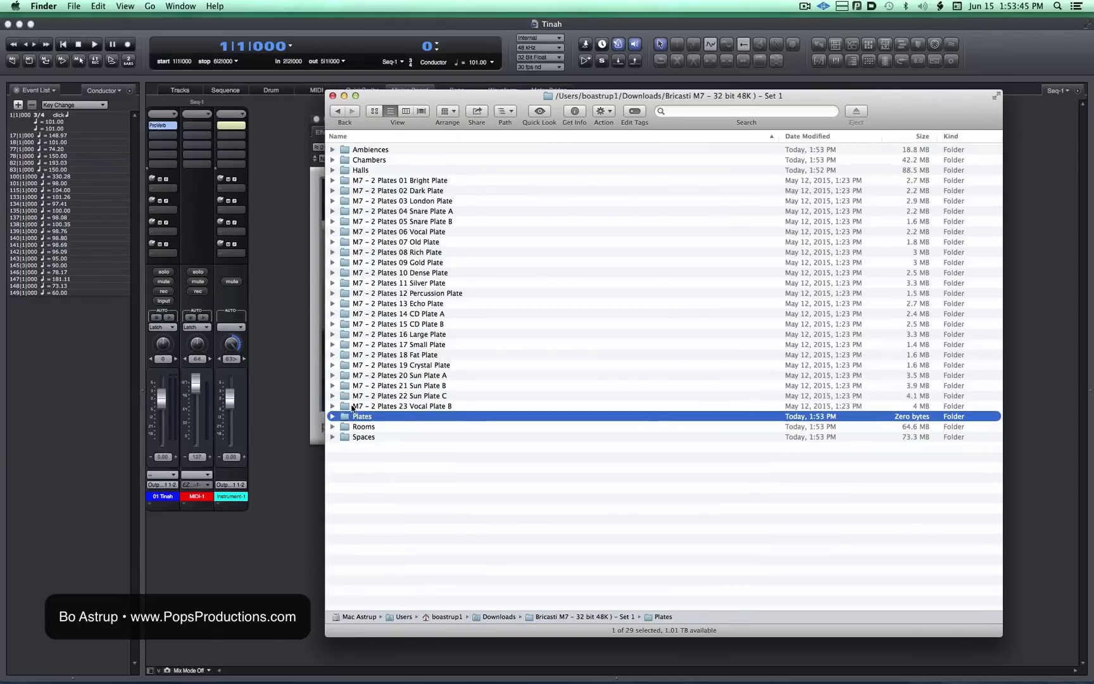
{"action": "key", "text": "Up"}
{"action": "left_click", "coordinate": [347, 181], "text": "shift"}
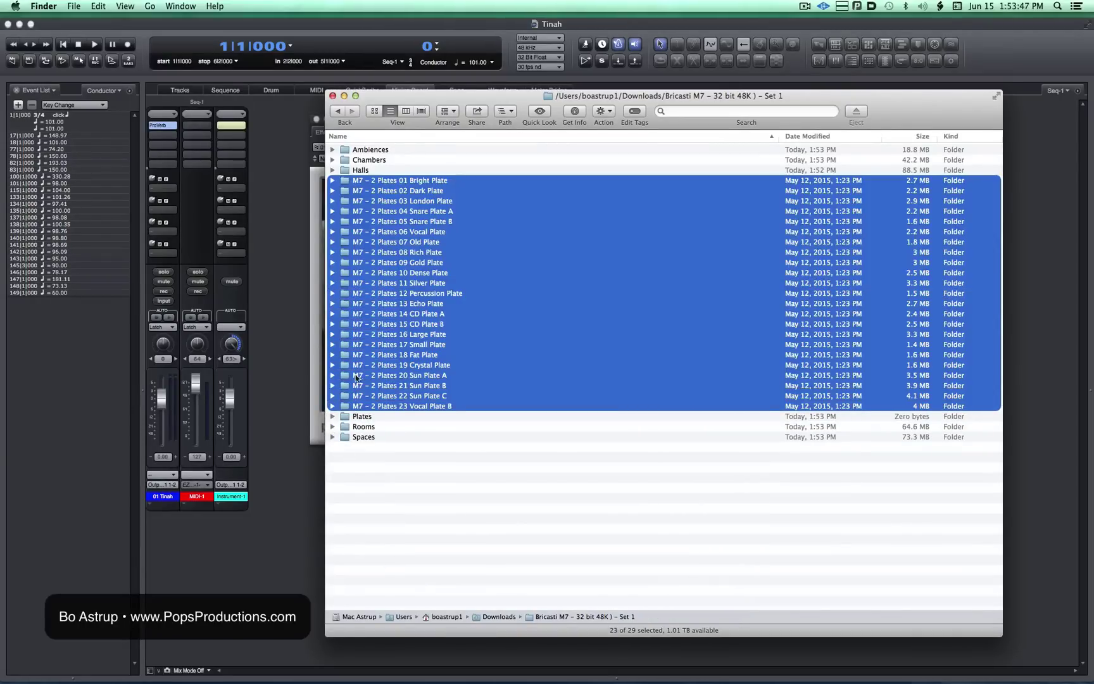
{"action": "left_click_drag", "start_coordinate": [344, 407], "coordinate": [342, 419]}
Expand and collapse each category folder to verify its sorted contents
{"action": "left_click", "coordinate": [332, 201]}
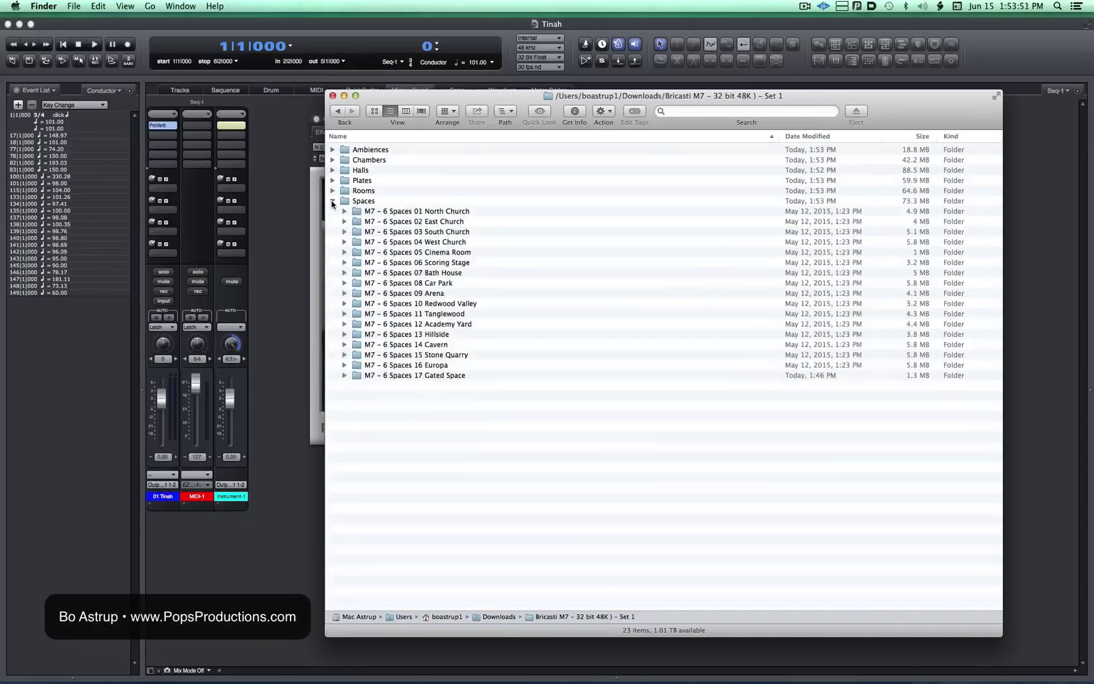
{"action": "left_click", "coordinate": [333, 201]}
{"action": "left_click", "coordinate": [333, 190]}
{"action": "left_click", "coordinate": [333, 190]}
{"action": "left_click", "coordinate": [332, 180]}
{"action": "left_click", "coordinate": [332, 180]}
{"action": "left_click", "coordinate": [333, 170]}
{"action": "left_click", "coordinate": [333, 170]}
{"action": "left_click", "coordinate": [333, 160]}
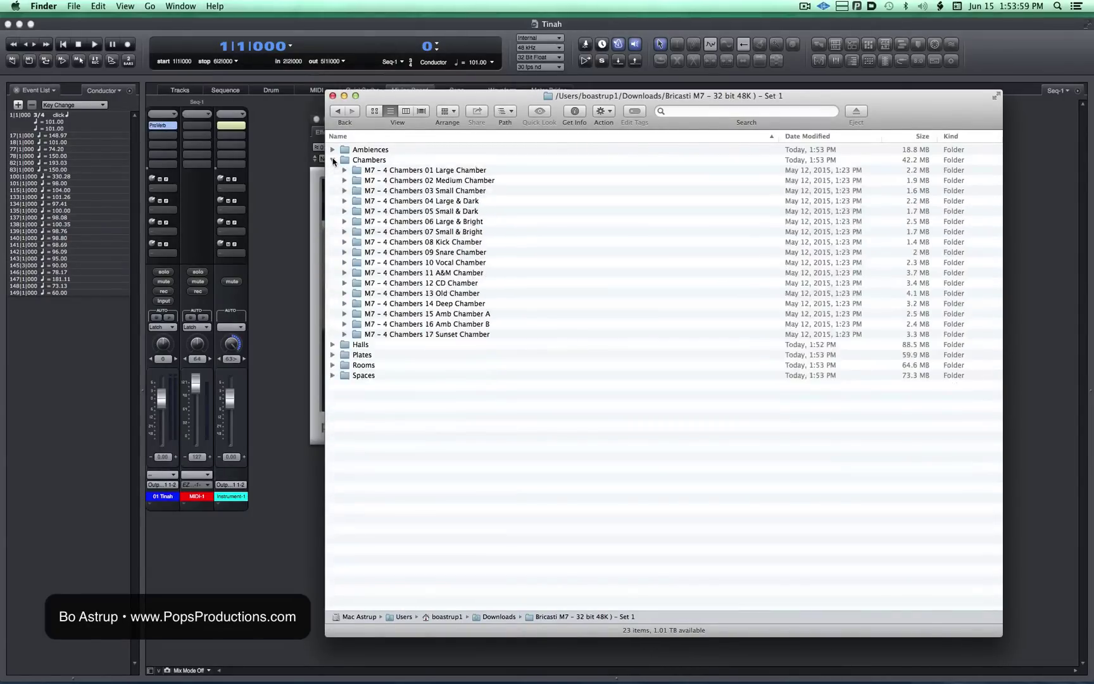
{"action": "left_click", "coordinate": [333, 160]}
{"action": "left_click", "coordinate": [333, 150]}
Return to the Downloads folder and move the window to reveal ProVerb
{"action": "left_click", "coordinate": [333, 149]}
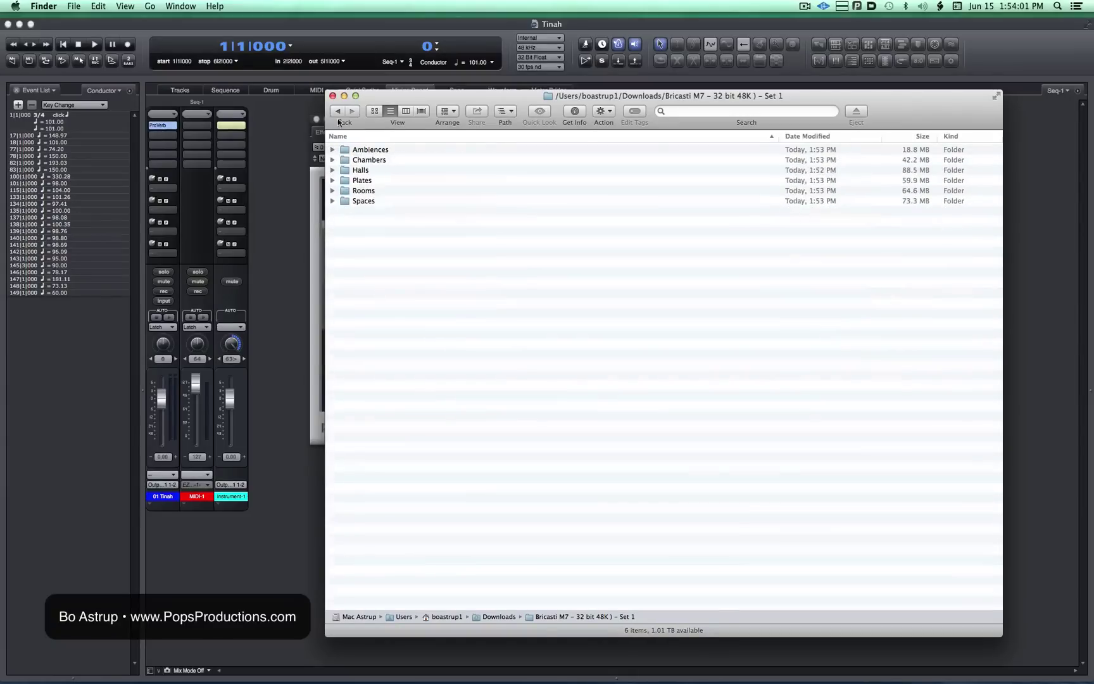
{"action": "left_click", "coordinate": [337, 111]}
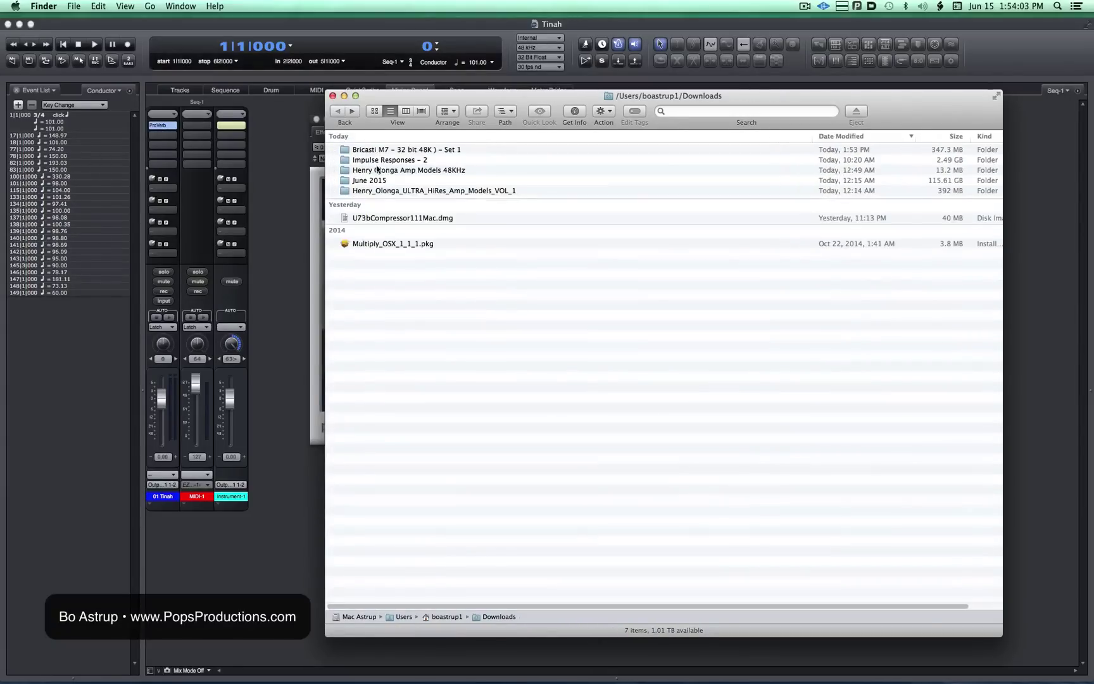
{"action": "left_click_drag", "start_coordinate": [370, 95], "coordinate": [622, 128]}
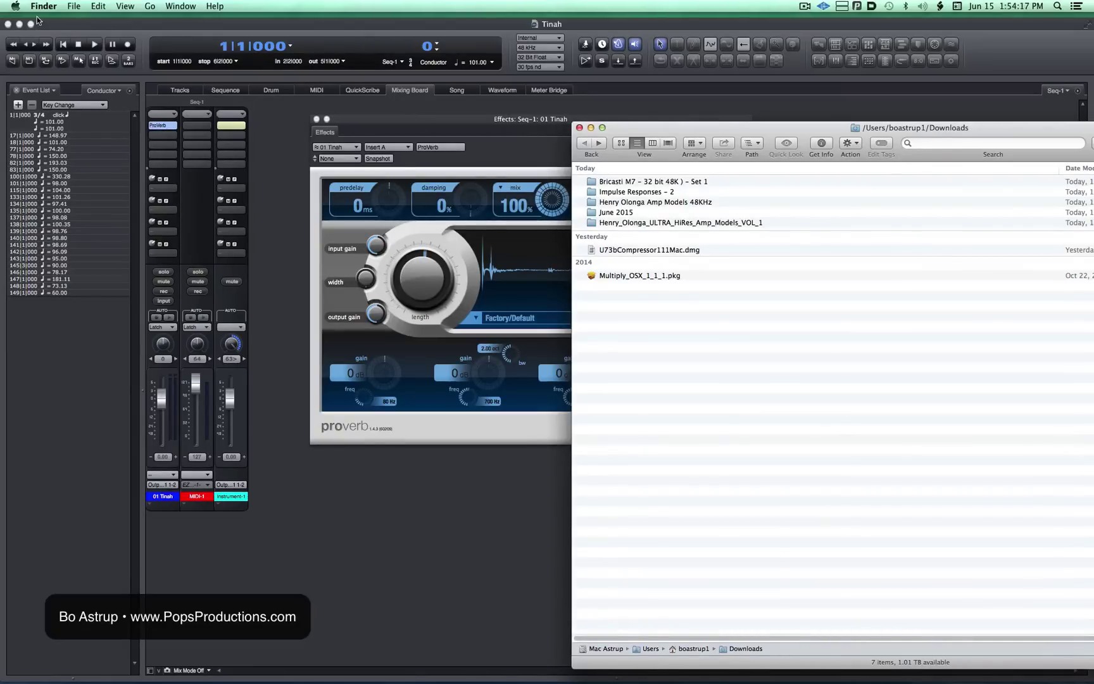
Navigate through the hidden Library to Application Support/MOTU/ProVerb
{"action": "left_click", "coordinate": [150, 7]}
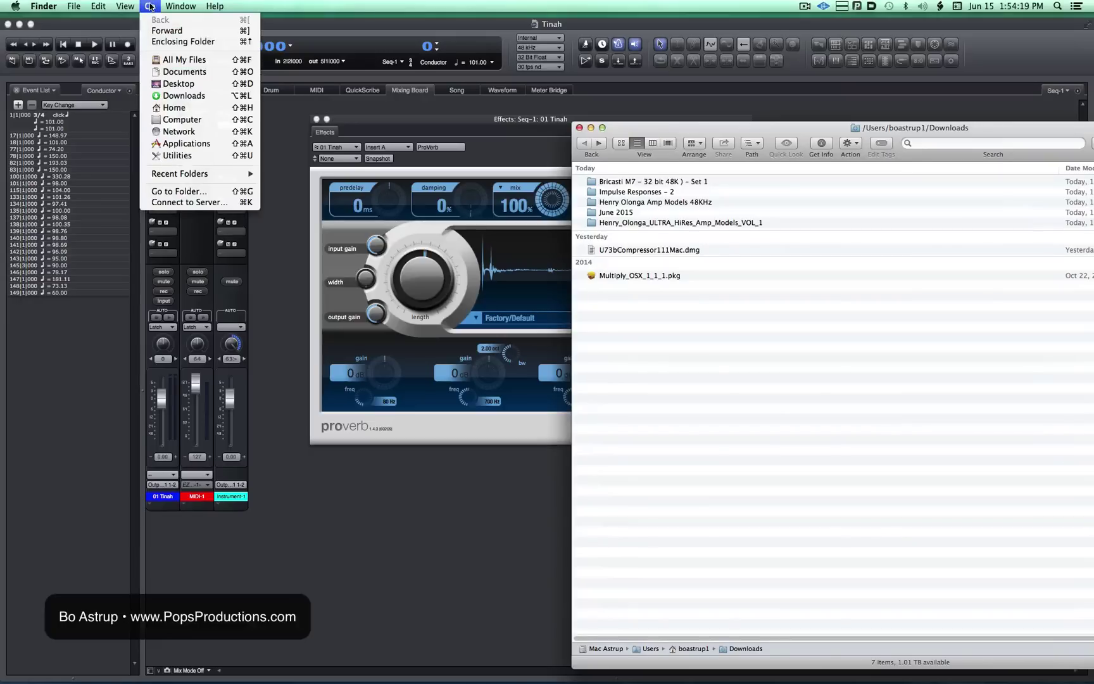
{"action": "key", "text": "alt"}
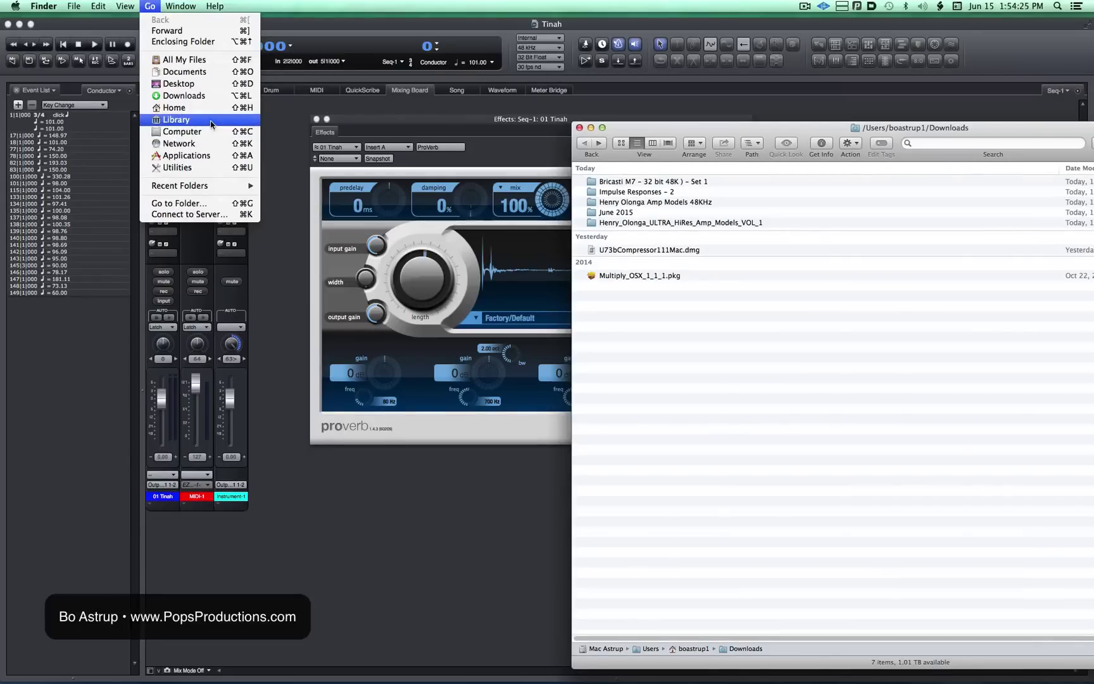
{"action": "key", "text": "alt"}
{"action": "left_click", "coordinate": [211, 124]}
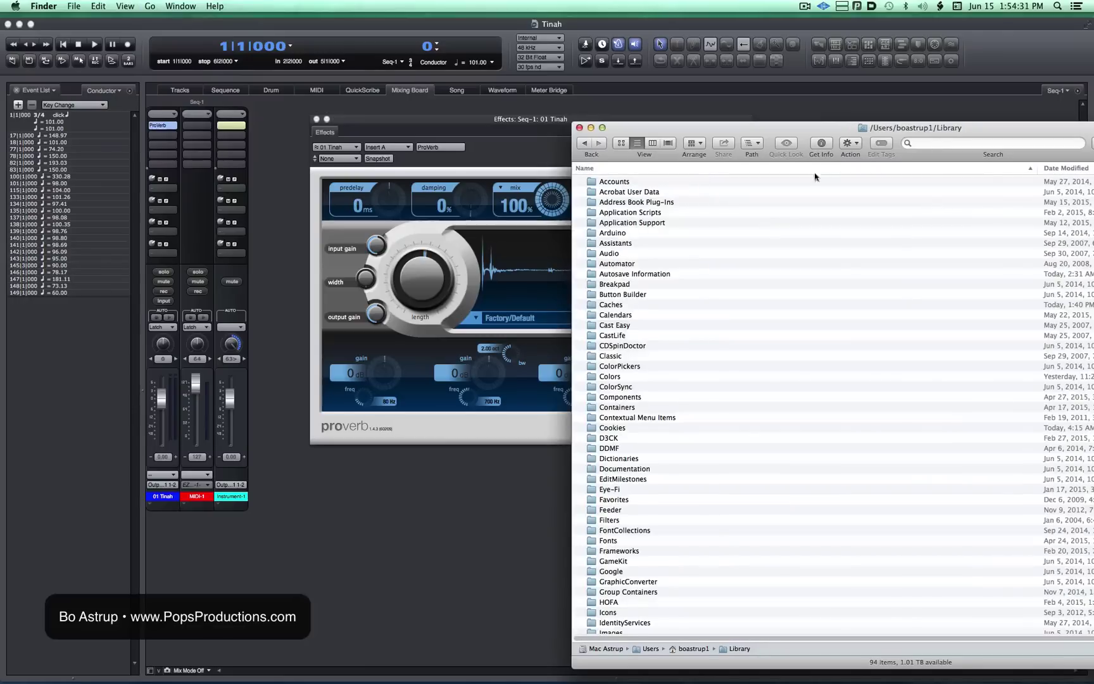
{"action": "double_click", "coordinate": [619, 224]}
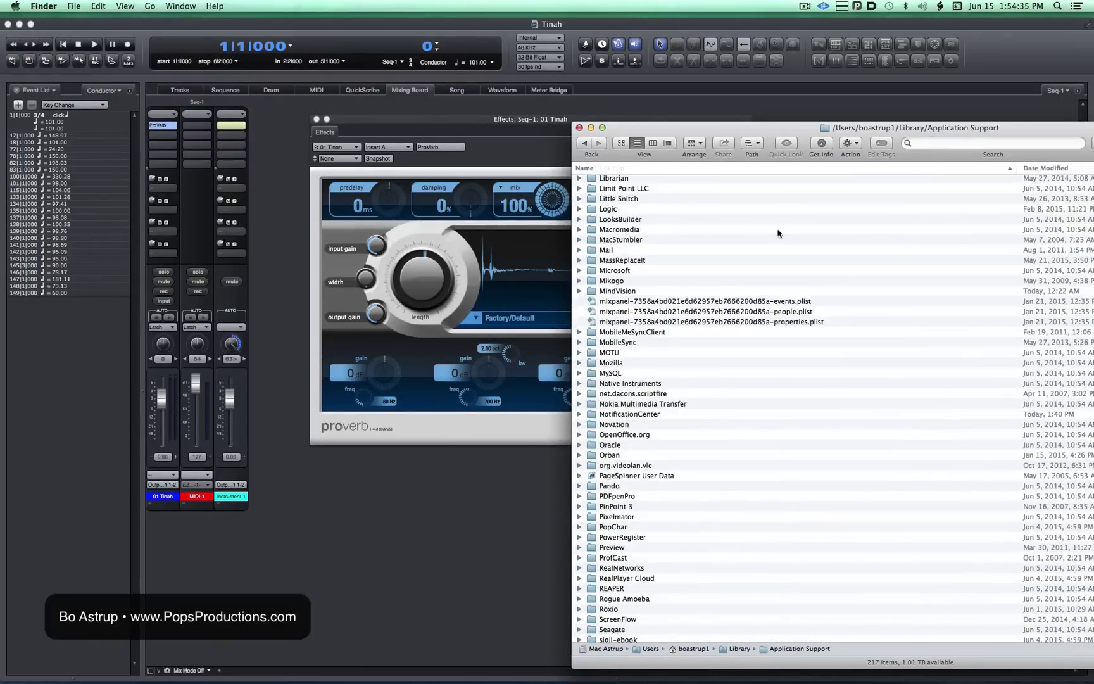
{"action": "double_click", "coordinate": [609, 351]}
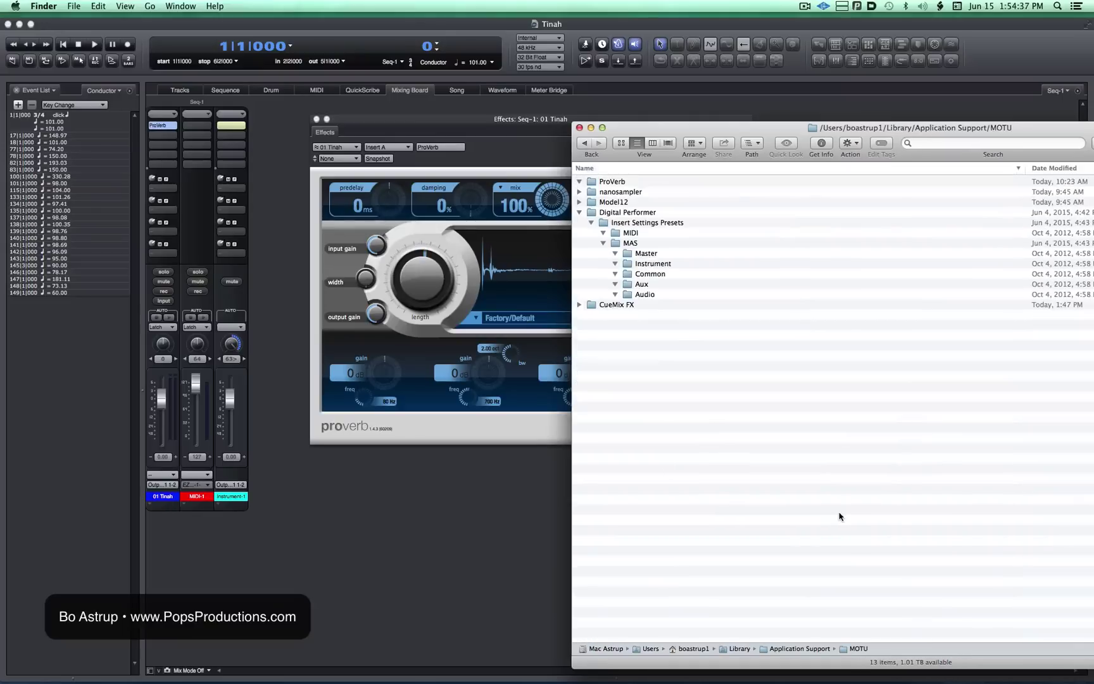
{"action": "double_click", "coordinate": [593, 182]}
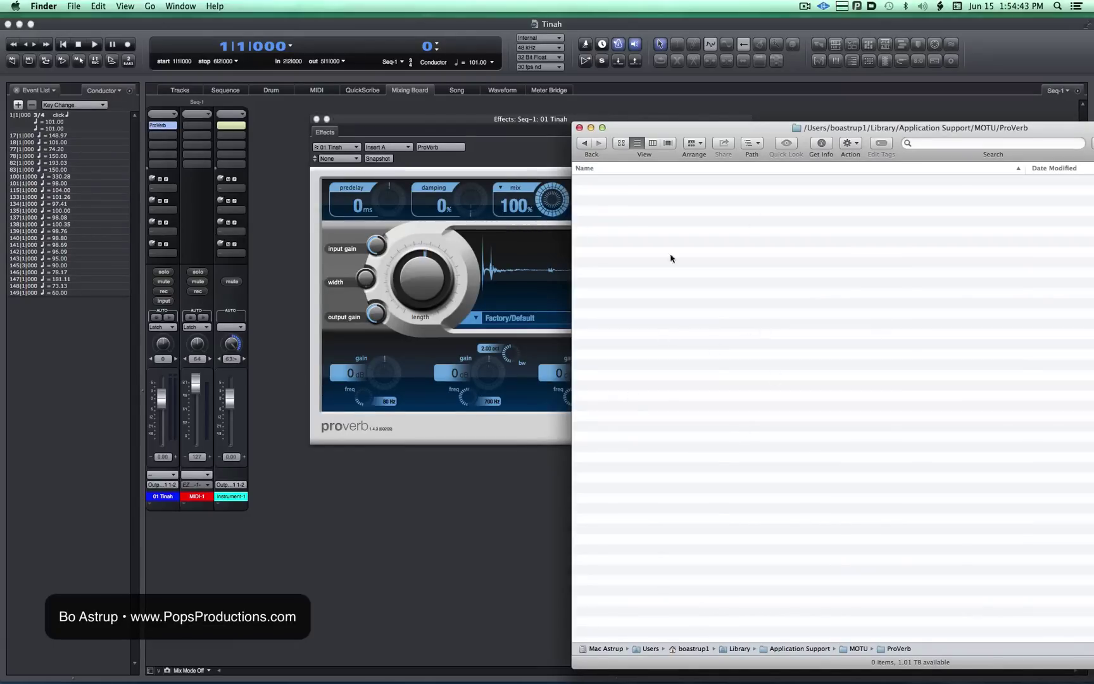
Open Downloads in a second Finder window beside the ProVerb plugin
{"action": "left_click_drag", "start_coordinate": [622, 135], "coordinate": [630, 94]}
{"action": "mouse_move", "coordinate": [1063, 681]}
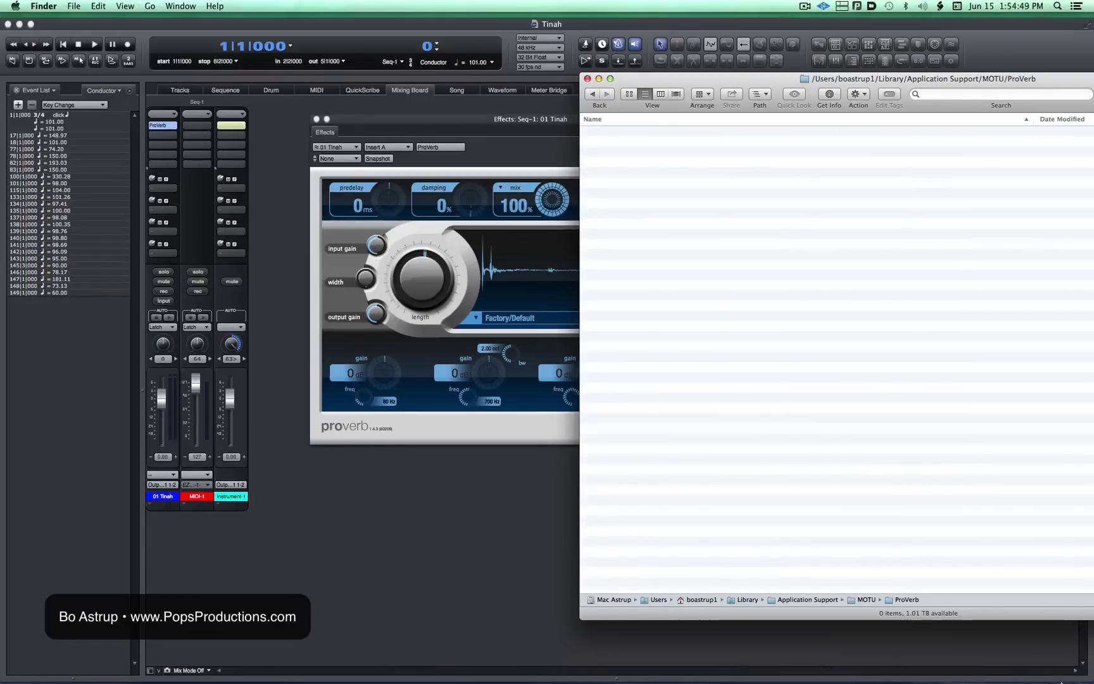
{"action": "right_click", "coordinate": [1059, 675]}
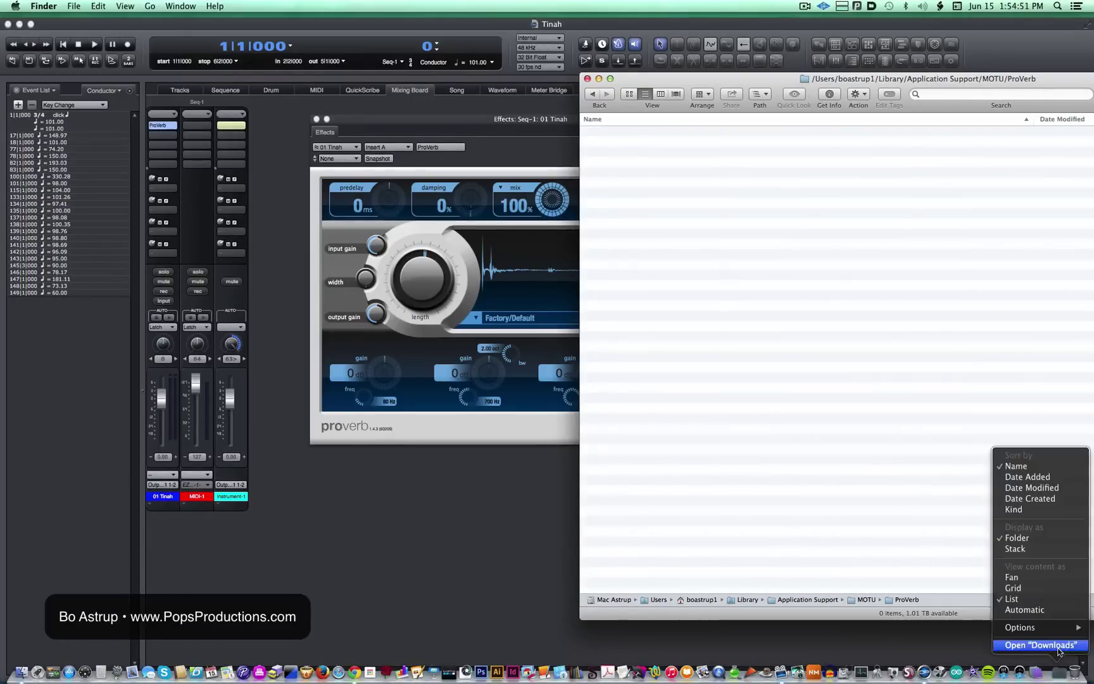
{"action": "left_click", "coordinate": [1058, 645]}
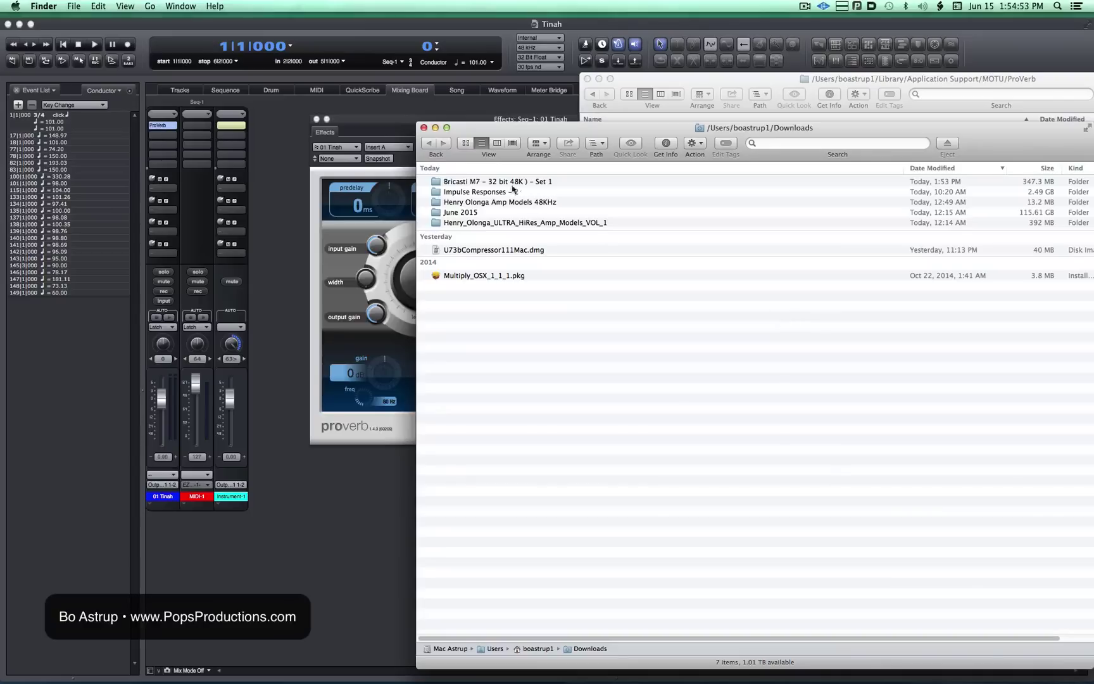
{"action": "left_click_drag", "start_coordinate": [487, 131], "coordinate": [636, 141]}
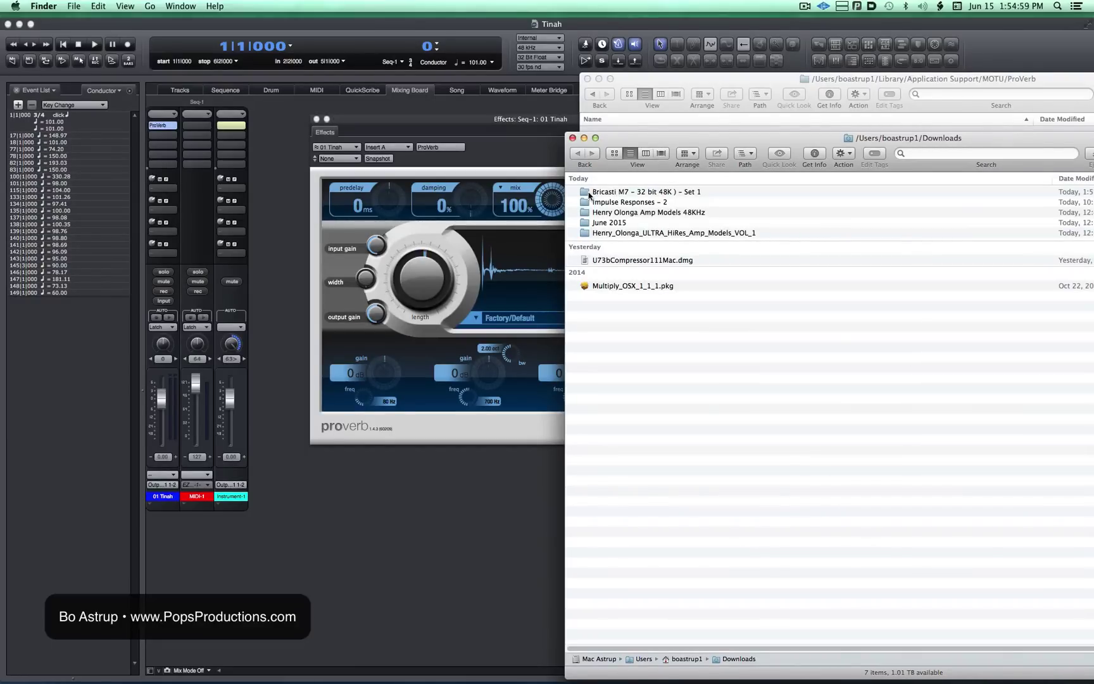
Delete the trailing ') – Set 1' from the Bricasti M7 folder's name
{"action": "left_click", "coordinate": [588, 192]}
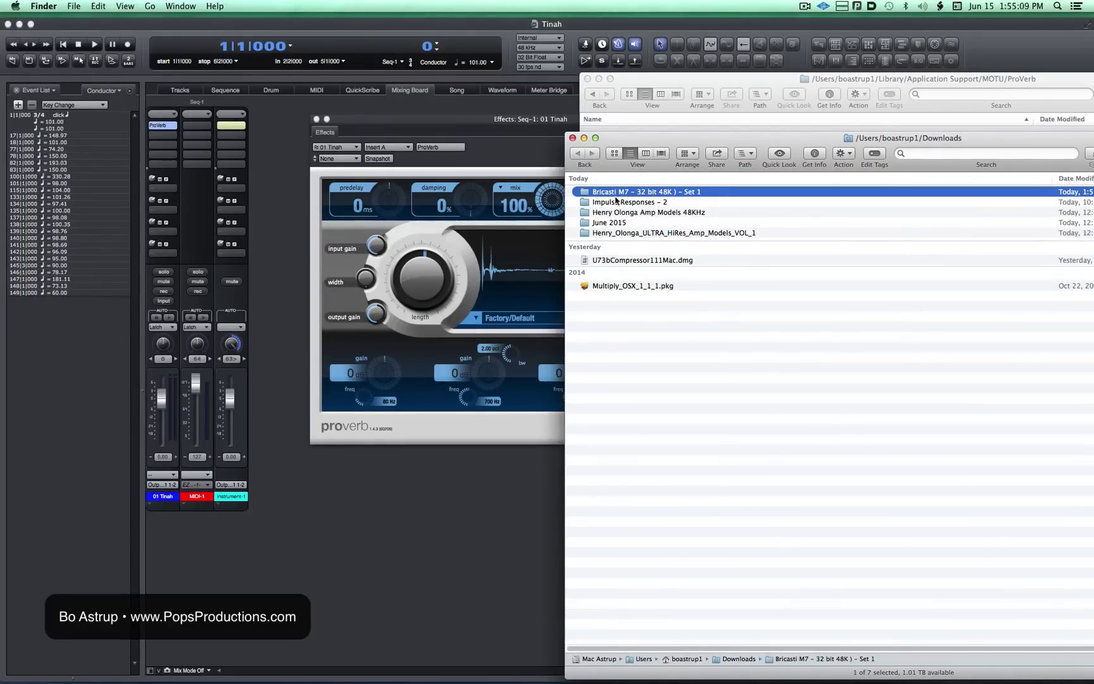
{"action": "left_click", "coordinate": [599, 194]}
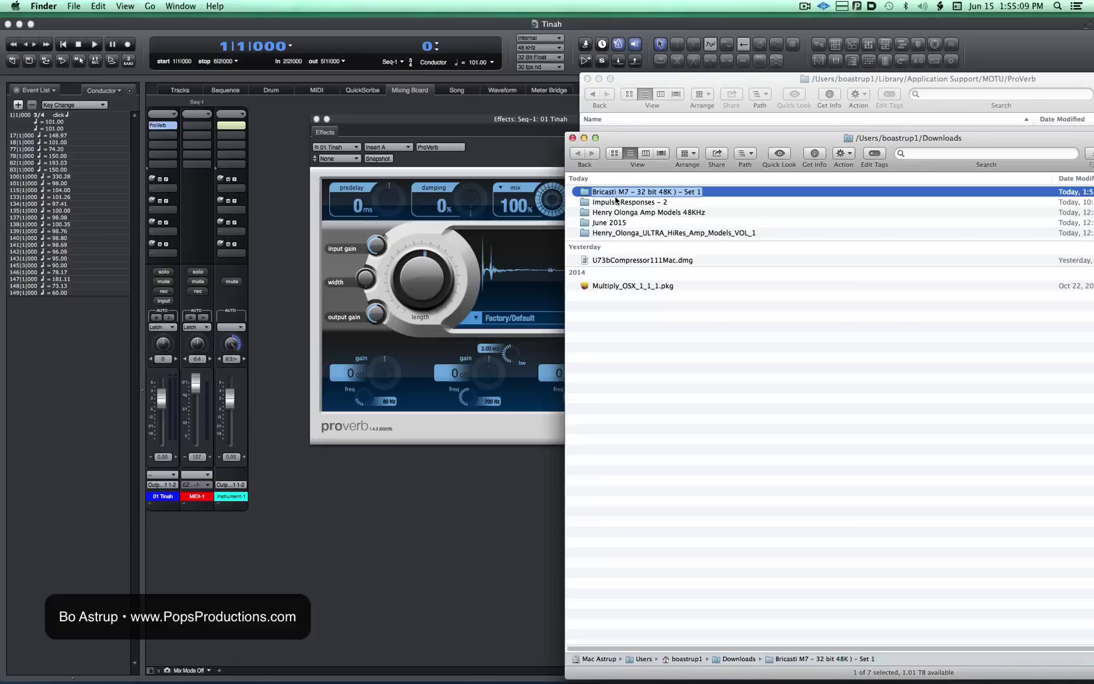
{"action": "left_click", "coordinate": [657, 191]}
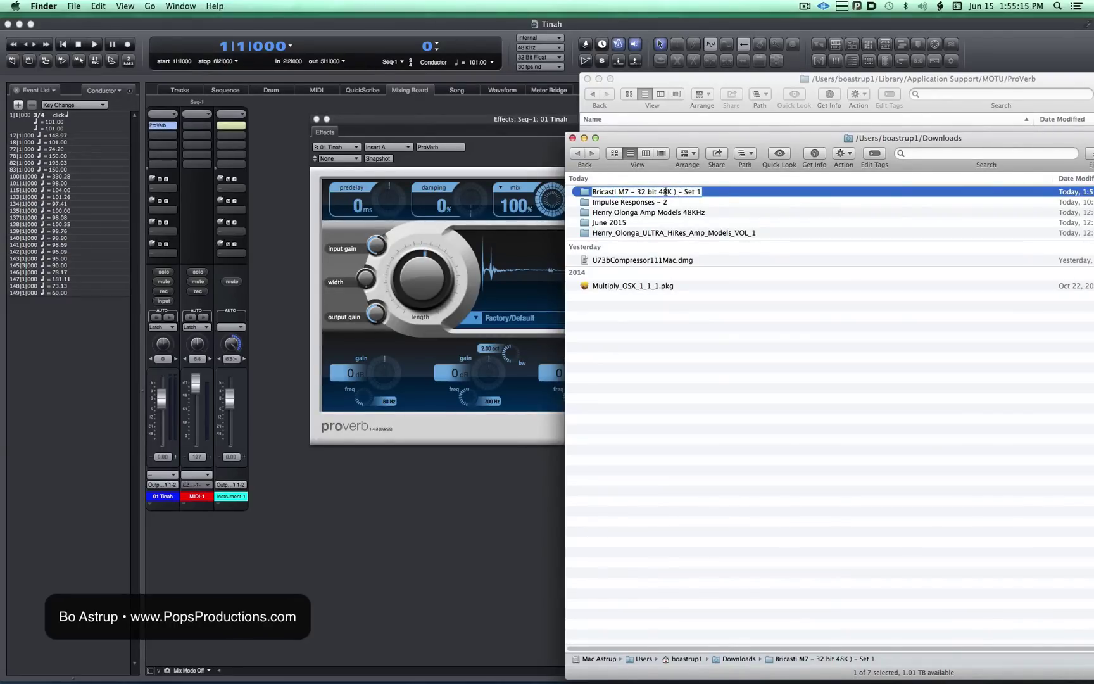
{"action": "left_click_drag", "start_coordinate": [677, 192], "coordinate": [707, 193]}
{"action": "key", "text": "BackSpace"}
{"action": "key", "text": "Return"}
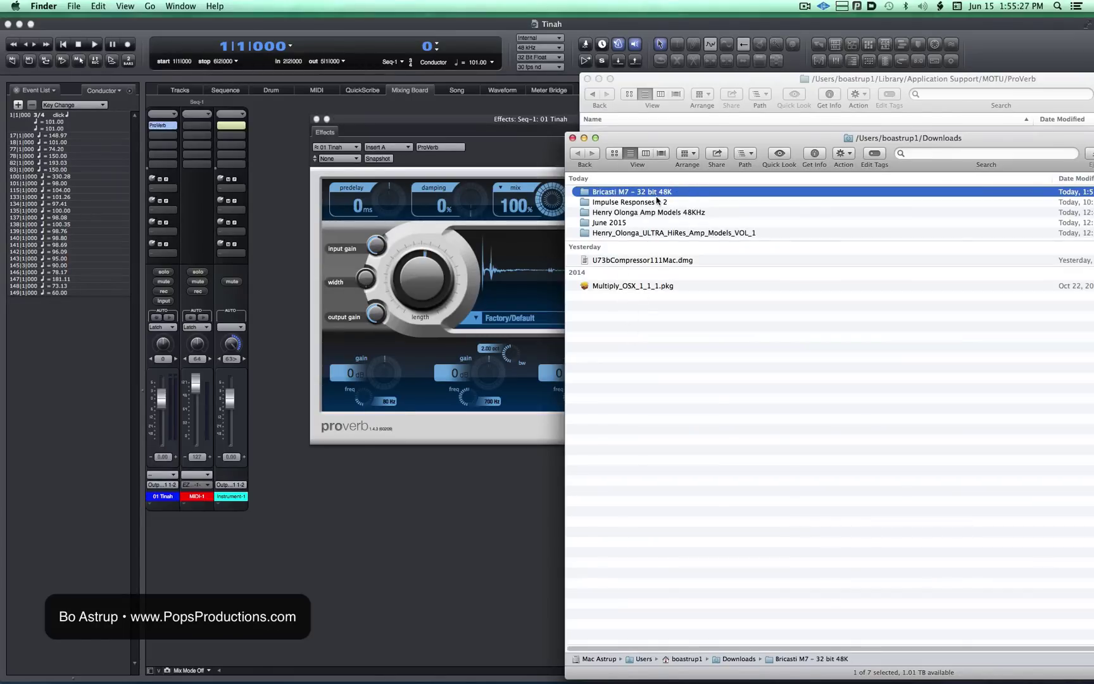
Drop the Bricasti M7 – 32 bit 48K folder onto ProVerb and install it to User
{"action": "left_click_drag", "start_coordinate": [586, 192], "coordinate": [513, 296]}
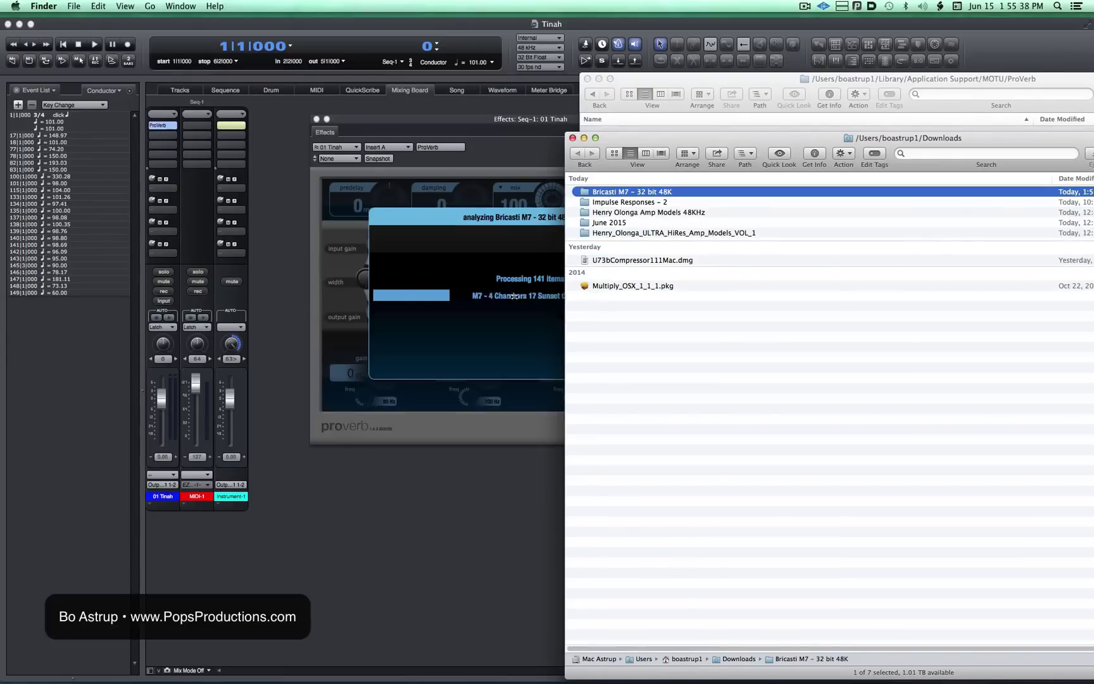
{"action": "left_click", "coordinate": [572, 137]}
{"action": "left_click", "coordinate": [587, 78]}
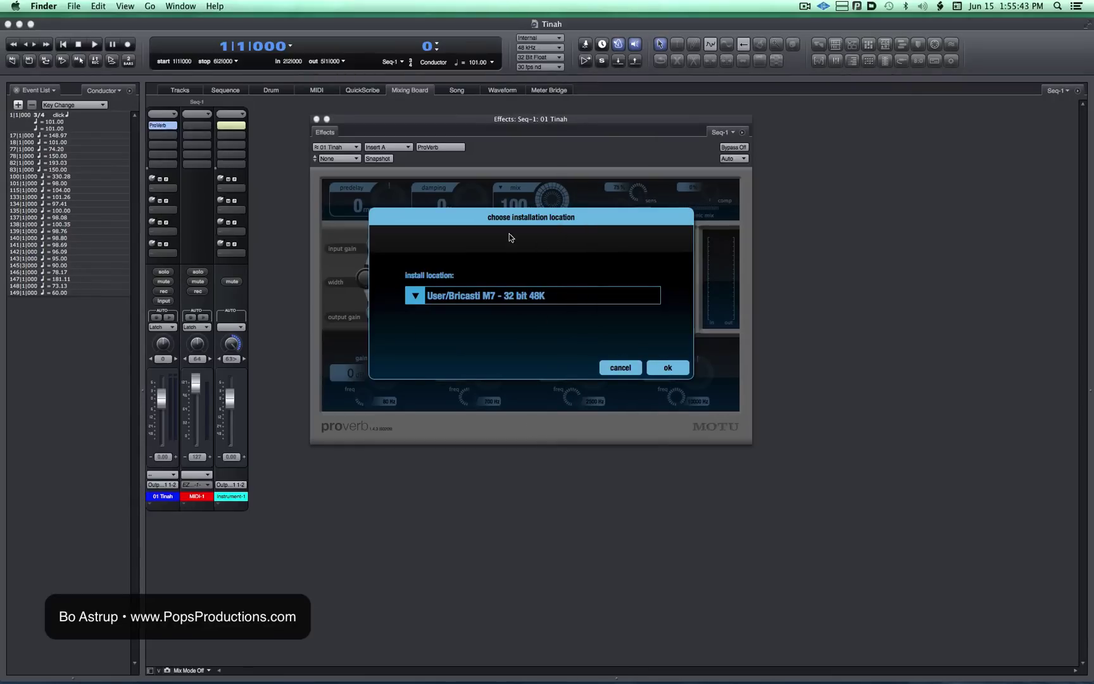
{"action": "left_click", "coordinate": [667, 368]}
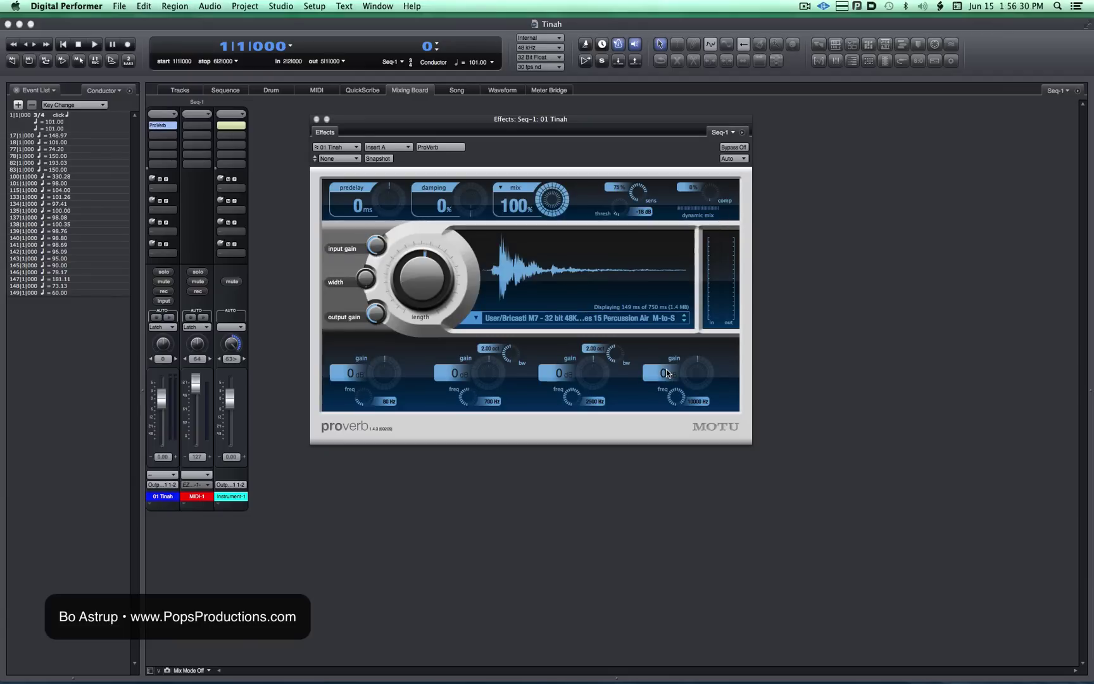
Load the Bricasti M7 Percussion Air M-to-S ambience impulse from the User presets
{"action": "left_click", "coordinate": [476, 318]}
{"action": "mouse_move", "coordinate": [511, 330]}
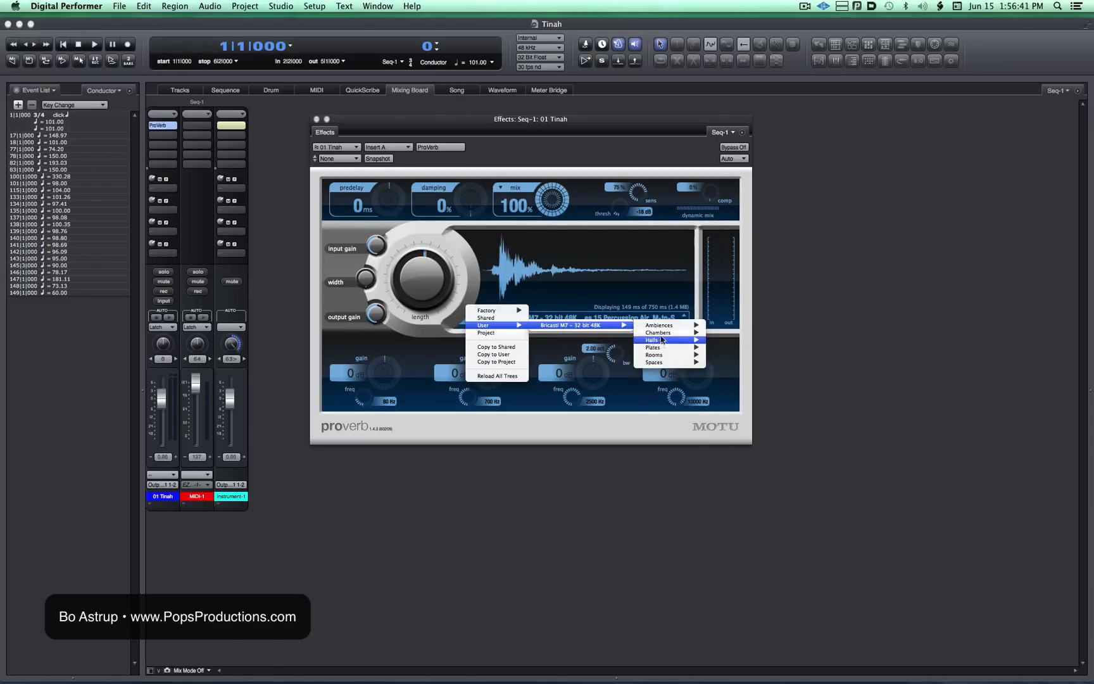
{"action": "mouse_move", "coordinate": [660, 327]}
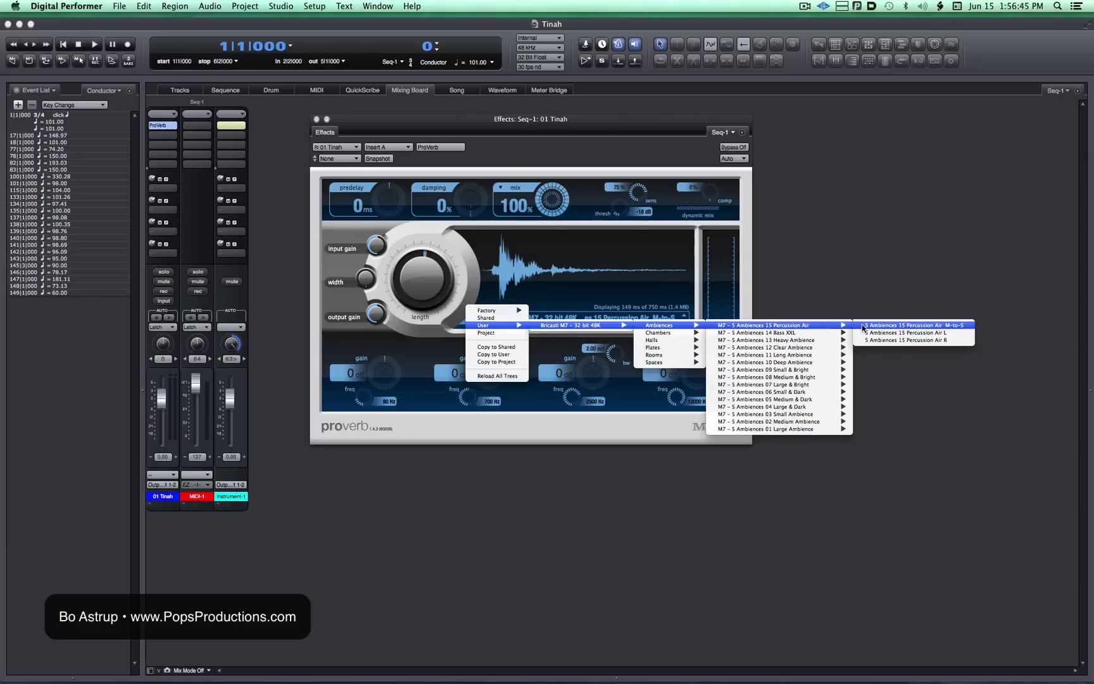
{"action": "left_click", "coordinate": [862, 325]}
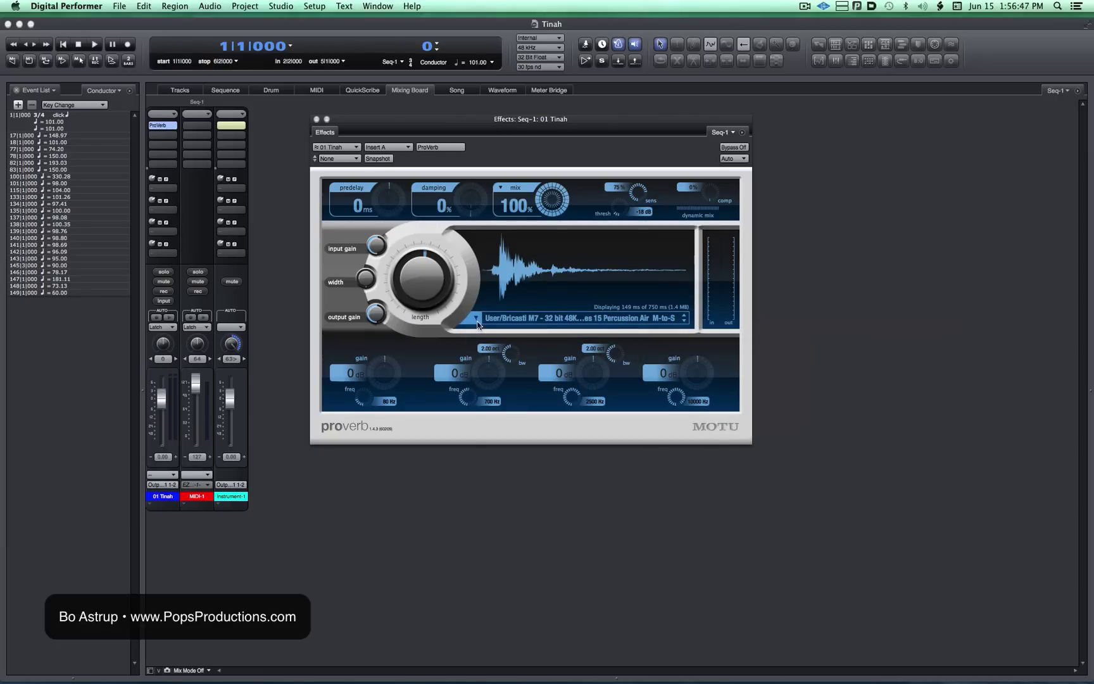
Load the User Bricasti M7 Plates 20 Sun Plate B M-to-S impulse
{"action": "left_click", "coordinate": [477, 322]}
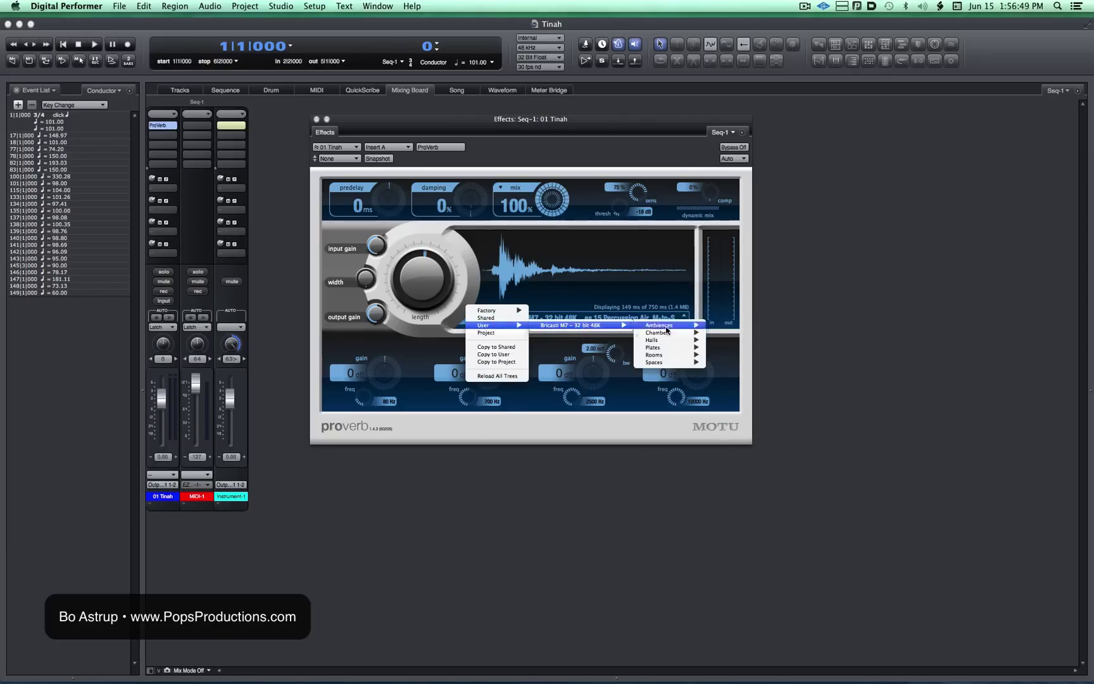
{"action": "mouse_move", "coordinate": [665, 347]}
{"action": "mouse_move", "coordinate": [729, 362]}
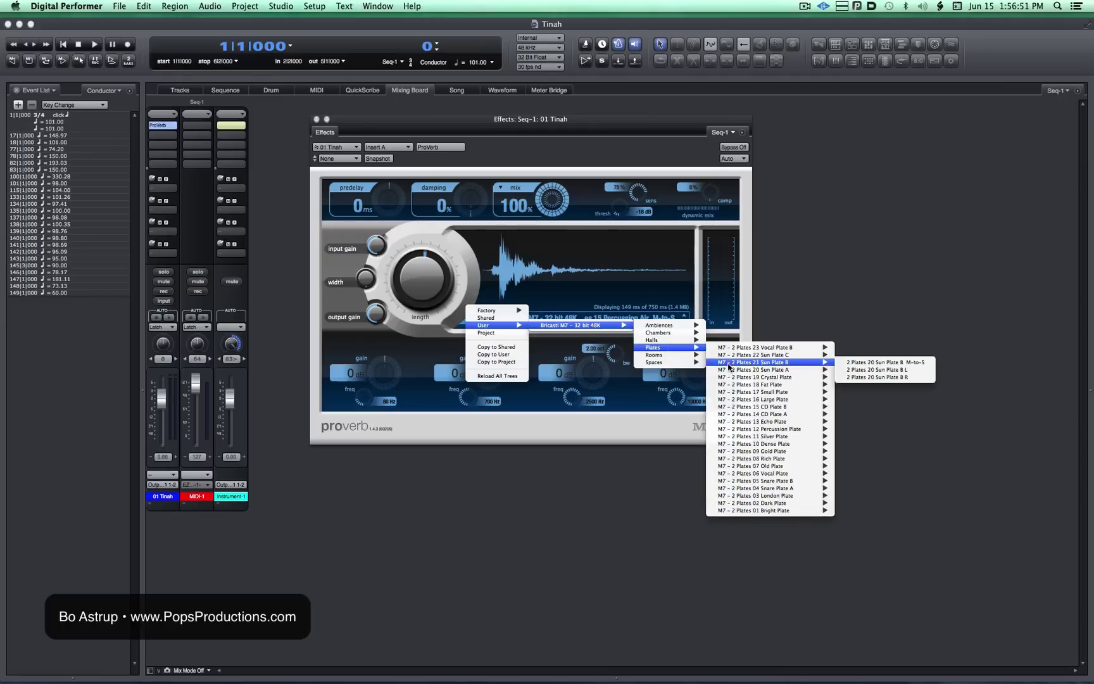
{"action": "left_click", "coordinate": [861, 364]}
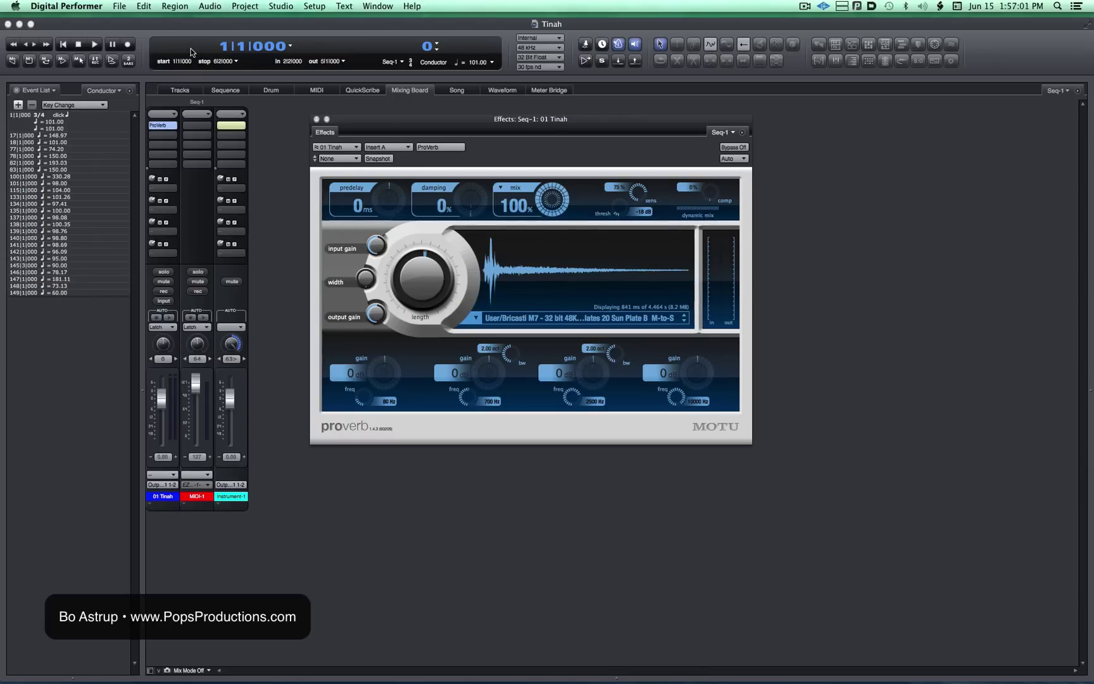
Switch to Finder and open Library/Application Support/MOTU
{"action": "key", "text": "super+Tab"}
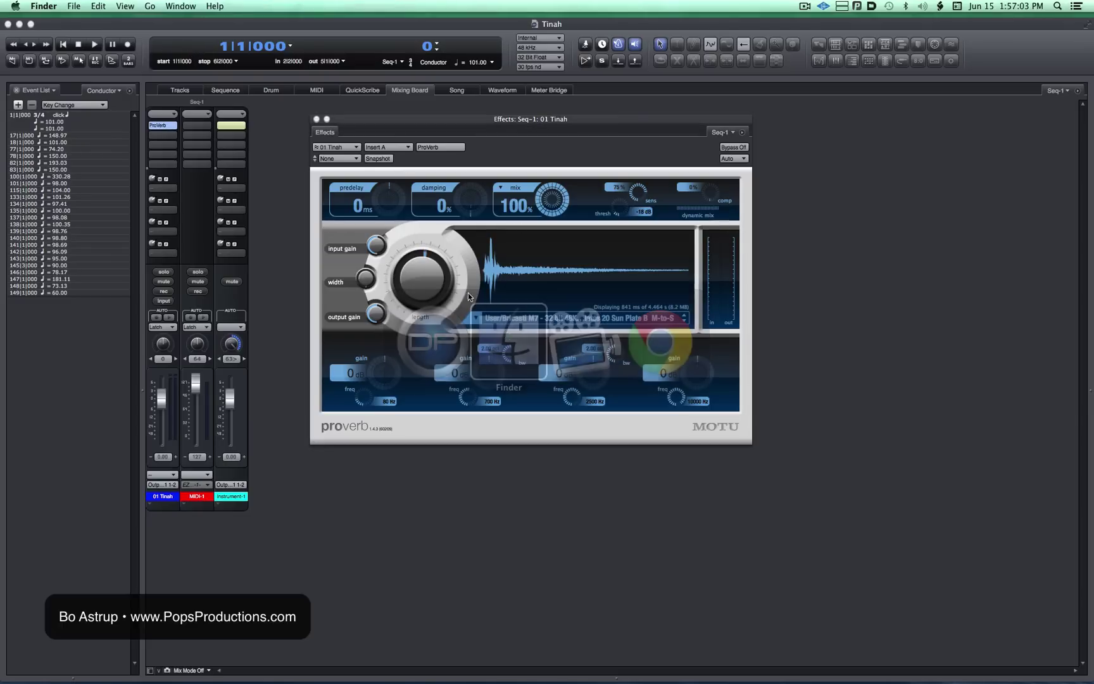
{"action": "left_click", "coordinate": [150, 5]}
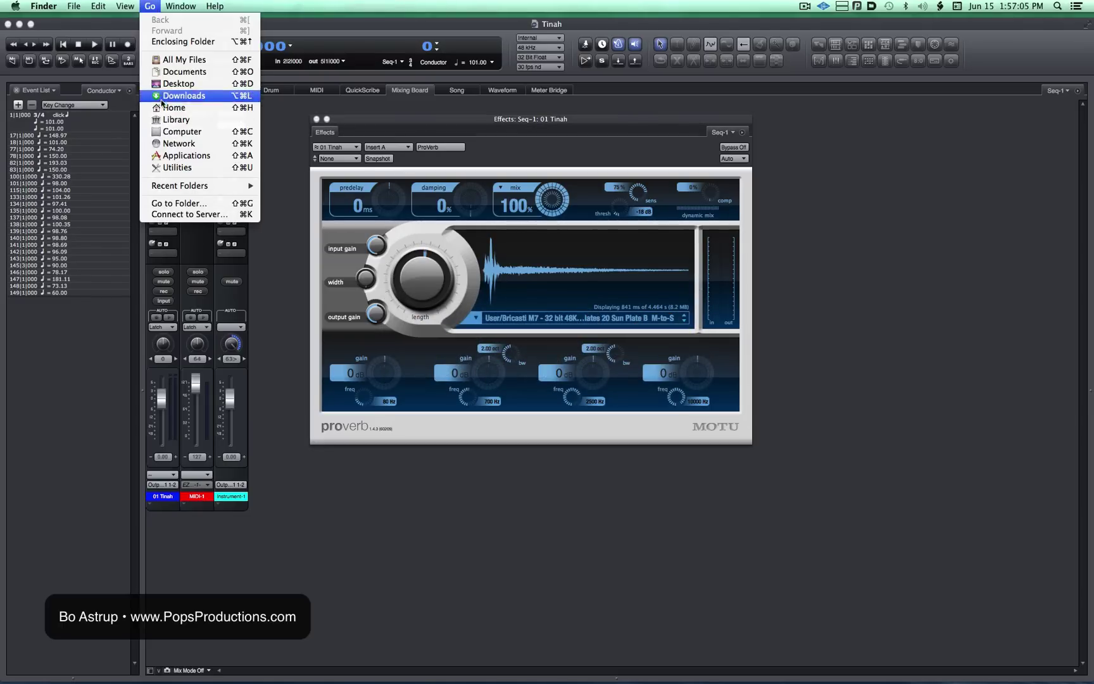
{"action": "left_click", "coordinate": [168, 119]}
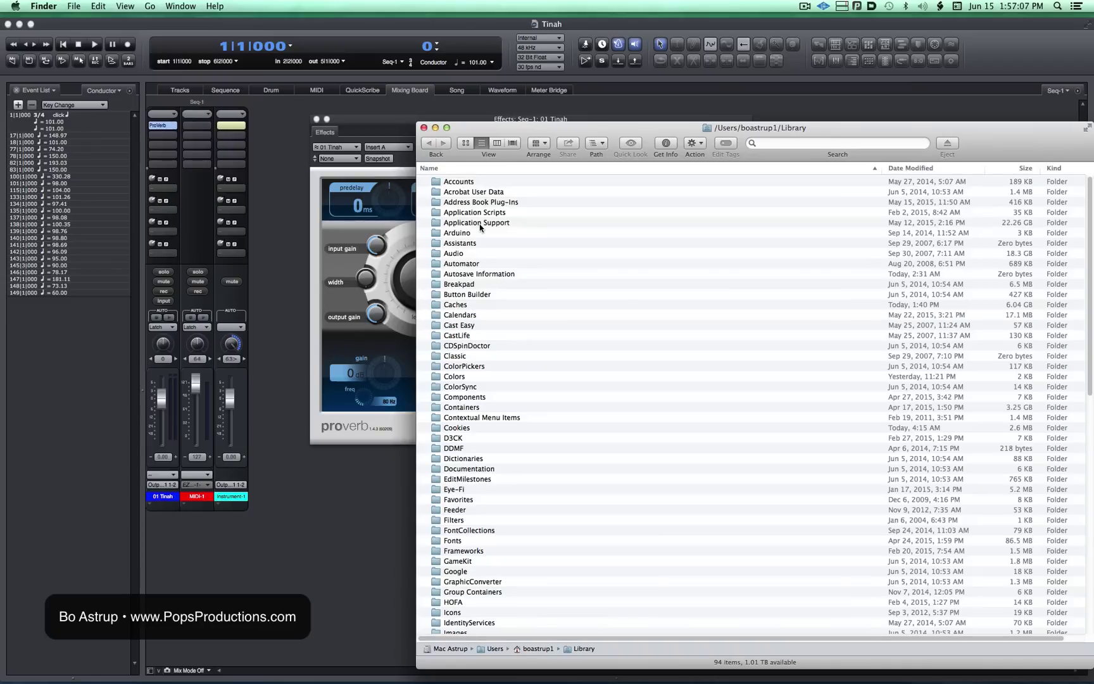
{"action": "double_click", "coordinate": [480, 222]}
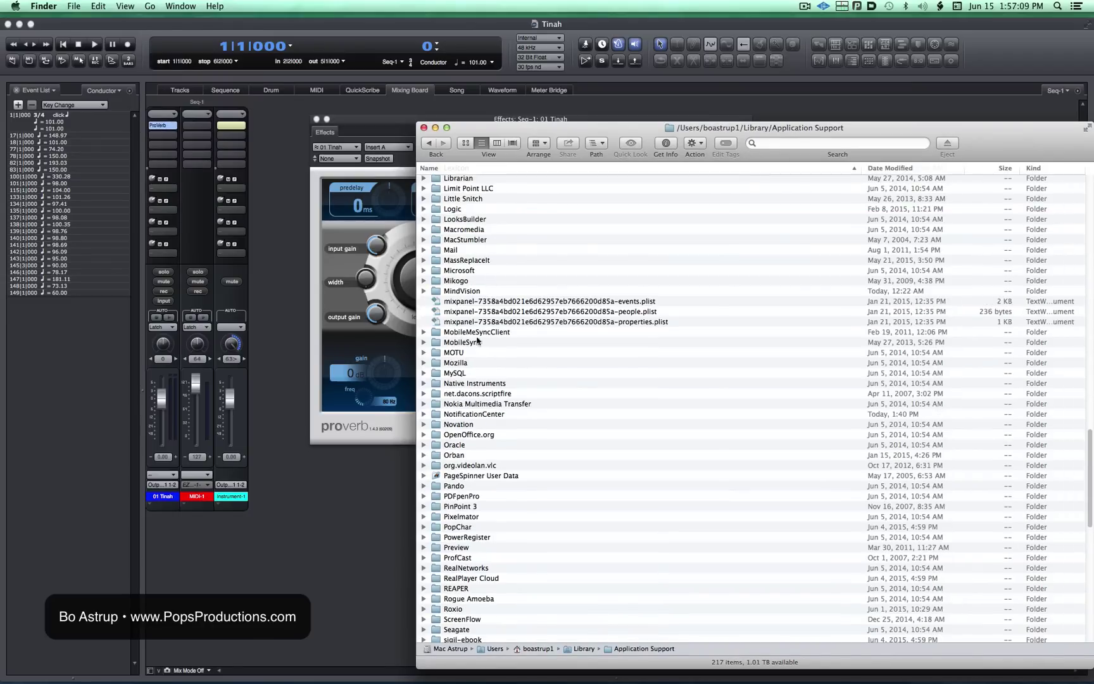
{"action": "double_click", "coordinate": [462, 353]}
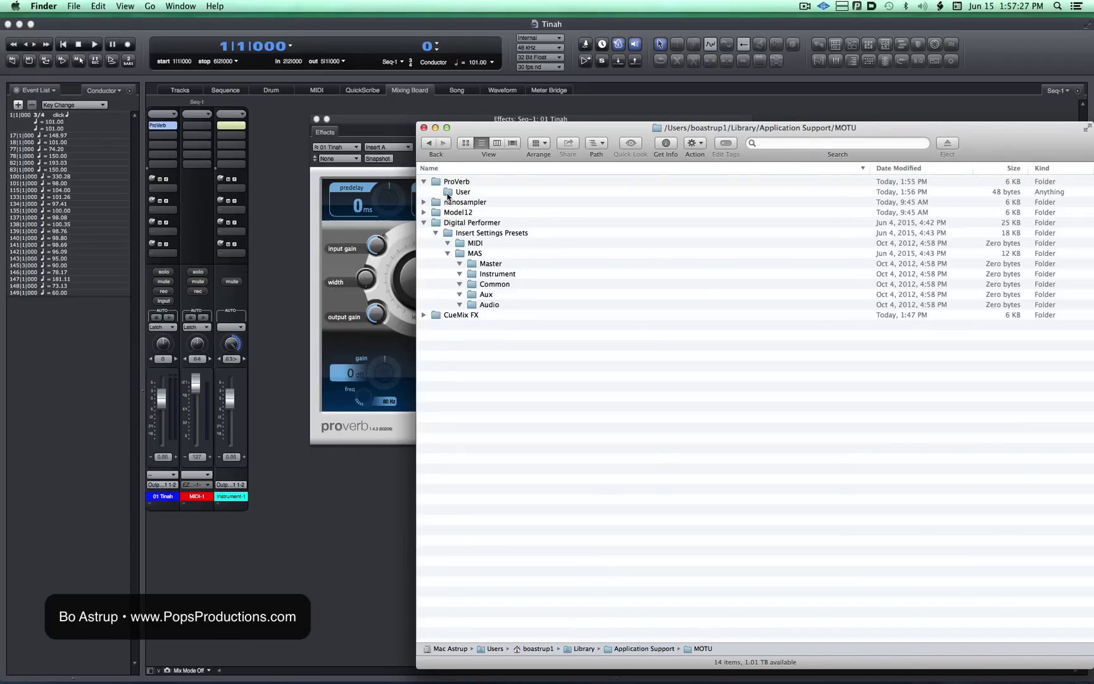
Check the Get Info panel of ProVerb's 48-byte User item, then dismiss it
{"action": "left_click", "coordinate": [448, 193]}
{"action": "key", "text": "super+i"}
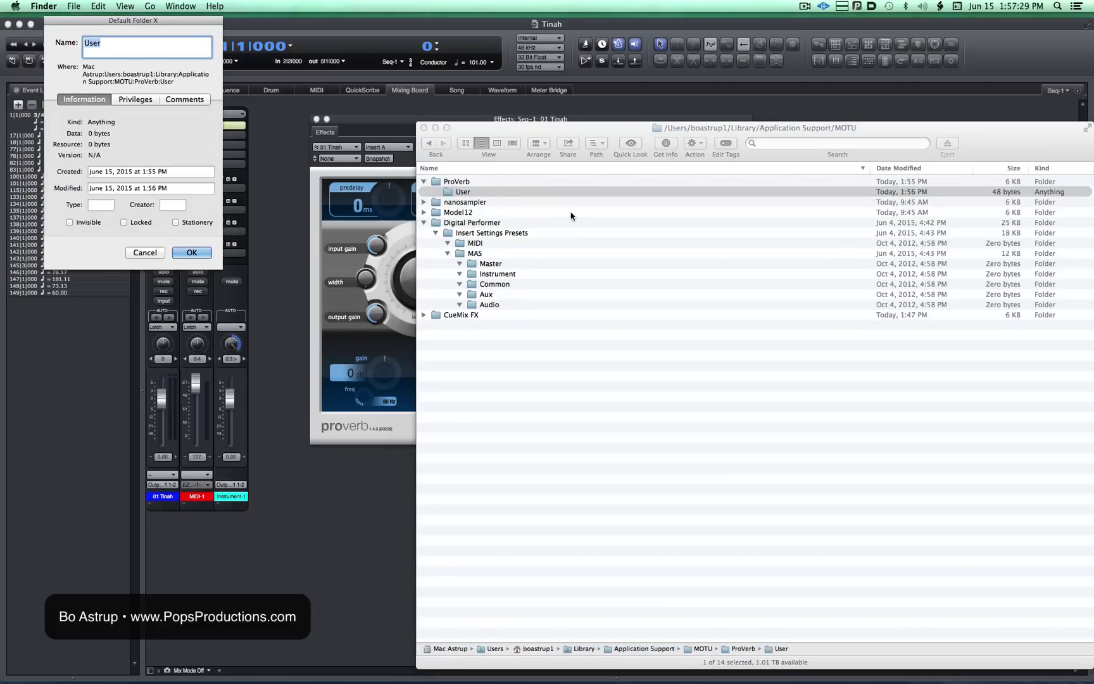
{"action": "left_click_drag", "start_coordinate": [104, 22], "coordinate": [685, 303]}
{"action": "left_click", "coordinate": [723, 535]}
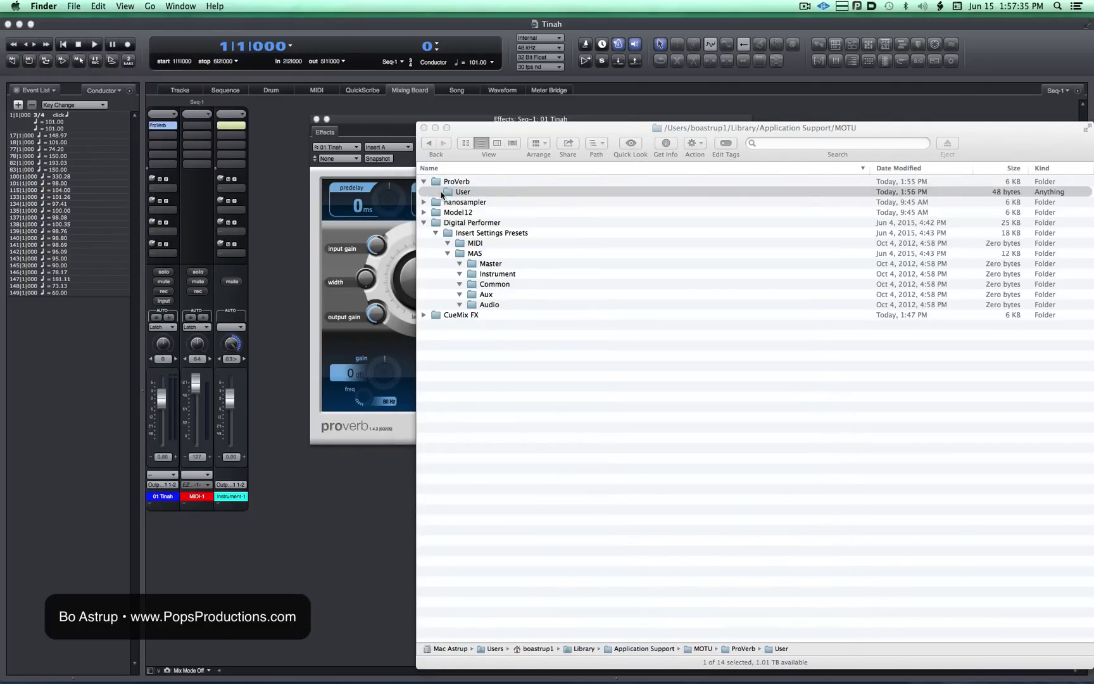
Show the contents of ProVerb's User package and open its Node.xml in TextWrangler
{"action": "right_click", "coordinate": [445, 193]}
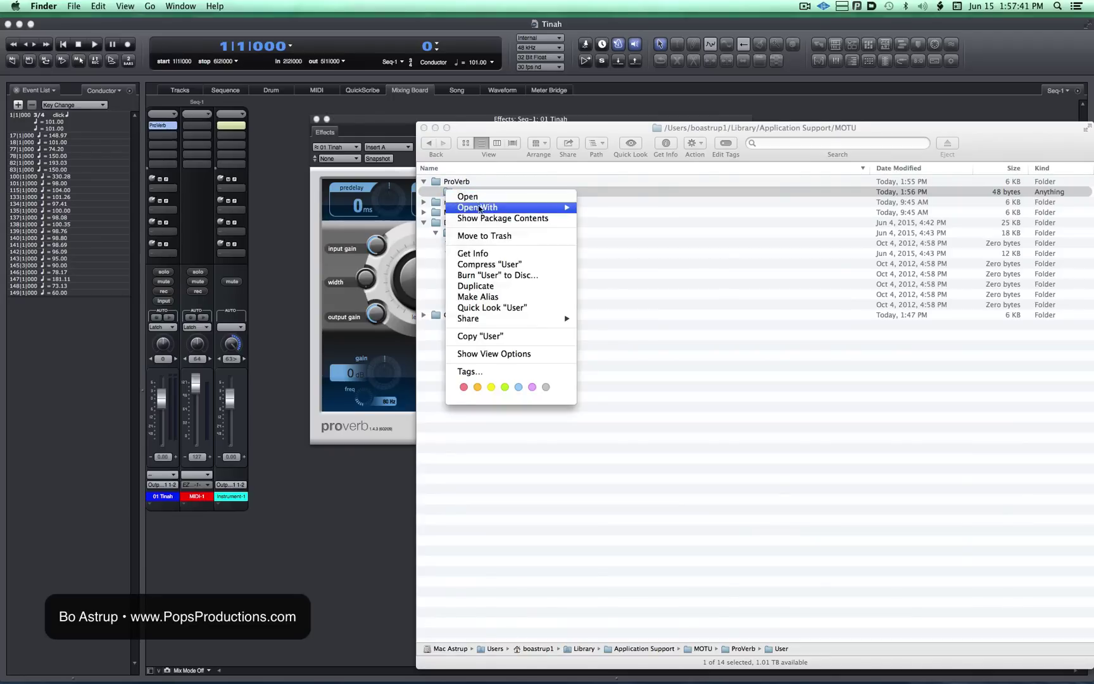
{"action": "left_click", "coordinate": [505, 219]}
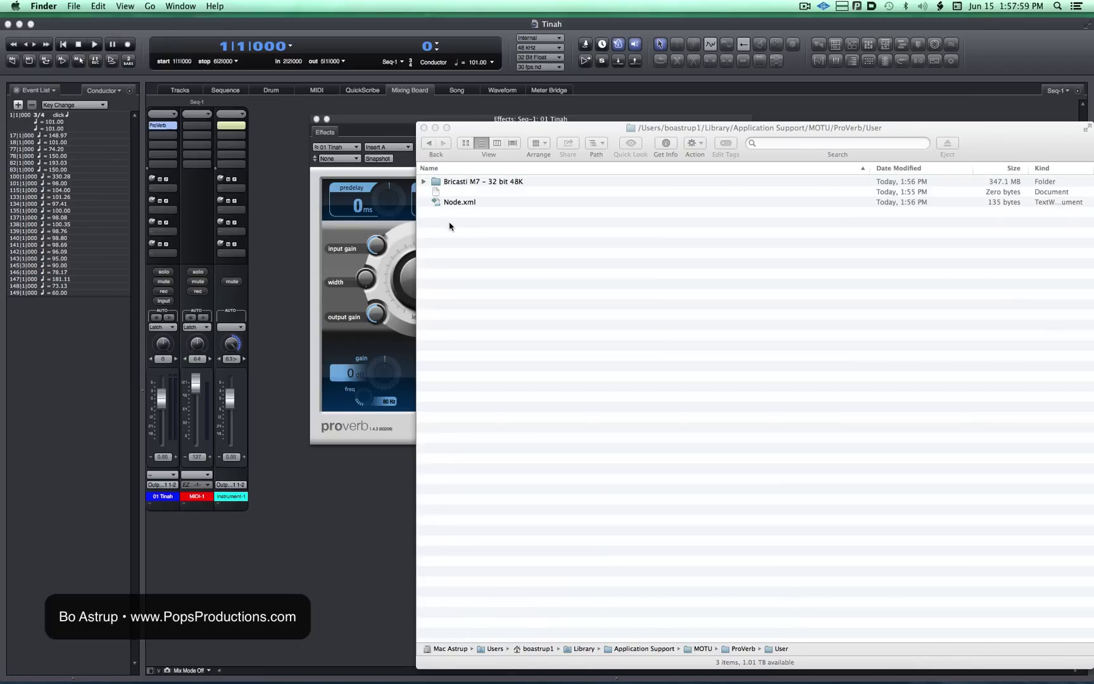
{"action": "left_click", "coordinate": [453, 203]}
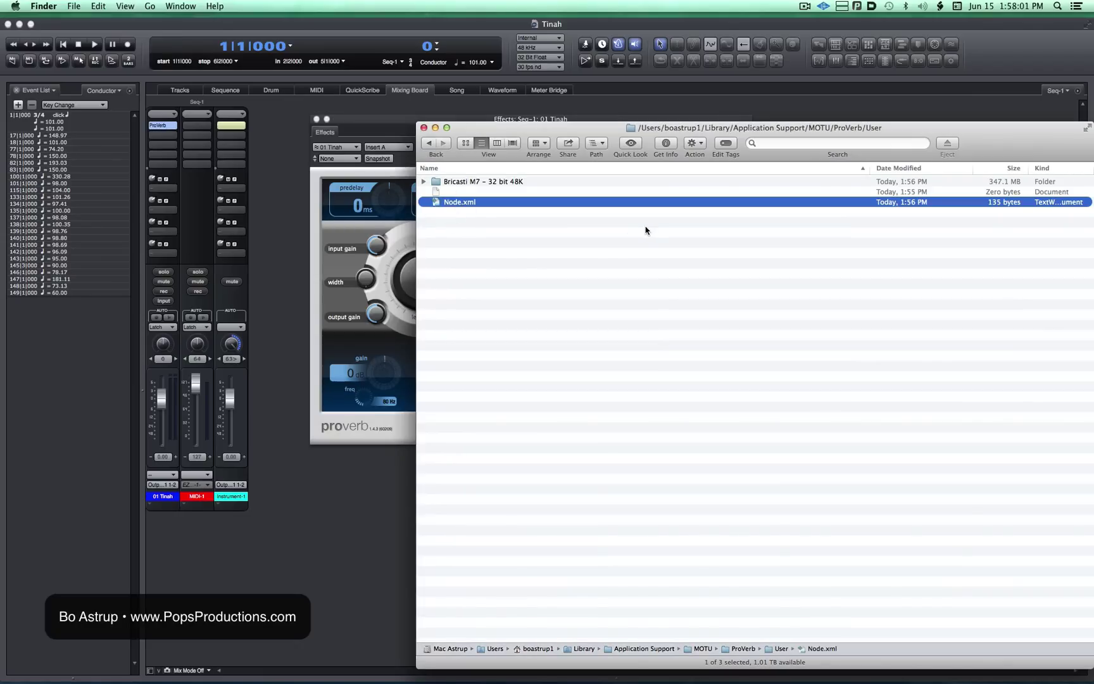
{"action": "key", "text": "super+o"}
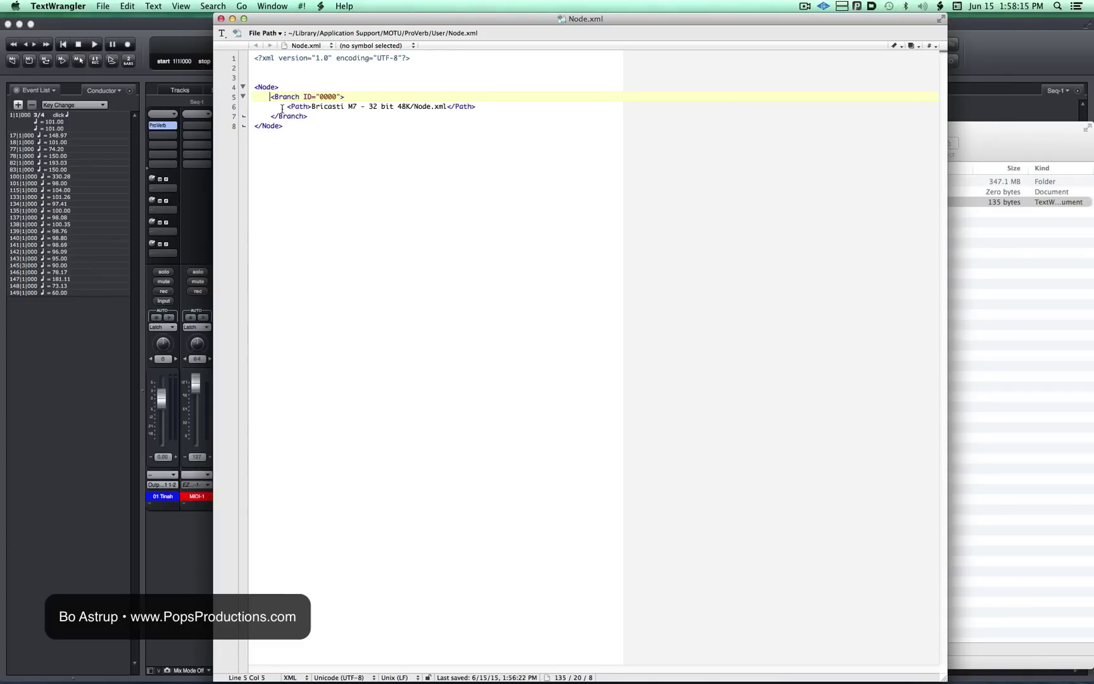
Inspect the Branch and Path pointing to Bricasti M7 – 32 bit 48K/Node.xml, then close Node.xml
{"action": "left_click_drag", "start_coordinate": [313, 106], "coordinate": [448, 106]}
{"action": "left_click", "coordinate": [257, 98]}
{"action": "left_click_drag", "start_coordinate": [271, 98], "coordinate": [336, 94]}
{"action": "left_click", "coordinate": [333, 194]}
{"action": "left_click_drag", "start_coordinate": [309, 117], "coordinate": [272, 98]}
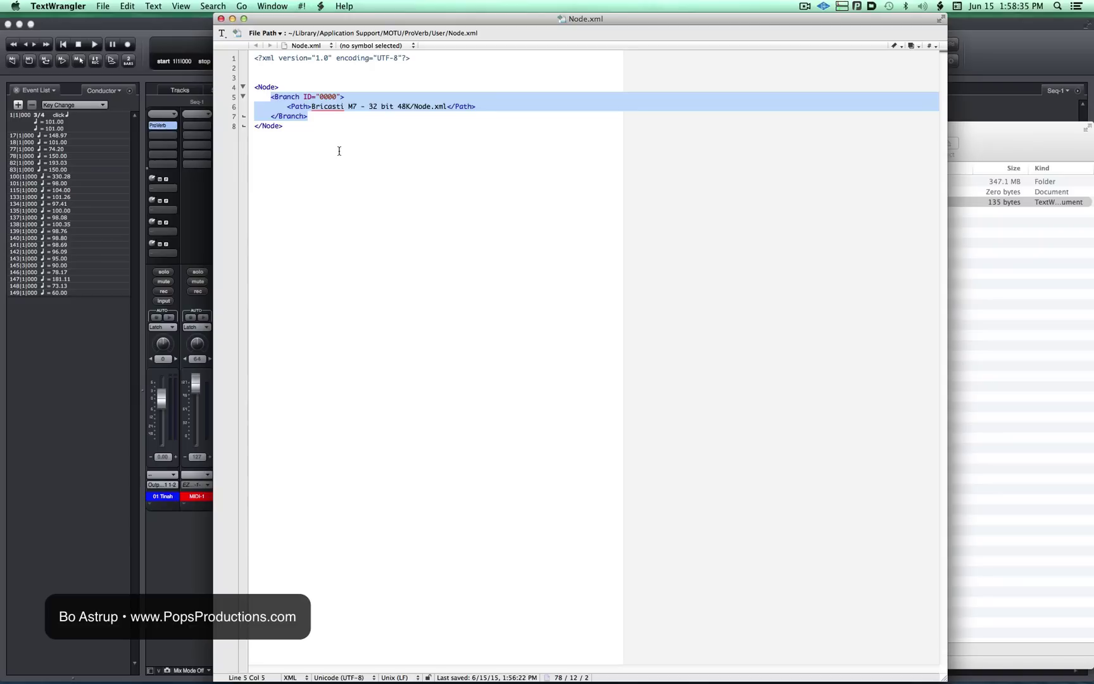
{"action": "left_click", "coordinate": [221, 18]}
{"action": "left_click", "coordinate": [539, 296]}
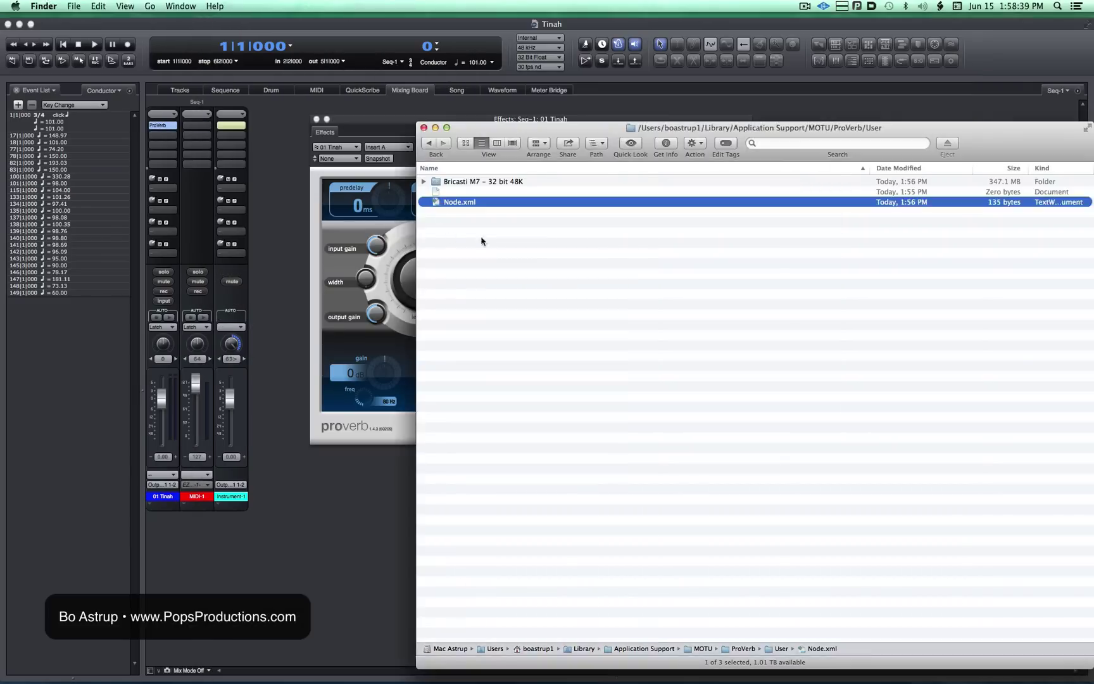
Expand the Bricasti M7 – 32 bit 48K folder to show its six category folders and Node.xml
{"action": "left_click", "coordinate": [440, 184]}
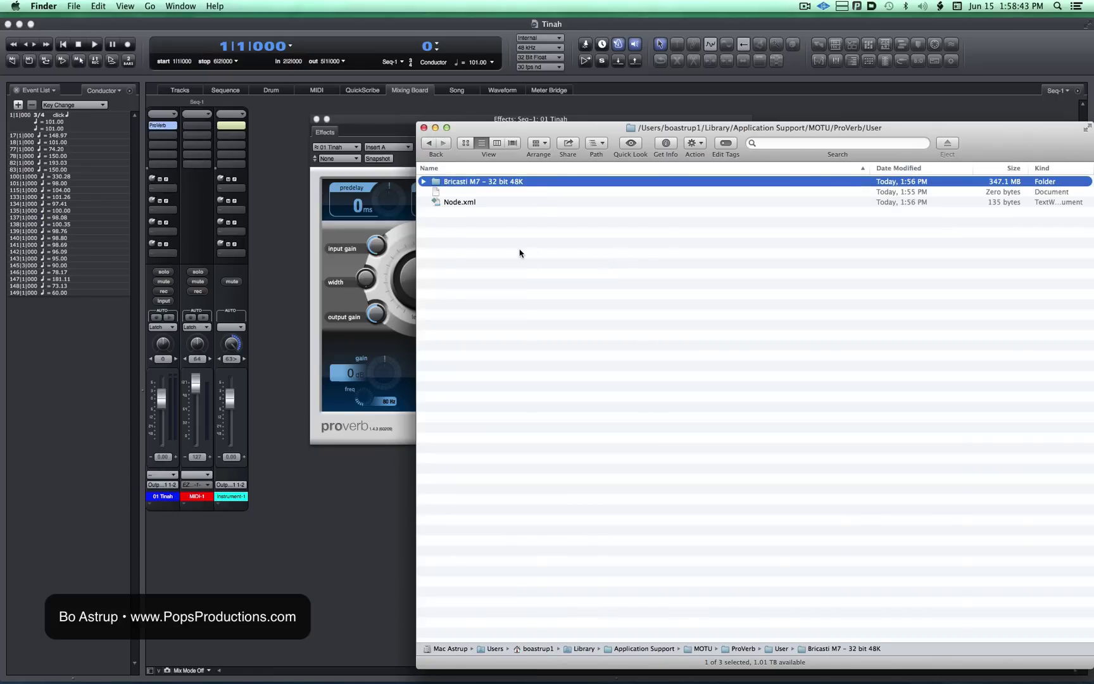
{"action": "left_click", "coordinate": [422, 183]}
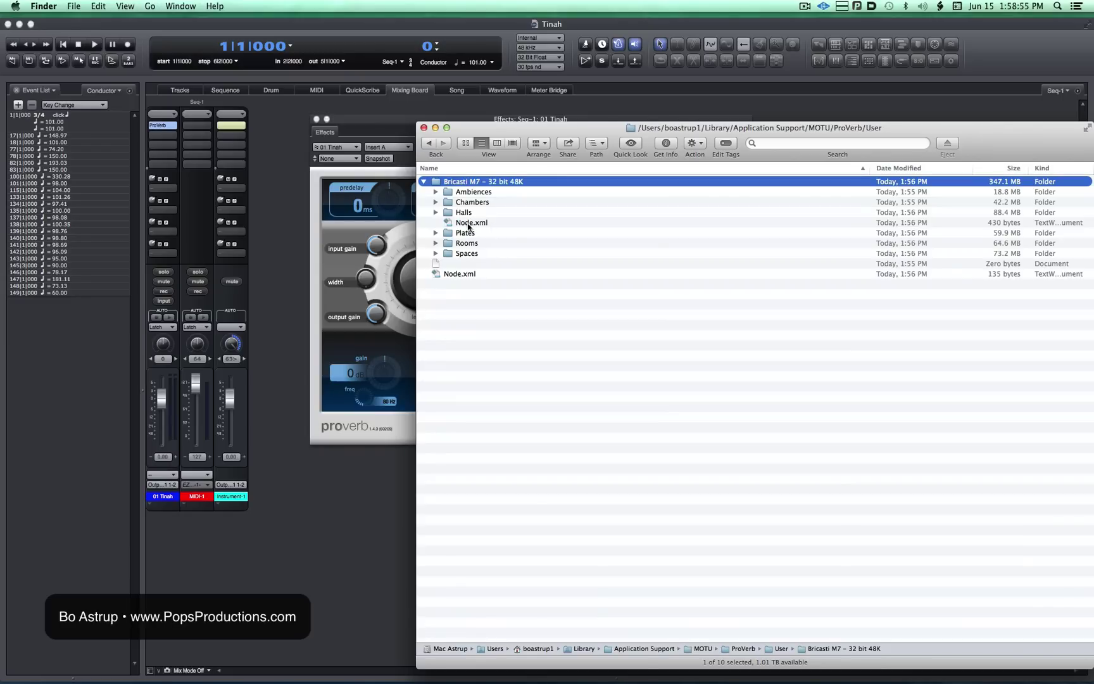
Open the Bricasti folder's Node.xml, check its Ambiences through Spaces paths, and close it
{"action": "double_click", "coordinate": [461, 224]}
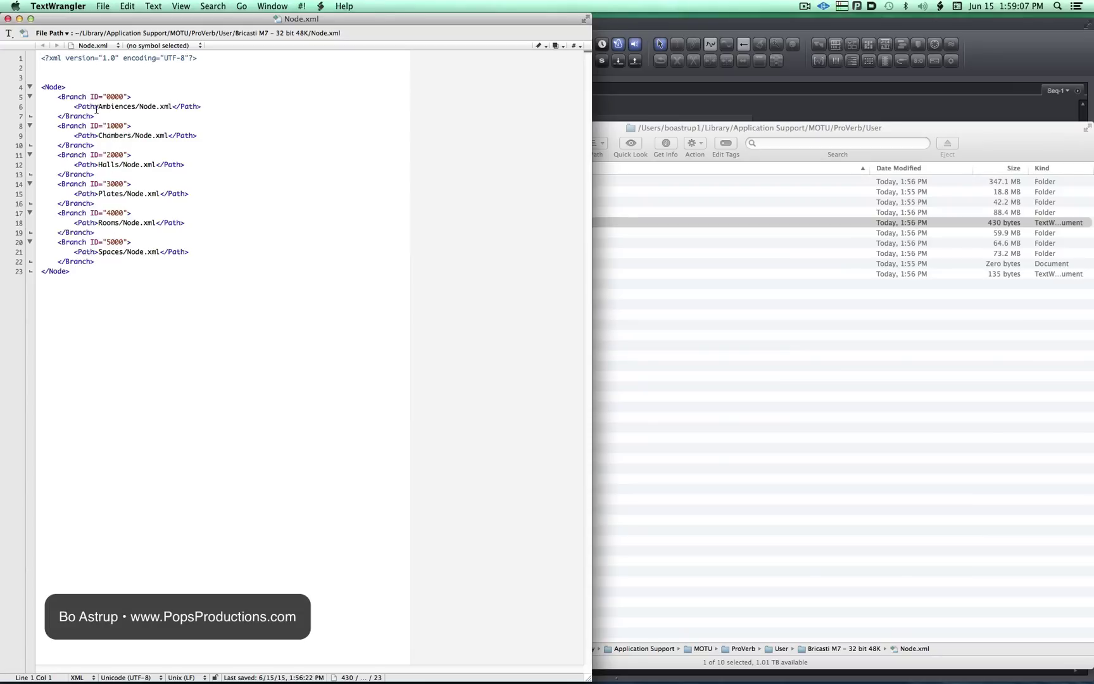
{"action": "left_click_drag", "start_coordinate": [98, 107], "coordinate": [129, 105]}
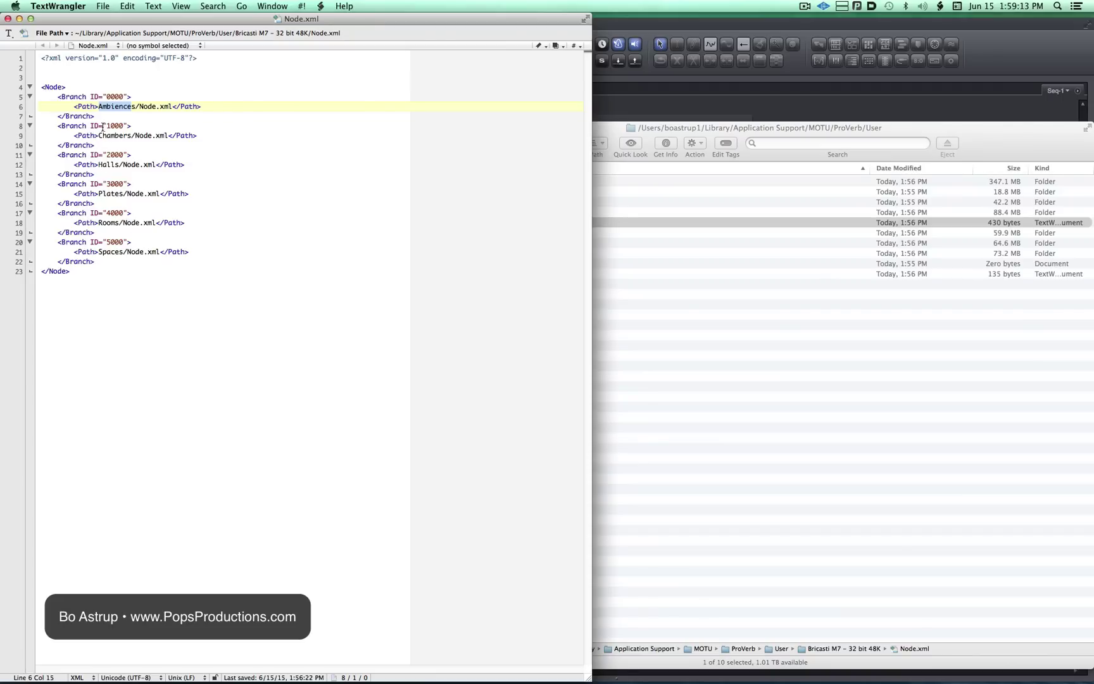
{"action": "left_click", "coordinate": [8, 19]}
{"action": "left_click", "coordinate": [537, 290]}
Collapse the Bricasti M7 folder and close the MOTU Finder window
{"action": "left_click", "coordinate": [423, 182]}
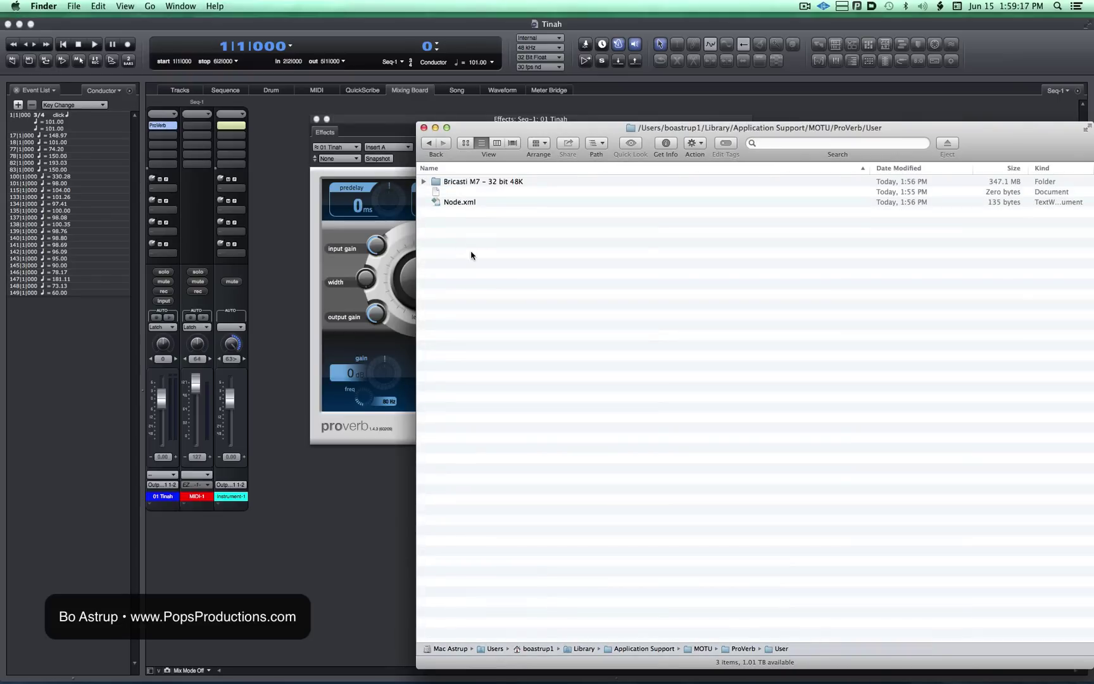
{"action": "left_click", "coordinate": [429, 144]}
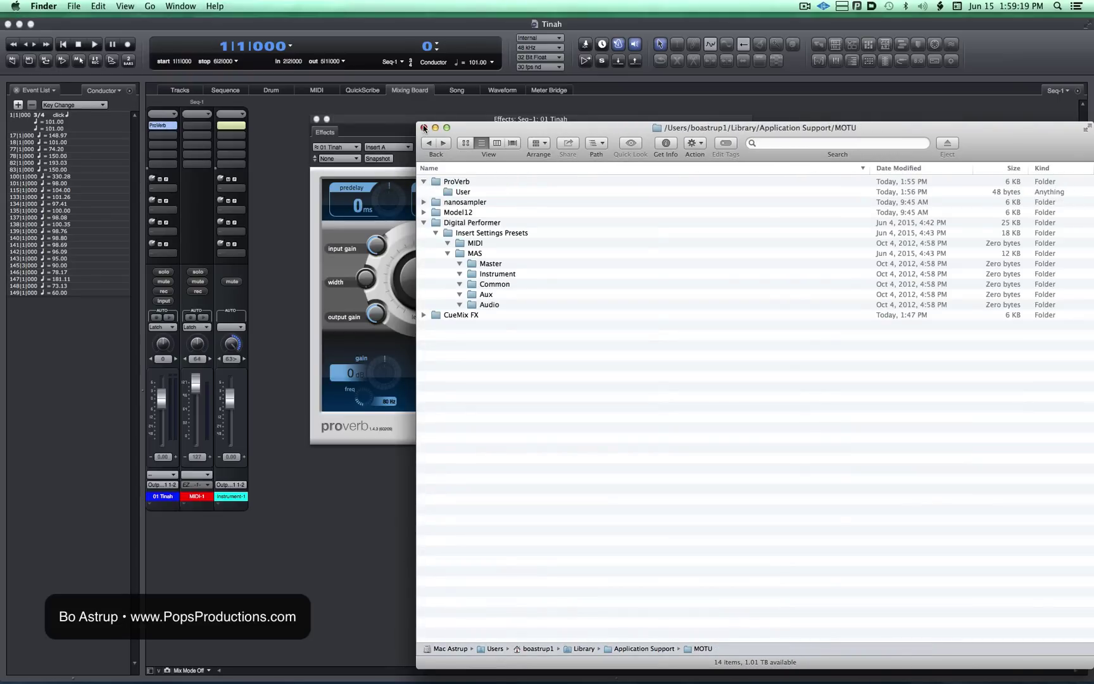
{"action": "left_click", "coordinate": [423, 128]}
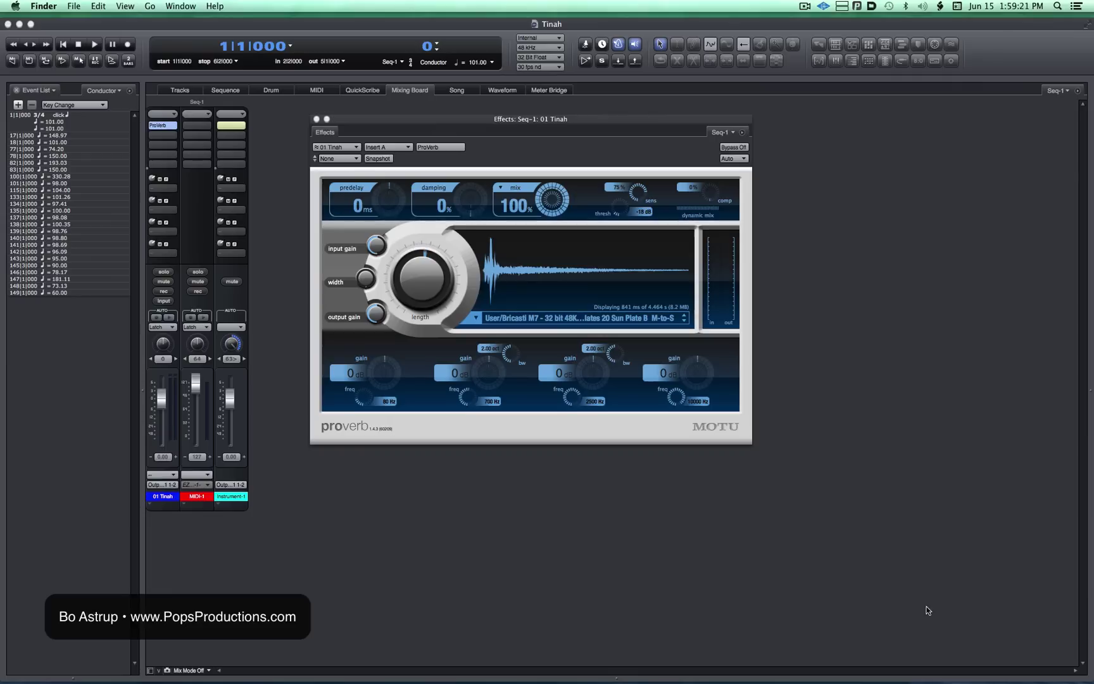
Open Downloads > Impulse Responses – 2 and collapse the PCM 70 Ver 2 and PCM 90 folders
{"action": "right_click", "coordinate": [1056, 674]}
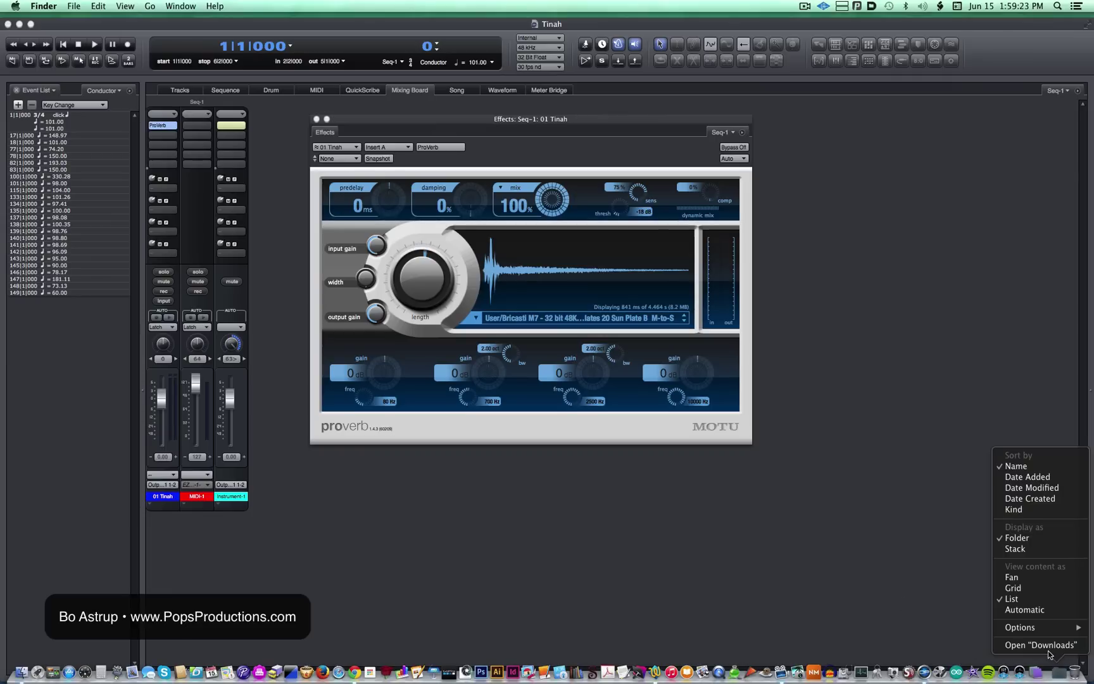
{"action": "left_click", "coordinate": [985, 558]}
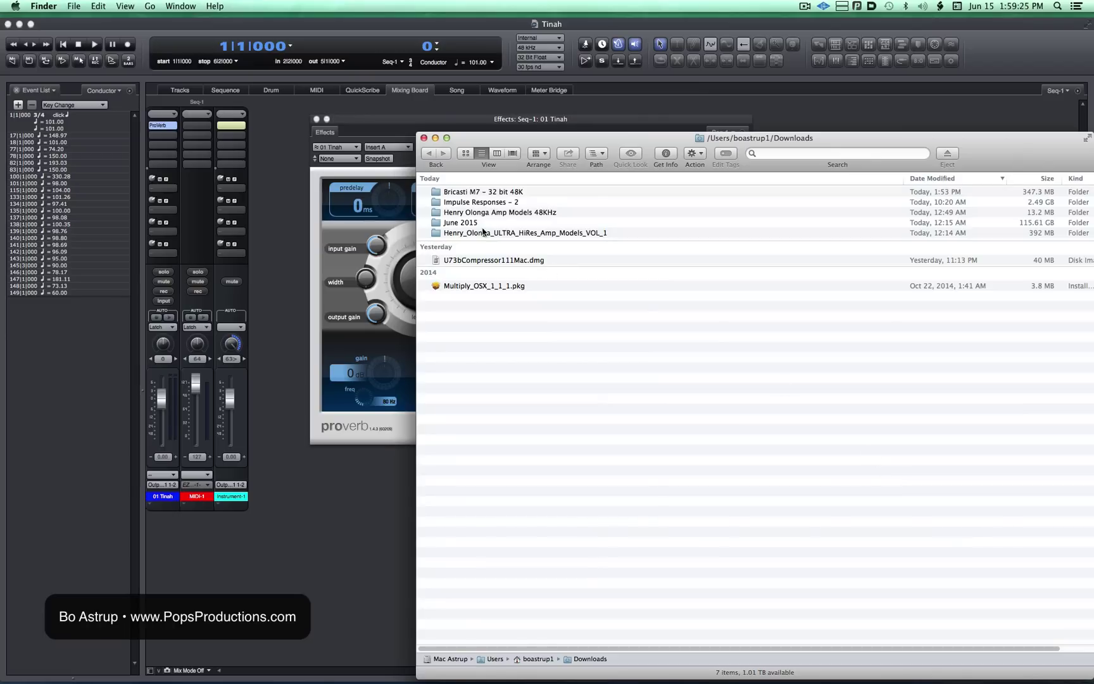
{"action": "left_click", "coordinate": [473, 203]}
{"action": "double_click", "coordinate": [473, 203]}
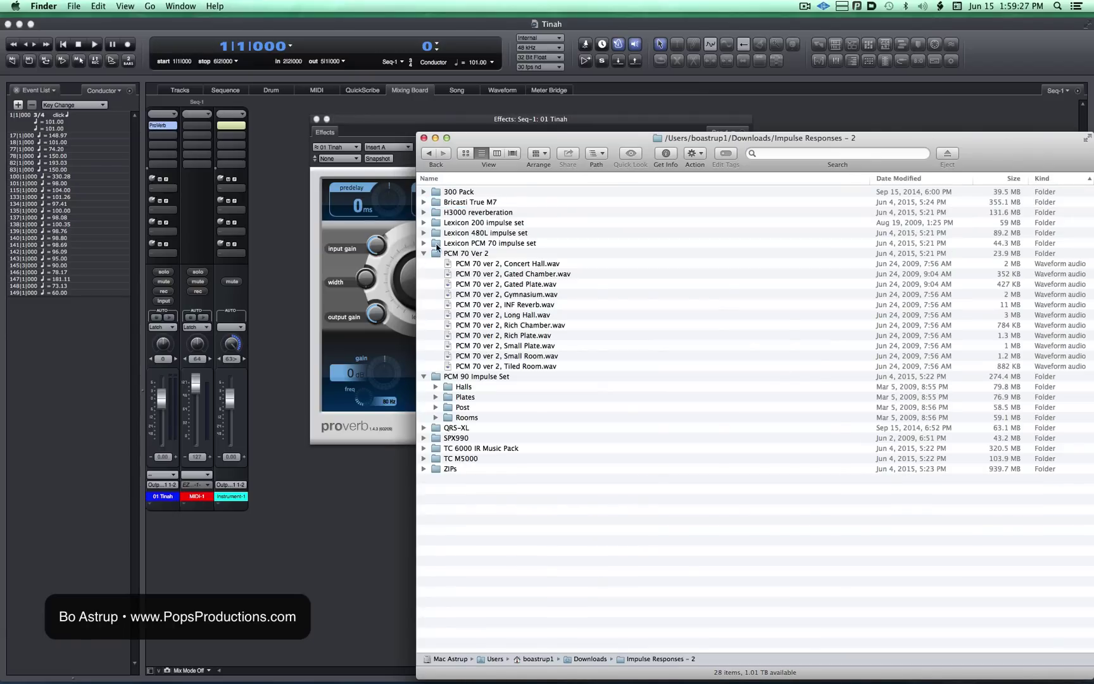
{"action": "left_click", "coordinate": [423, 253]}
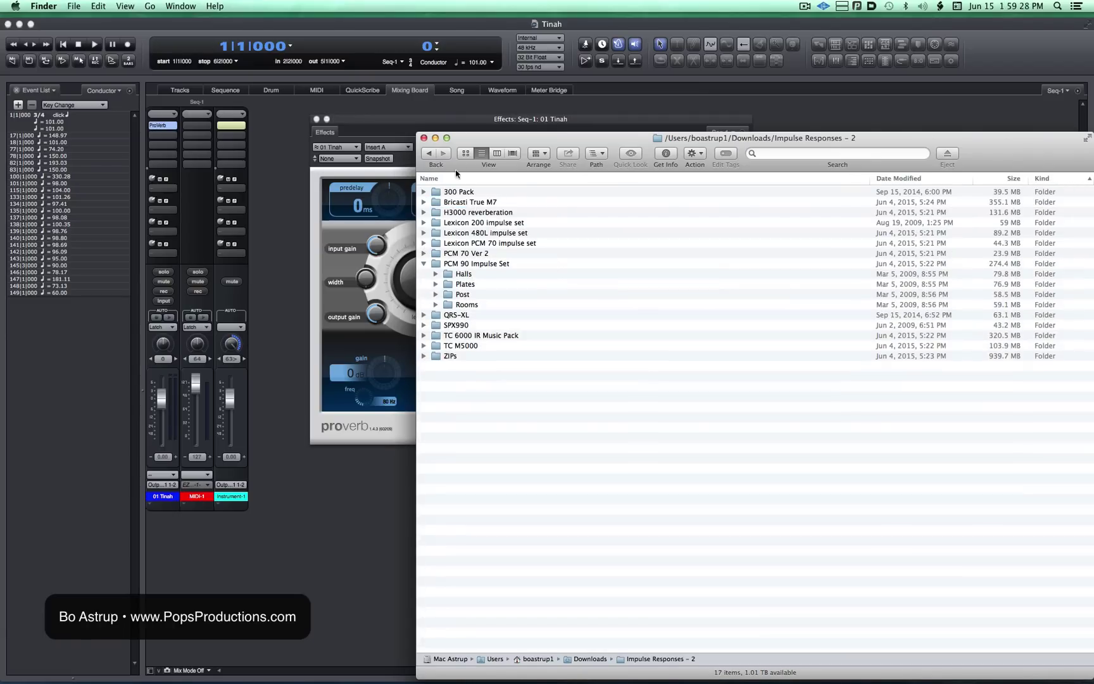
{"action": "left_click", "coordinate": [423, 264]}
Move the Finder window right beside ProVerb and peek inside Bricasti True M7
{"action": "left_click_drag", "start_coordinate": [474, 145], "coordinate": [676, 135]}
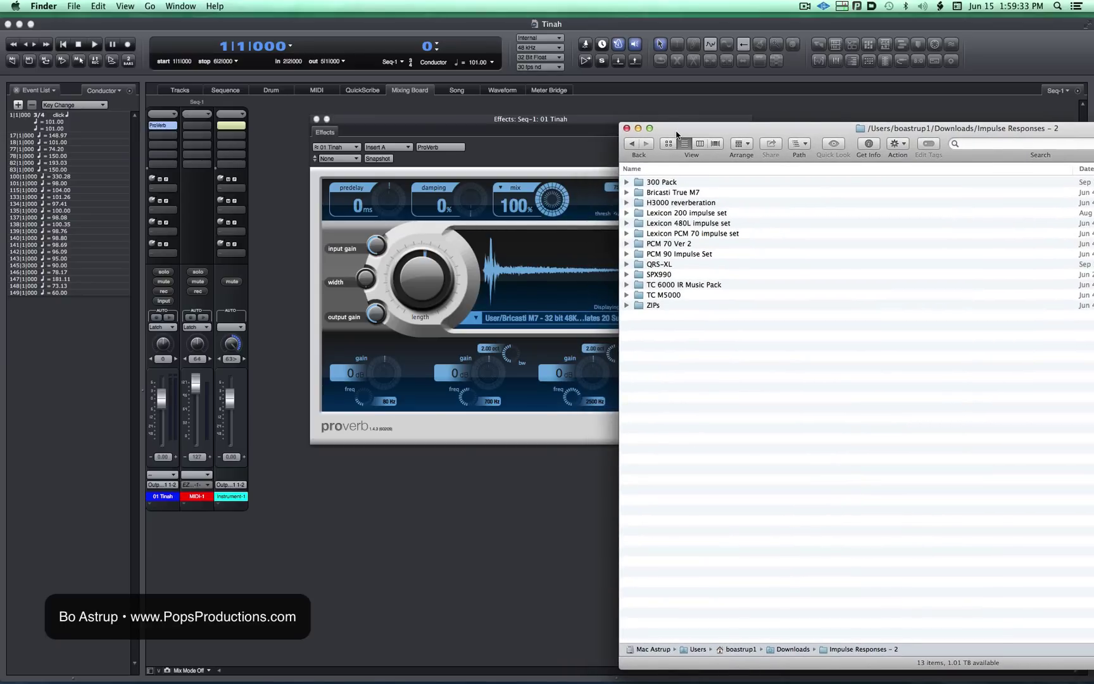
{"action": "left_click_drag", "start_coordinate": [676, 134], "coordinate": [674, 134]}
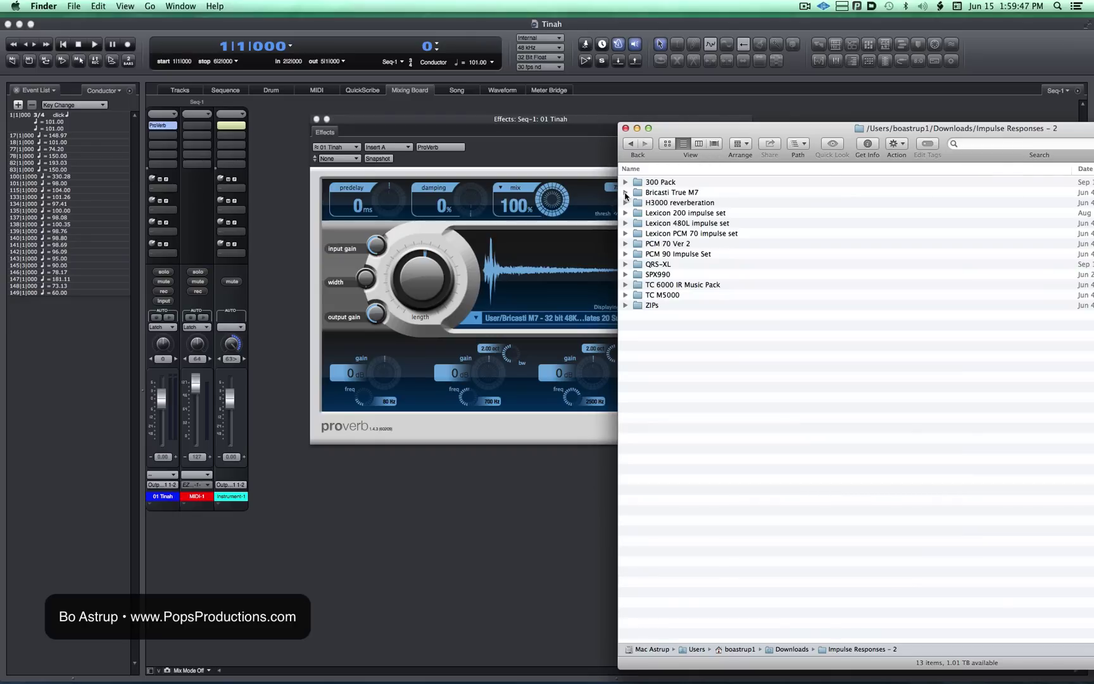
{"action": "left_click", "coordinate": [626, 192]}
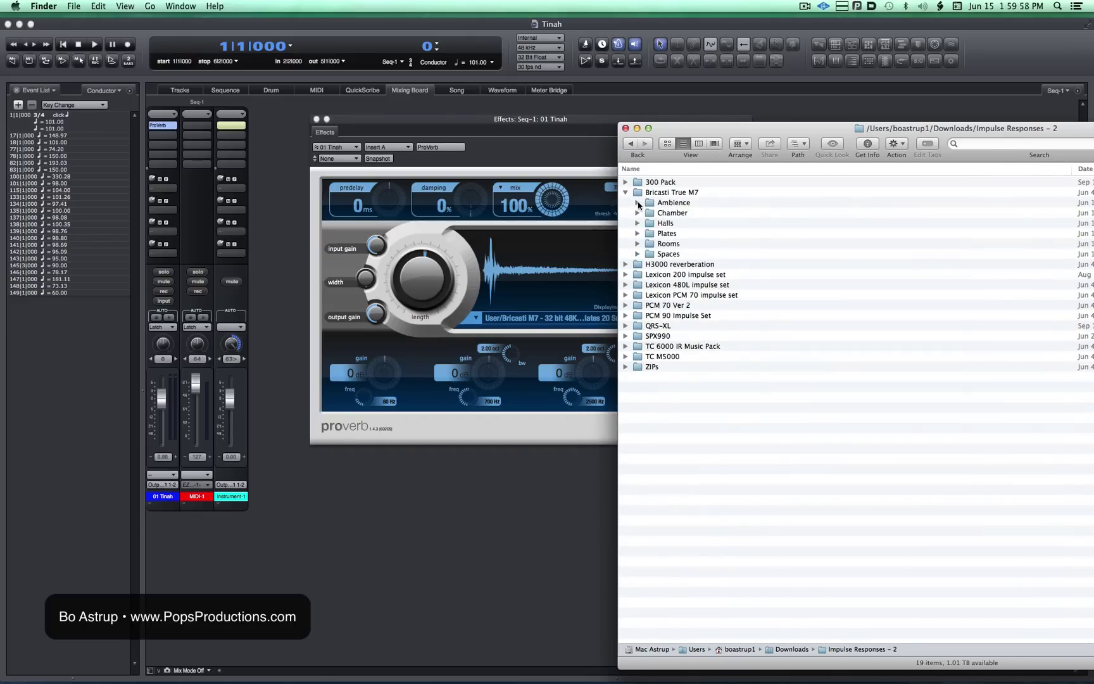
{"action": "left_click", "coordinate": [626, 192]}
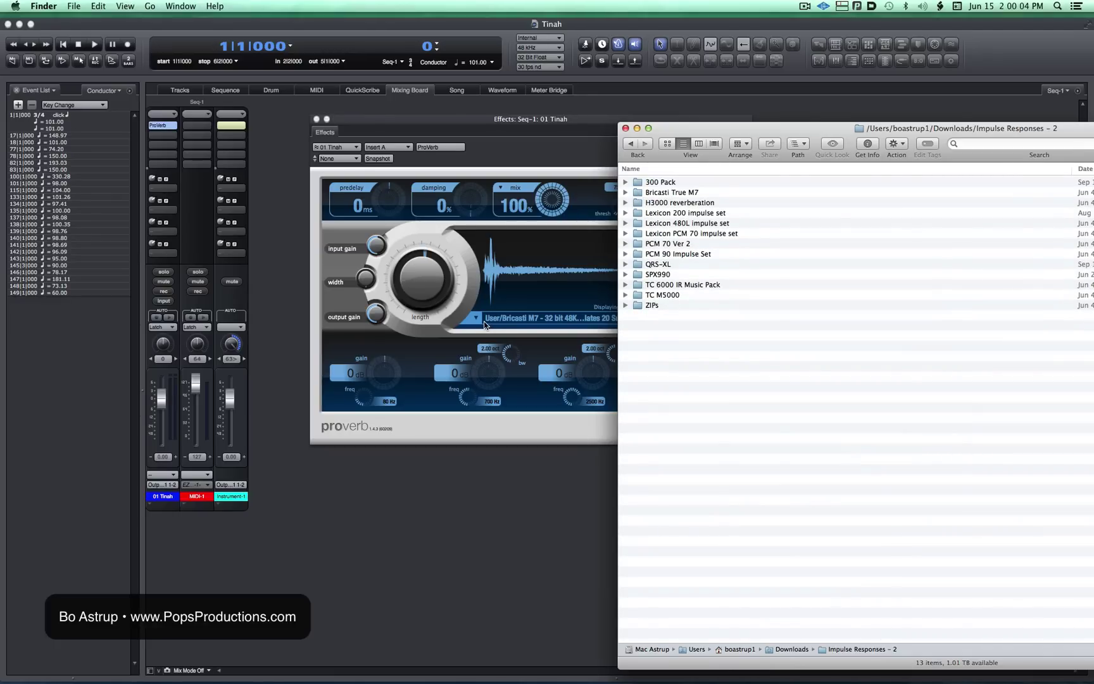
Import the Bricasti True M7 folder into ProVerb, installing it under User/Bricasti True M7
{"action": "left_click_drag", "start_coordinate": [637, 195], "coordinate": [495, 319]}
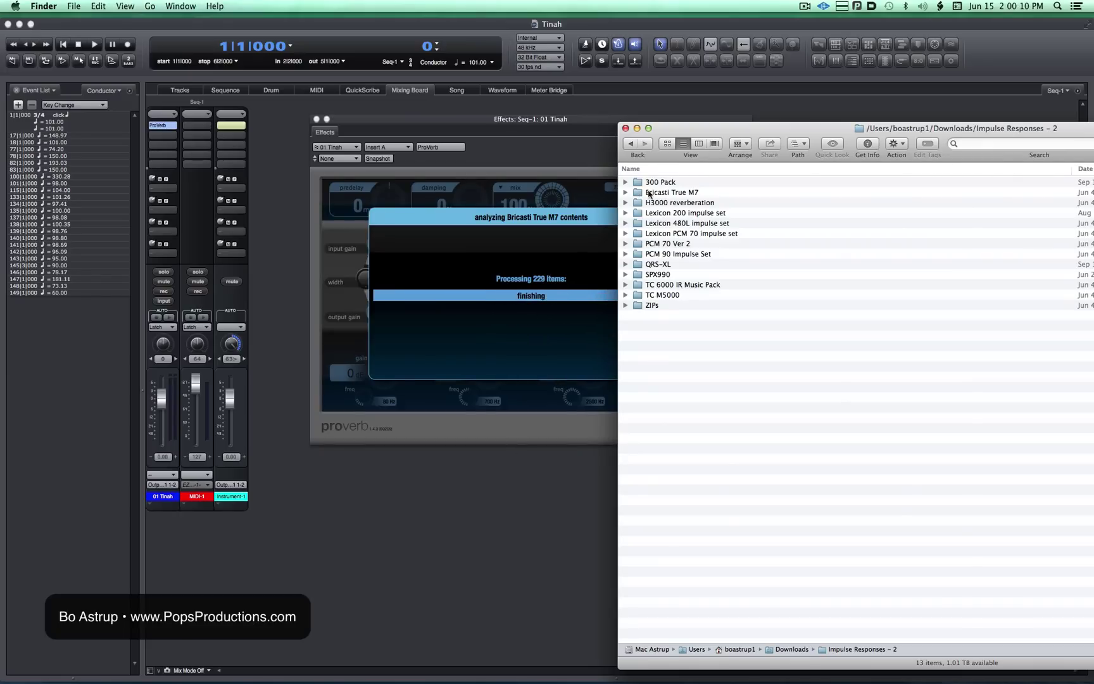
{"action": "left_click", "coordinate": [532, 531]}
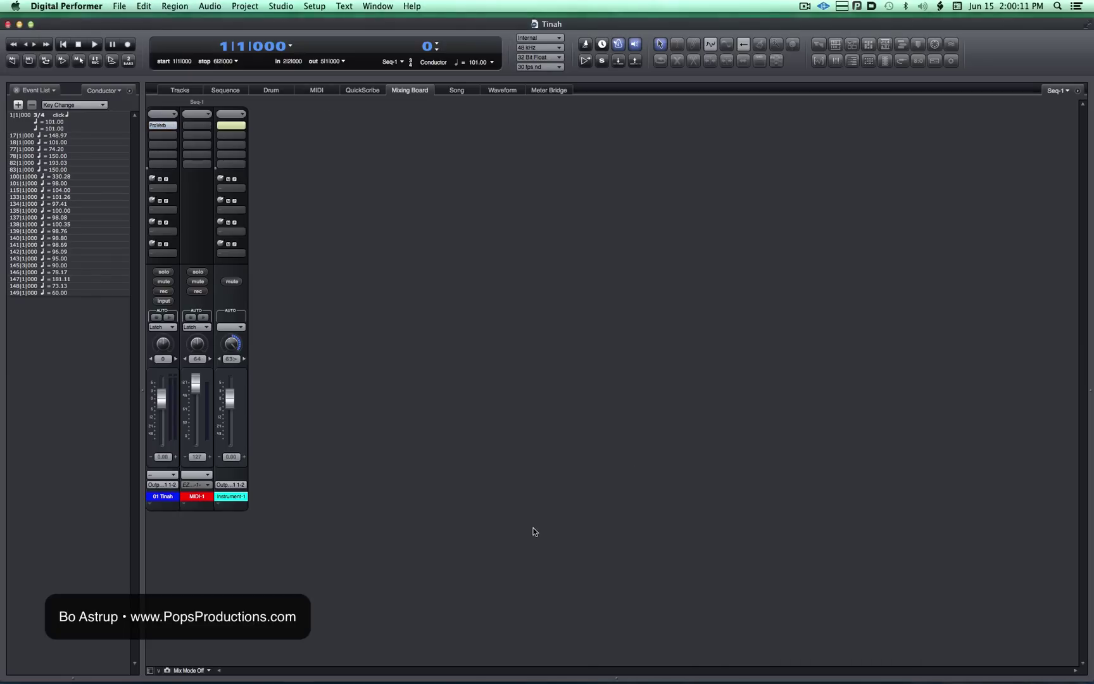
{"action": "left_click", "coordinate": [171, 125]}
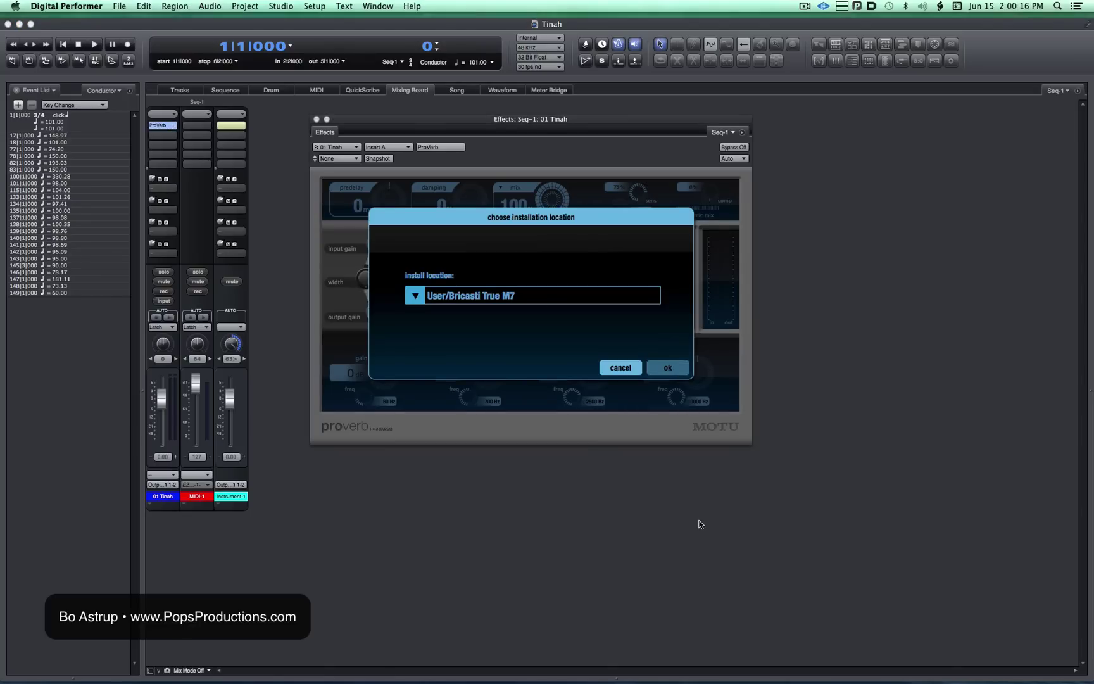
{"action": "left_click", "coordinate": [667, 367]}
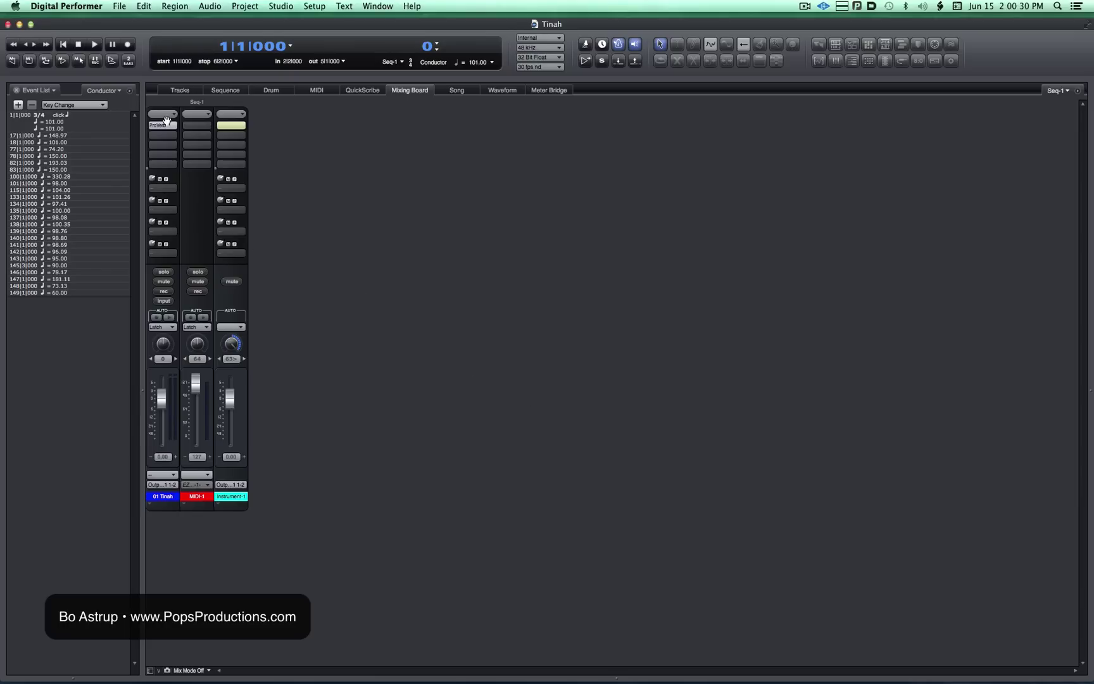
Check ProVerb's preset list shows the Bricasti True M7 categories under User
{"action": "left_click", "coordinate": [163, 125]}
{"action": "left_click", "coordinate": [468, 307]}
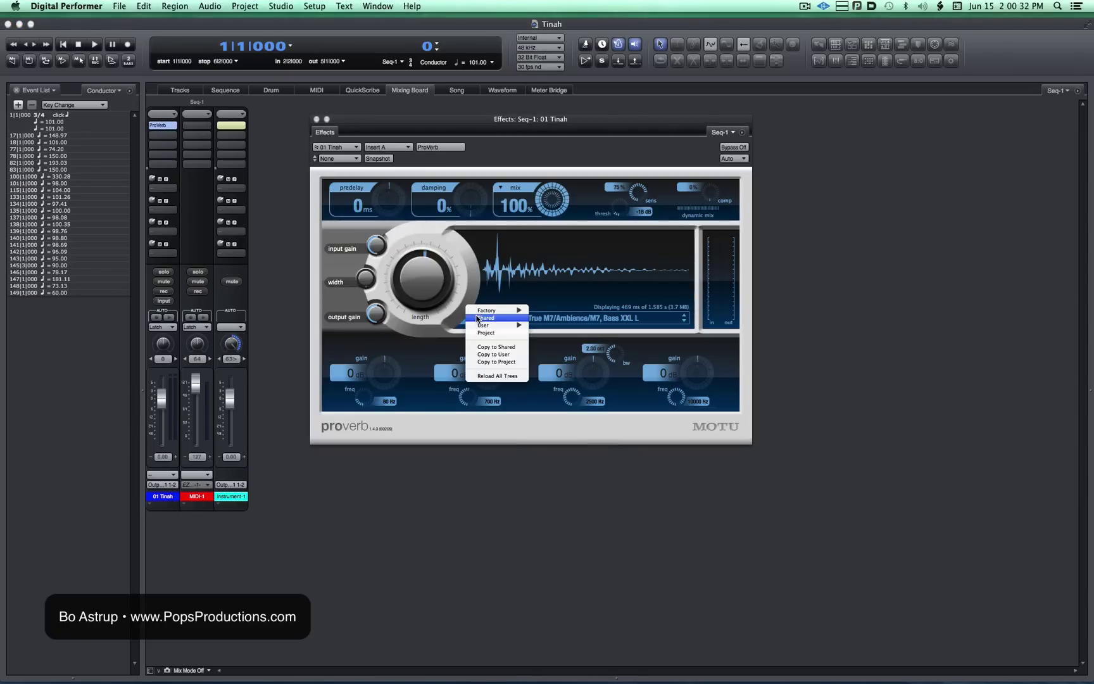
{"action": "mouse_move", "coordinate": [477, 326]}
{"action": "mouse_move", "coordinate": [569, 335]}
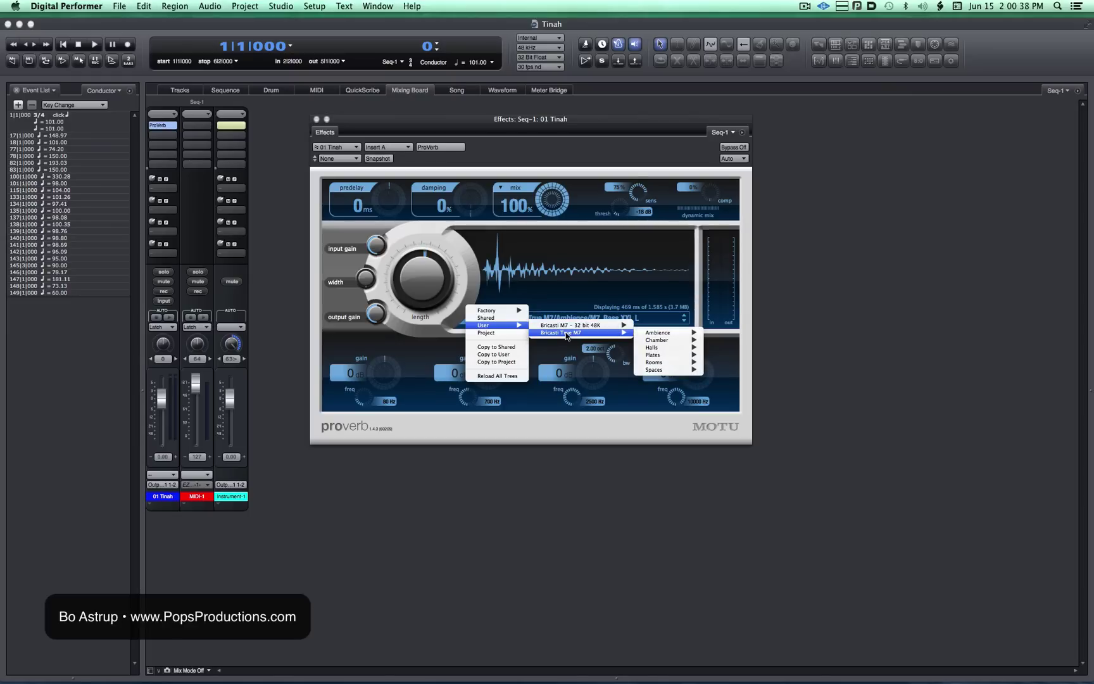
{"action": "left_click", "coordinate": [900, 226]}
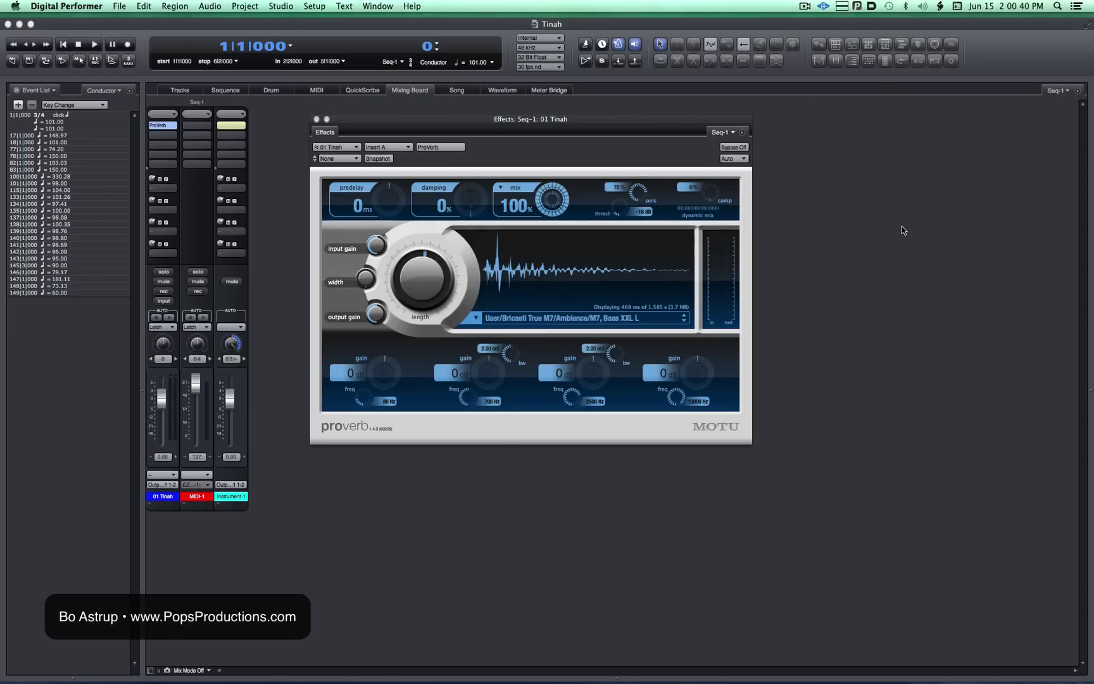
Navigate to Library > Application Support > MOTU and show the contents of ProVerb's User package
{"action": "key", "text": "super+Tab"}
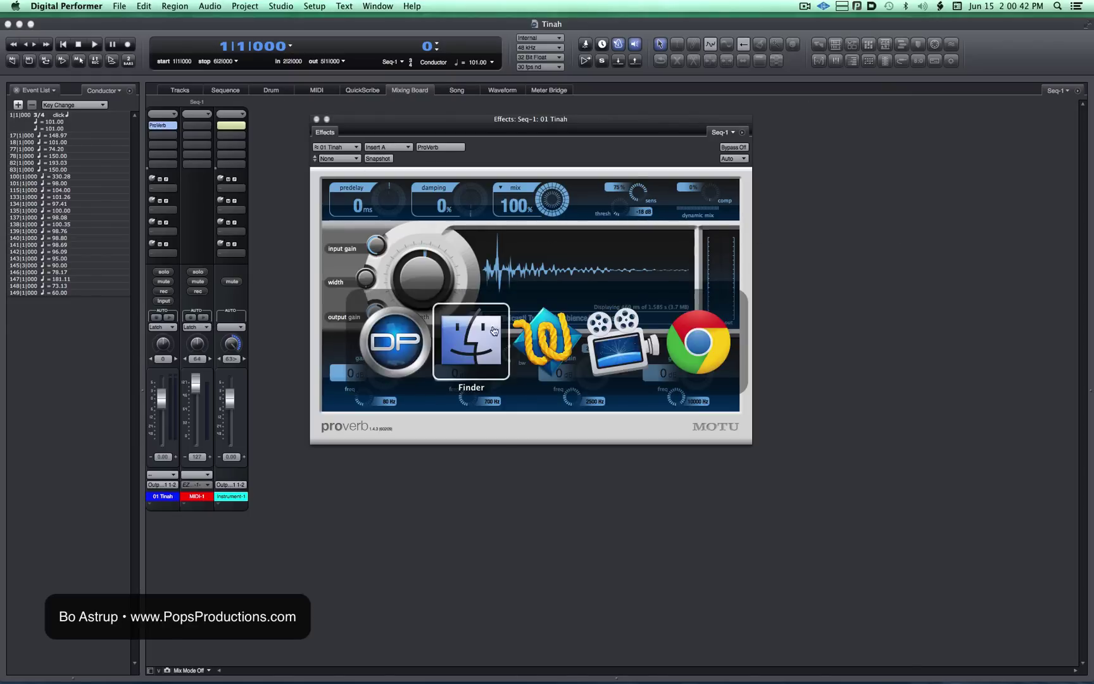
{"action": "left_click", "coordinate": [150, 6]}
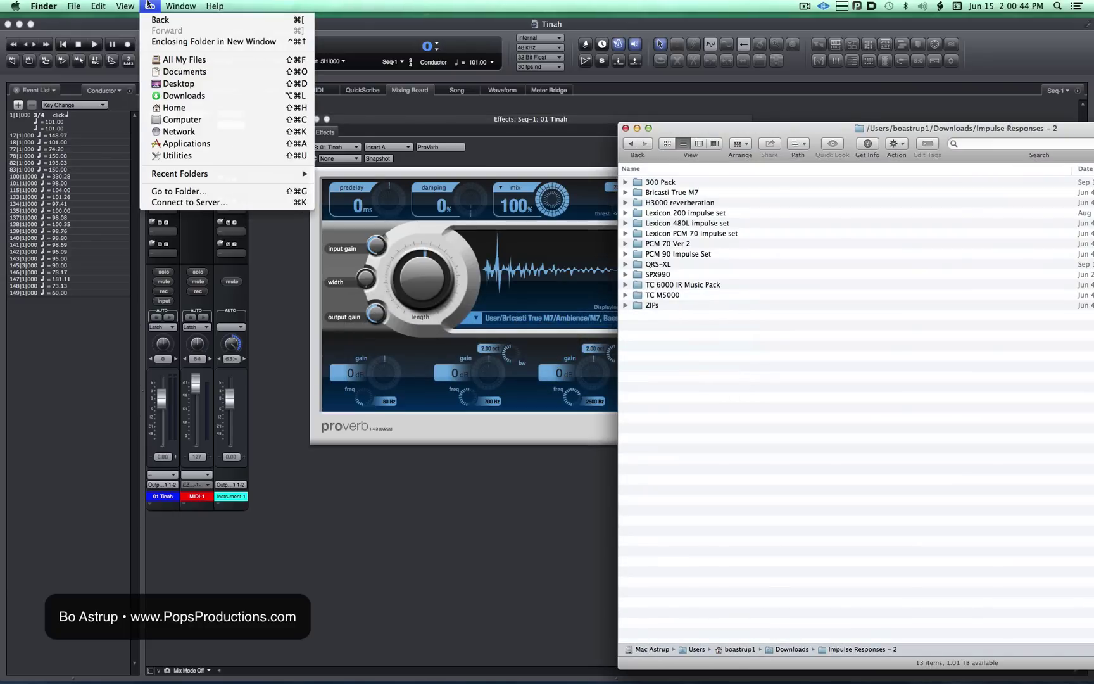
{"action": "key", "text": "alt"}
{"action": "left_click", "coordinate": [175, 119]}
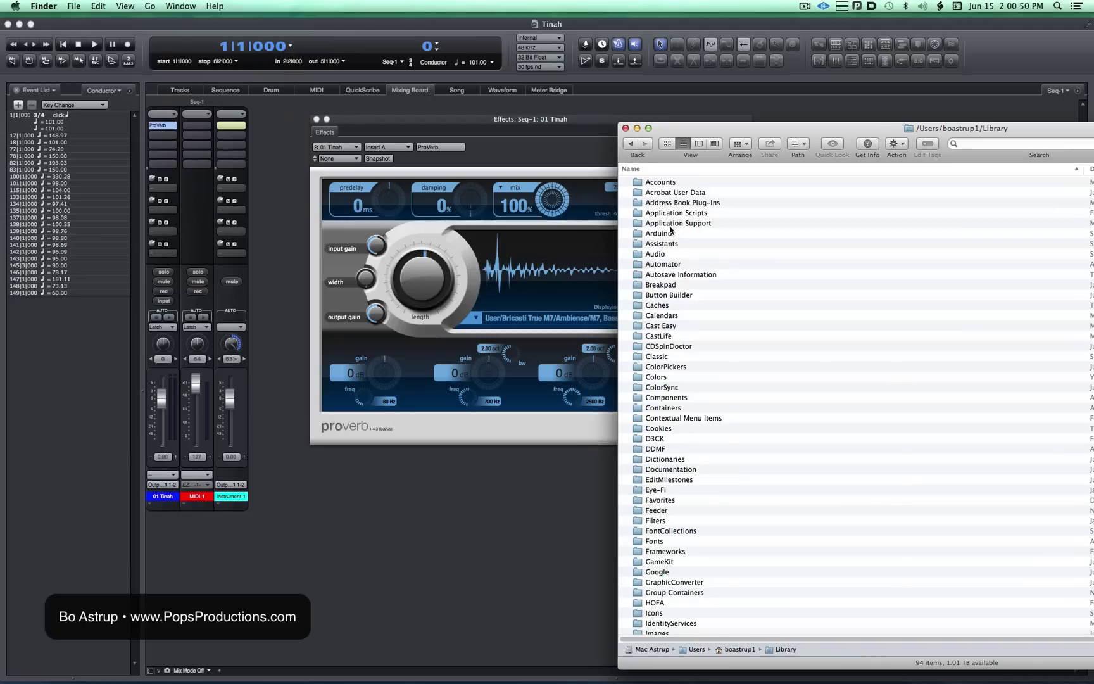
{"action": "double_click", "coordinate": [677, 223]}
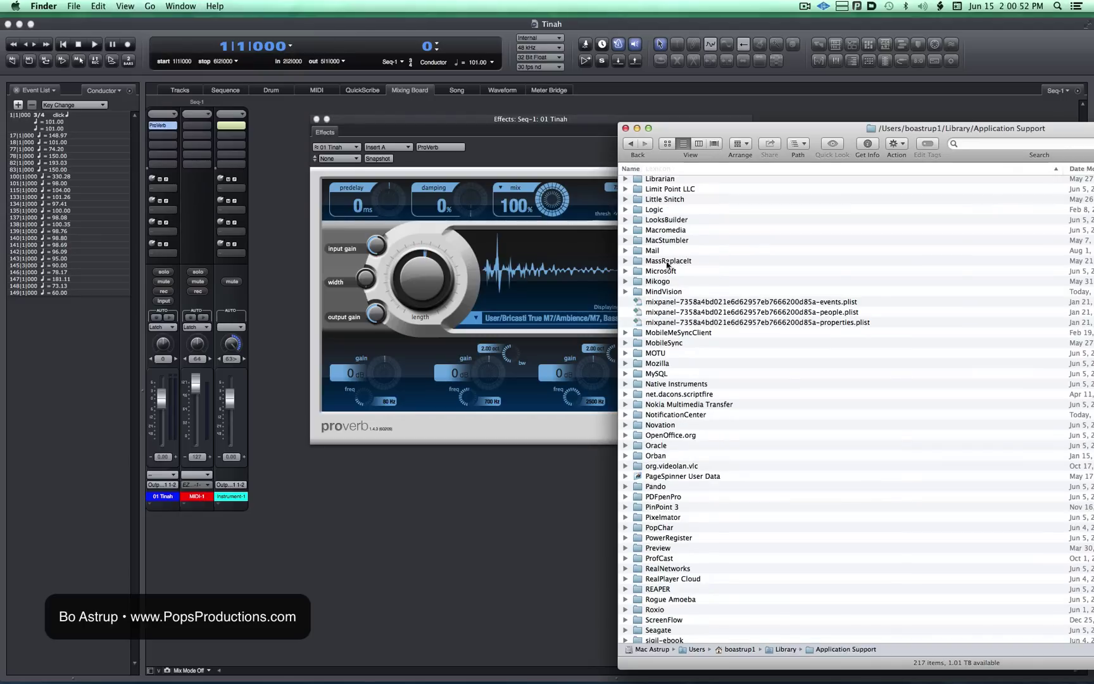
{"action": "left_click", "coordinate": [660, 353]}
{"action": "double_click", "coordinate": [660, 354]}
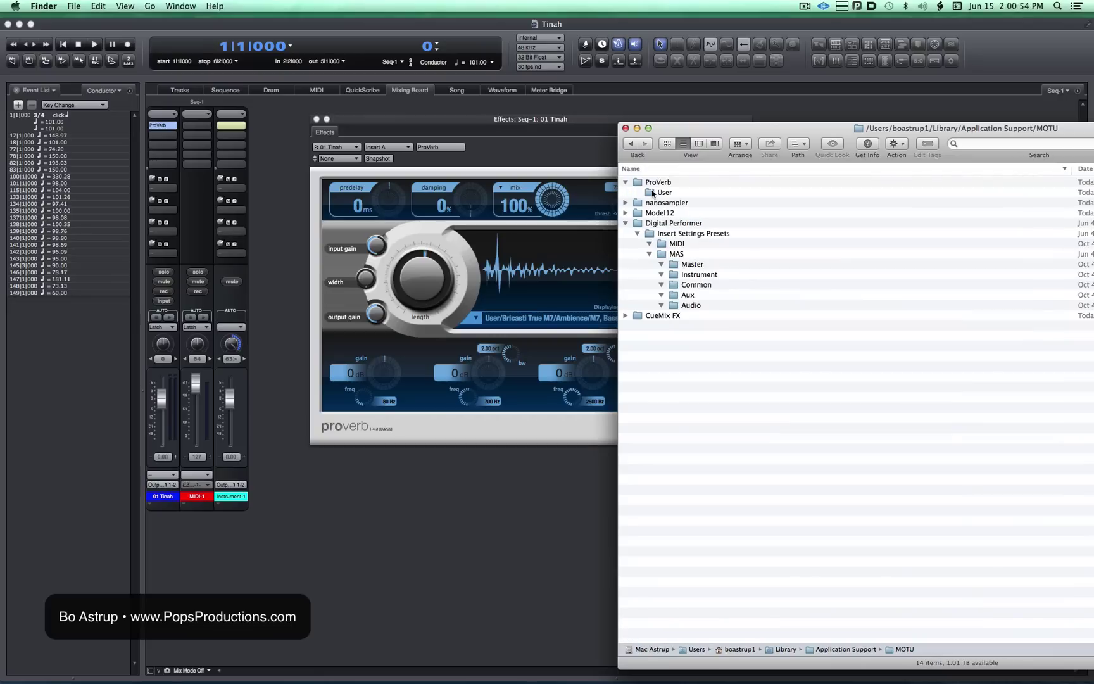
{"action": "right_click", "coordinate": [652, 193]}
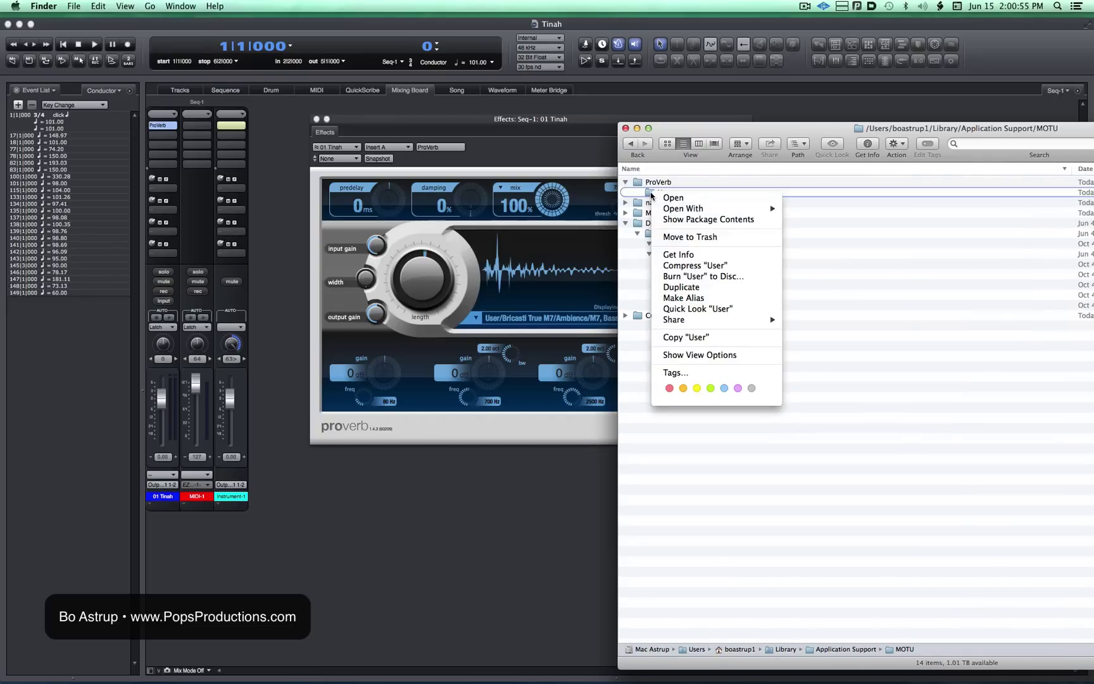
{"action": "left_click", "coordinate": [672, 224]}
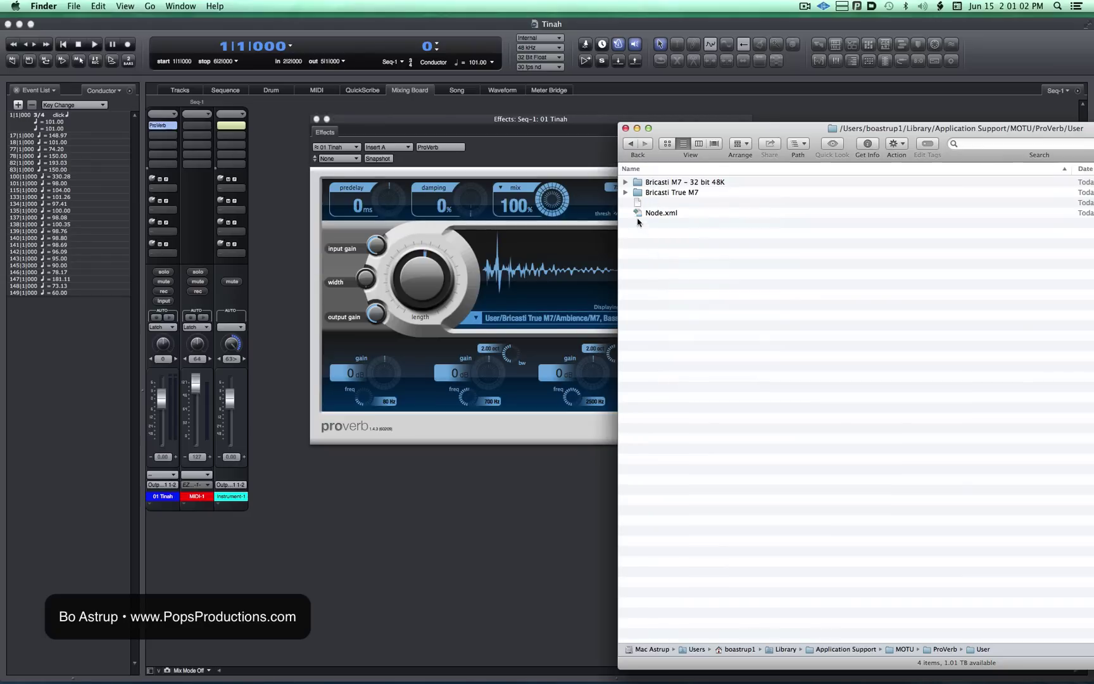
Open Node.xml, verify the new Bricasti True M7 branch entry, and close it
{"action": "double_click", "coordinate": [641, 213]}
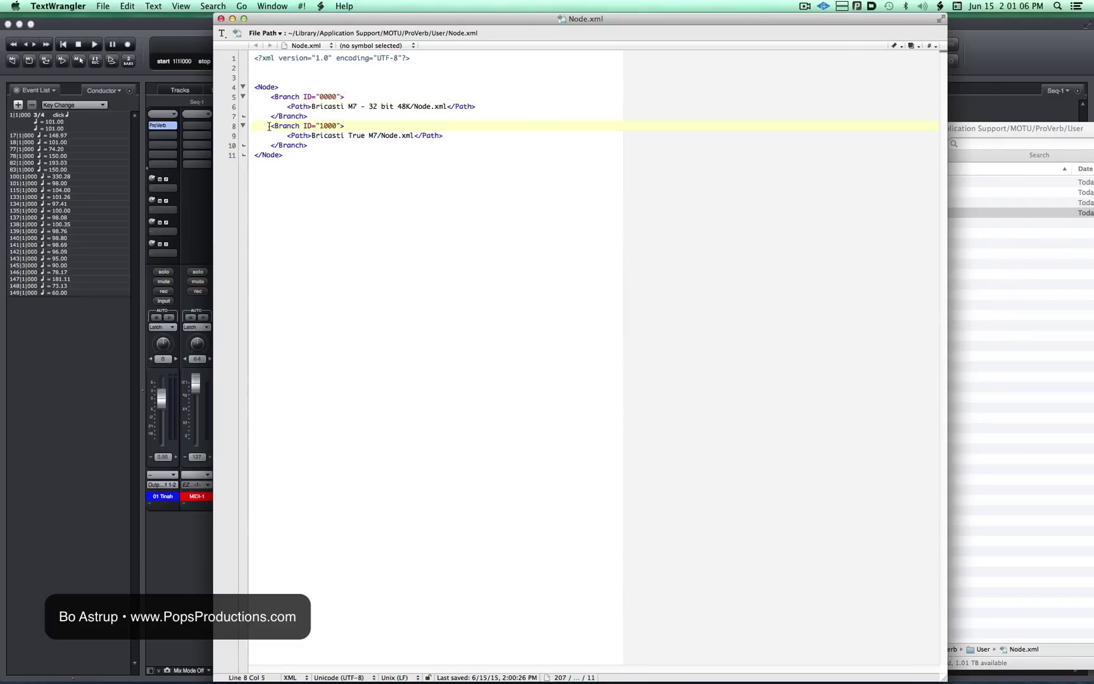
{"action": "left_click_drag", "start_coordinate": [269, 126], "coordinate": [311, 145]}
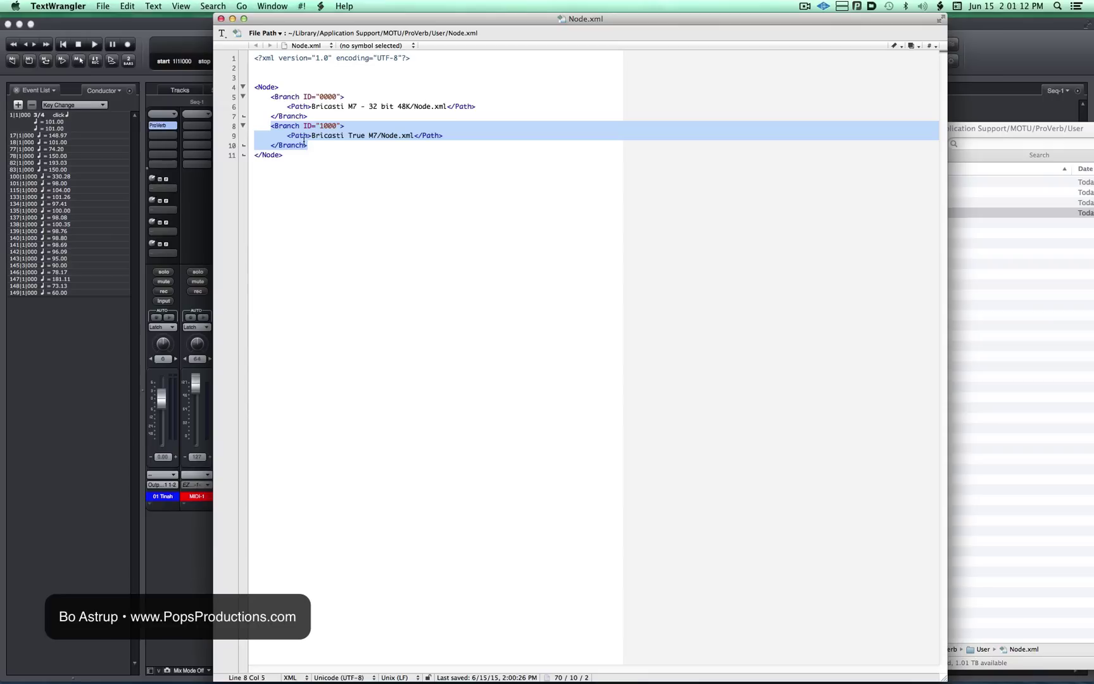
{"action": "left_click", "coordinate": [221, 19]}
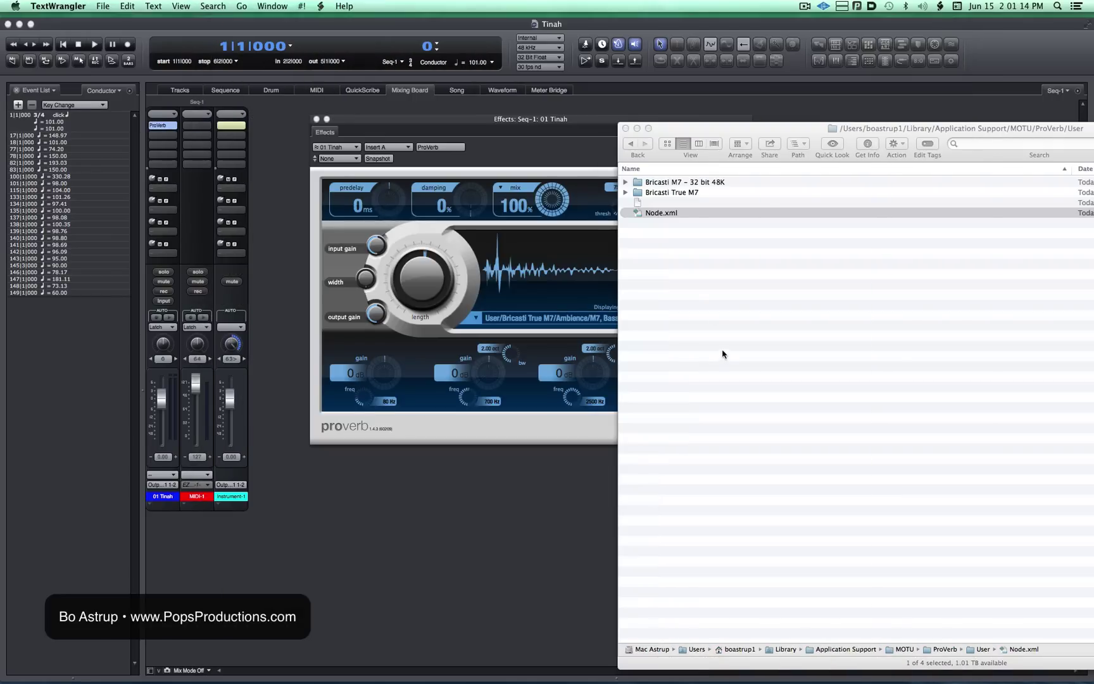
Open Downloads > Impulse Responses – 2 in a Finder window placed beside ProVerb
{"action": "left_click", "coordinate": [625, 128]}
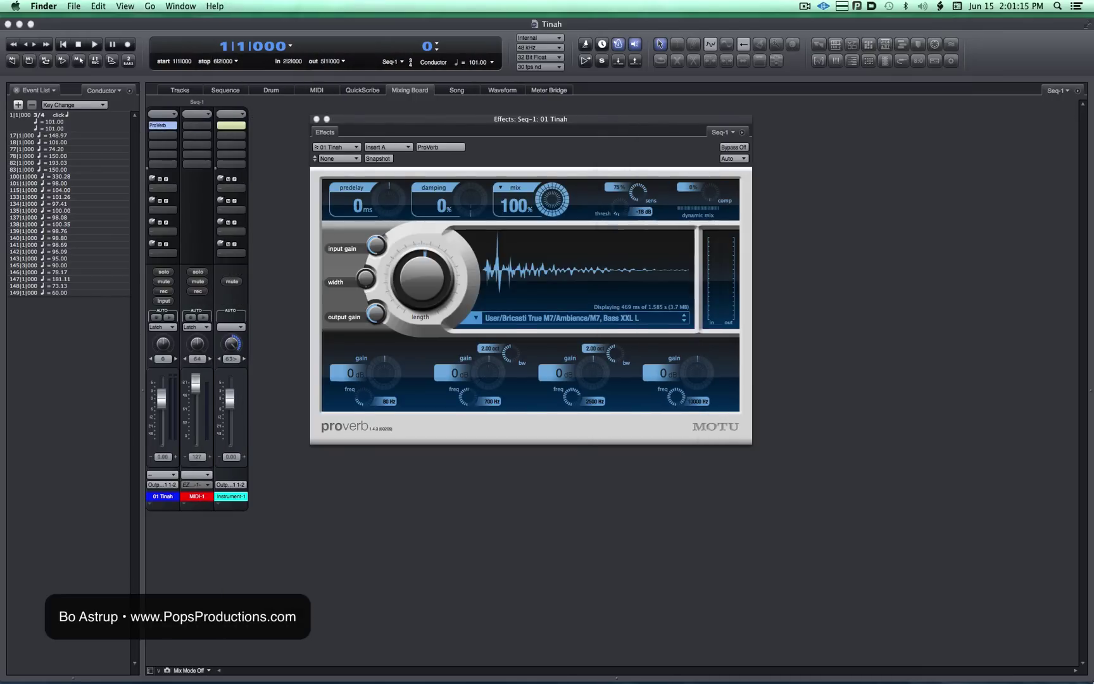
{"action": "right_click", "coordinate": [1059, 673]}
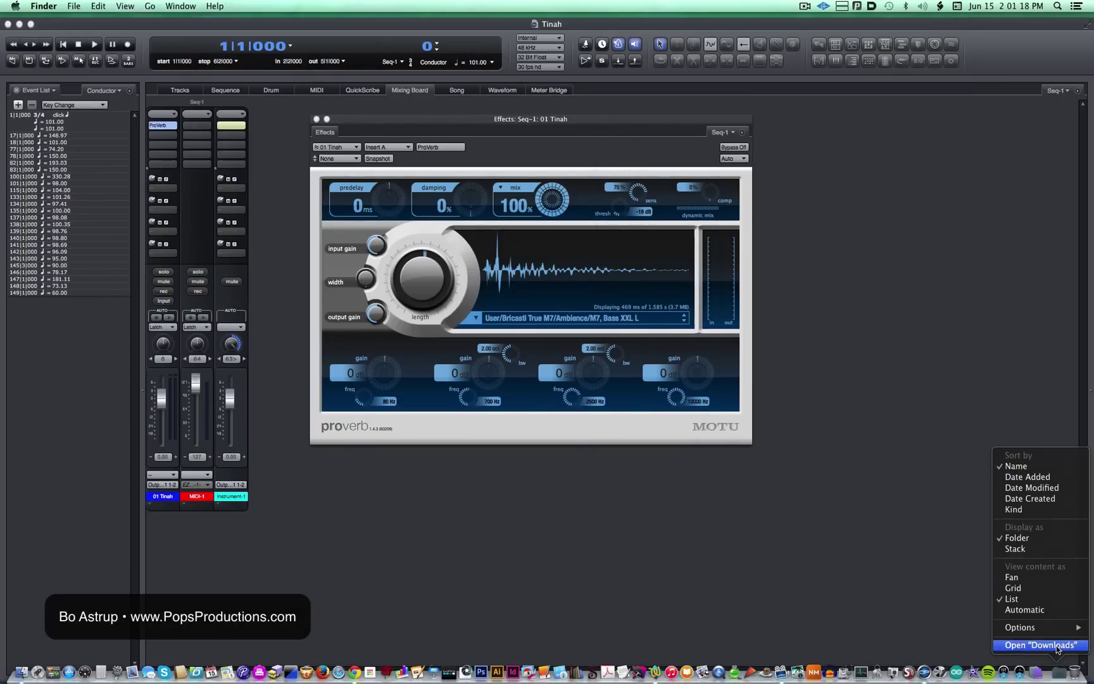
{"action": "left_click", "coordinate": [1057, 645]}
{"action": "left_click", "coordinate": [475, 204]}
{"action": "double_click", "coordinate": [476, 204]}
{"action": "left_click_drag", "start_coordinate": [475, 142], "coordinate": [716, 146]}
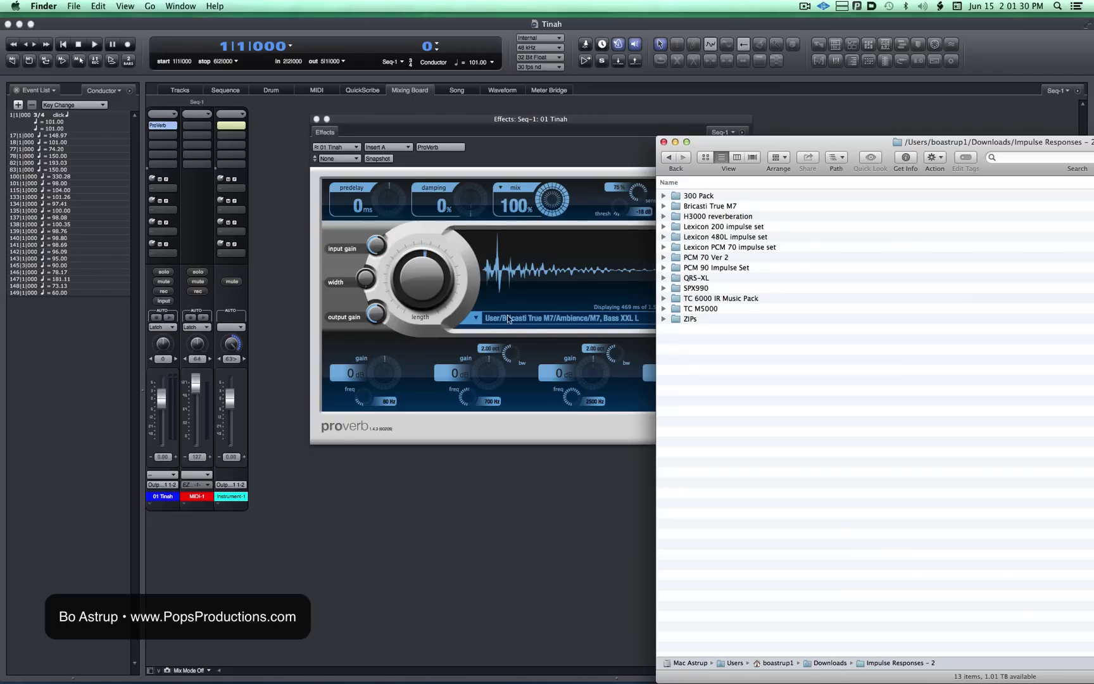
Rename 'Lexicon 200 impulse set' to 'Lexicon 200' and drag it onto ProVerb
{"action": "left_click", "coordinate": [707, 229]}
{"action": "key", "text": "Return"}
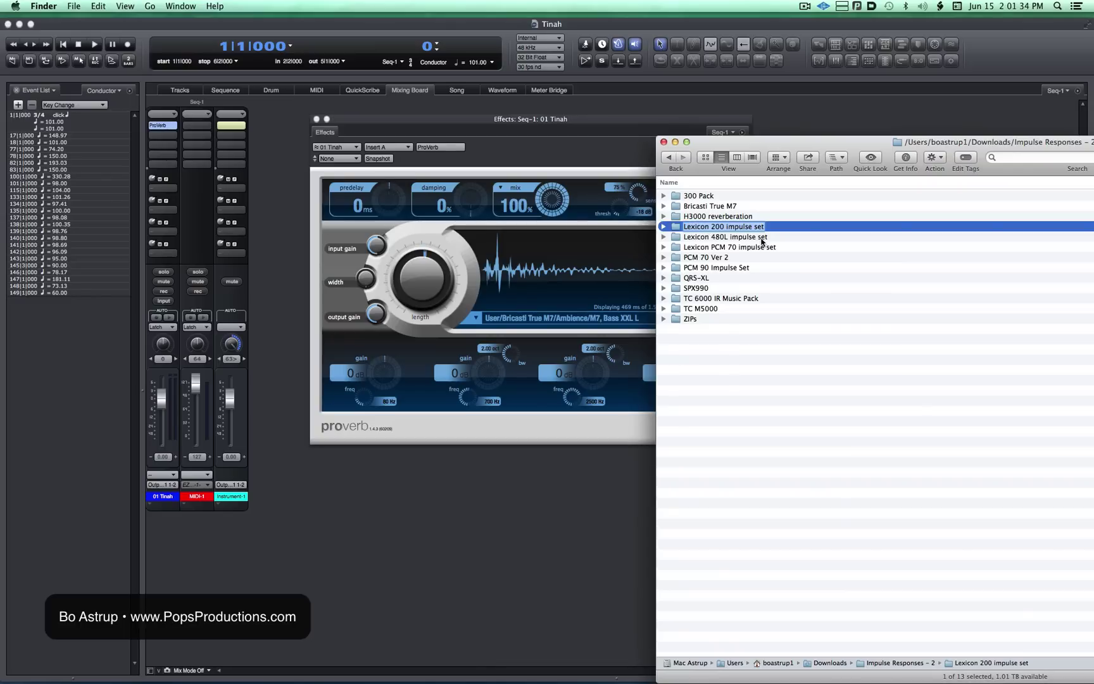
{"action": "left_click", "coordinate": [707, 226]}
{"action": "left_click_drag", "start_coordinate": [724, 226], "coordinate": [805, 231]}
{"action": "key", "text": "BackSpace"}
{"action": "key", "text": "Return"}
{"action": "left_click_drag", "start_coordinate": [690, 226], "coordinate": [508, 316]}
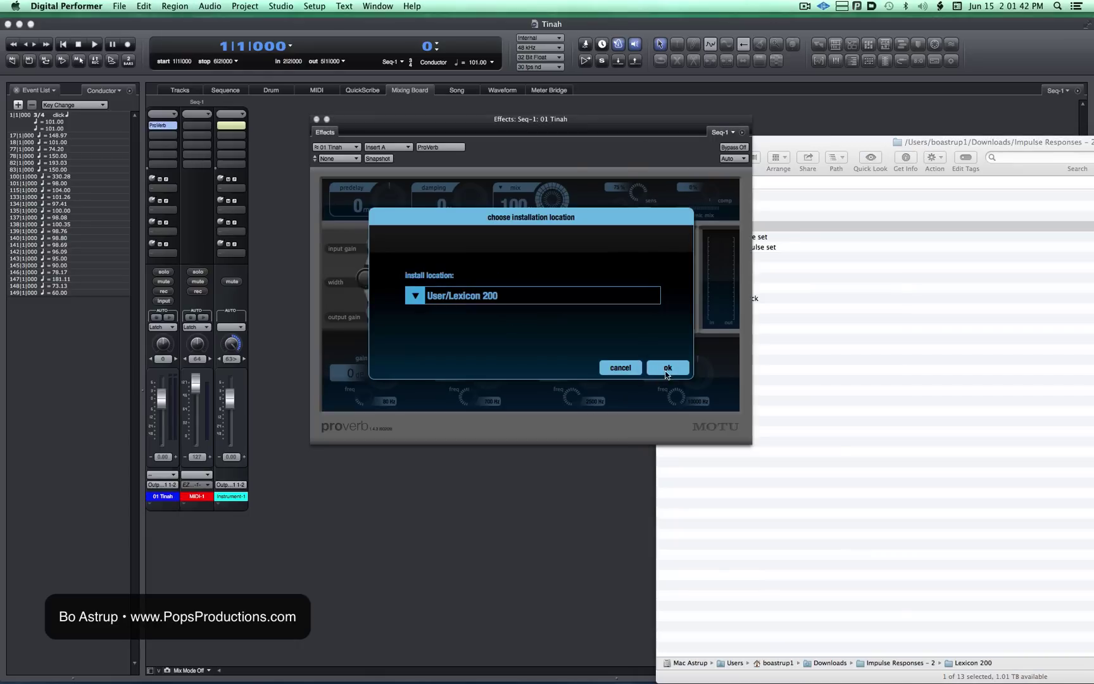
Install Lexicon 200 under User and check its presets appear in ProVerb's impulse list
{"action": "left_click", "coordinate": [666, 368]}
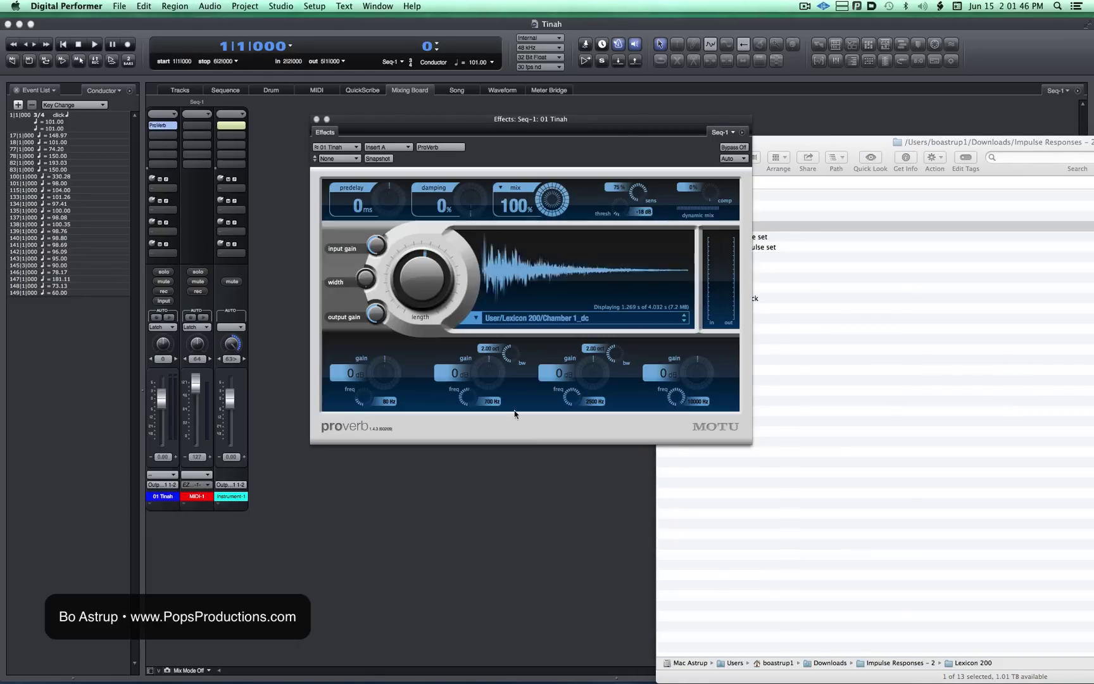
{"action": "left_click", "coordinate": [478, 318]}
{"action": "mouse_move", "coordinate": [481, 325]}
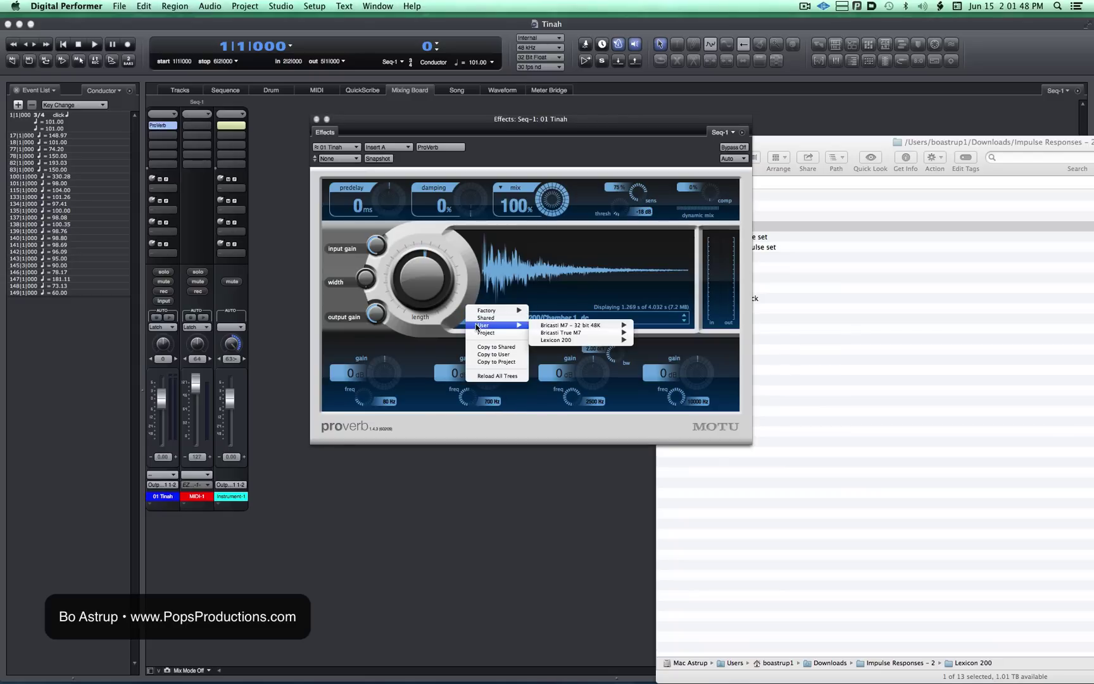
{"action": "mouse_move", "coordinate": [597, 329]}
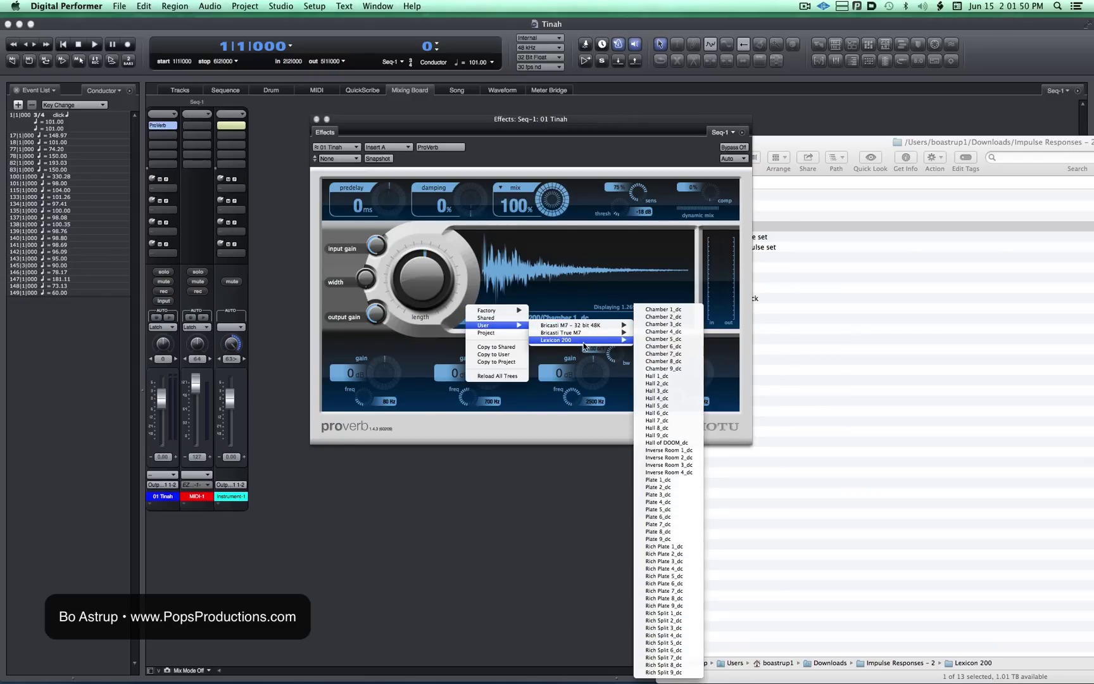
{"action": "key", "text": "Escape"}
Rename the Lexicon 480L impulse set folder to 'Lexicon 480L' and install it into ProVerb under User/Lexicon 480L
{"action": "left_click", "coordinate": [799, 222]}
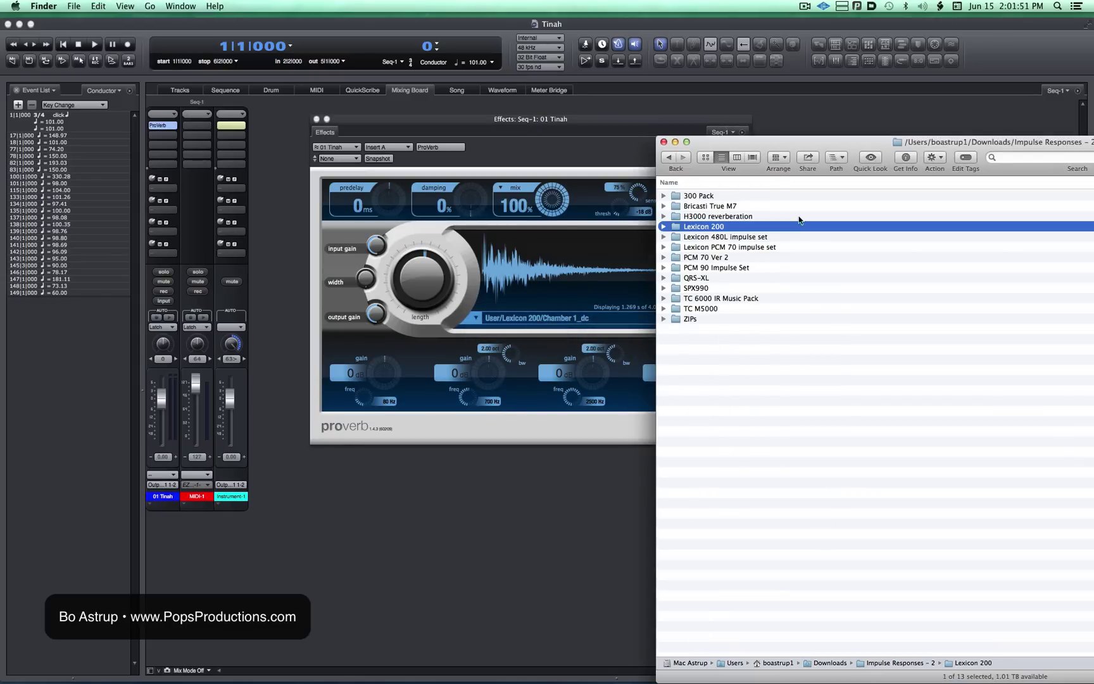
{"action": "left_click", "coordinate": [728, 237]}
{"action": "key", "text": "Return"}
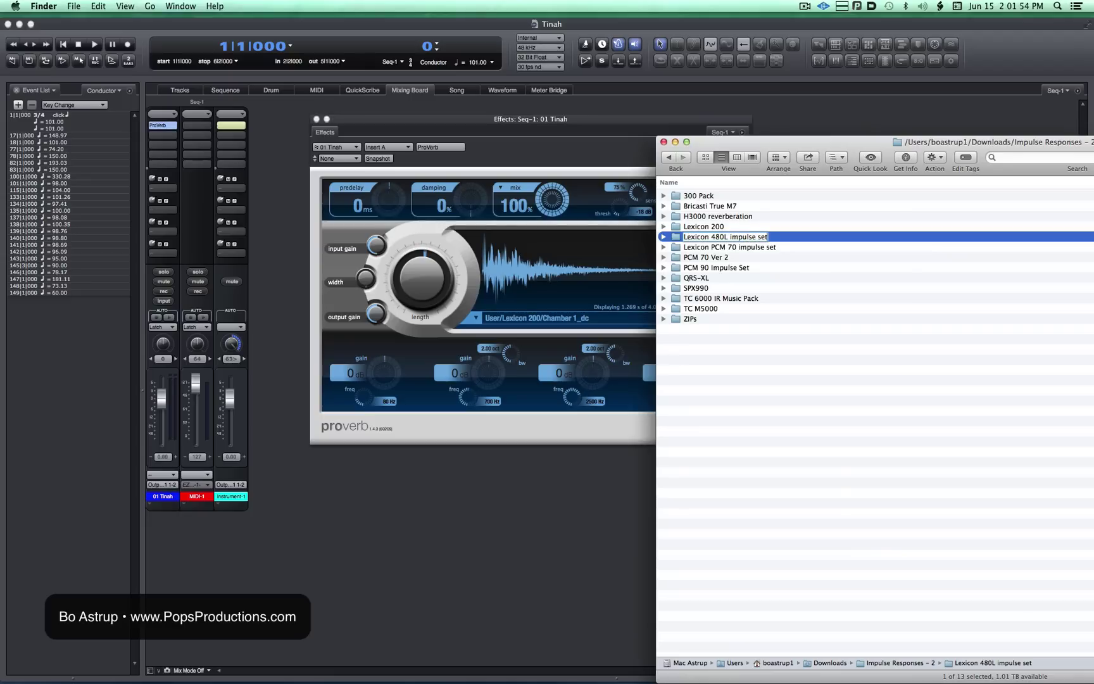
{"action": "left_click", "coordinate": [727, 236], "text": "shift"}
{"action": "key", "text": "BackSpace"}
{"action": "key", "text": "Return"}
{"action": "left_click_drag", "start_coordinate": [624, 256], "coordinate": [540, 304]}
{"action": "left_click", "coordinate": [668, 368]}
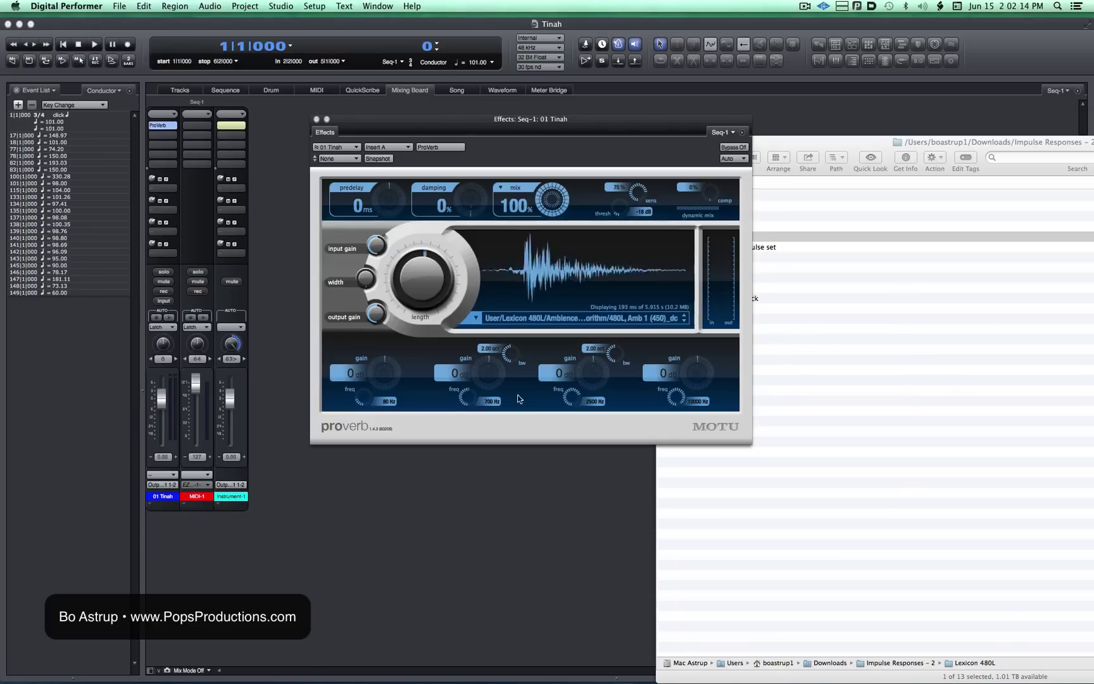
Confirm ProVerb's User impulse sets list Lexicon 480L with its Ambience, Hall, Plate and Room groups
{"action": "left_click", "coordinate": [479, 320]}
{"action": "mouse_move", "coordinate": [503, 325]}
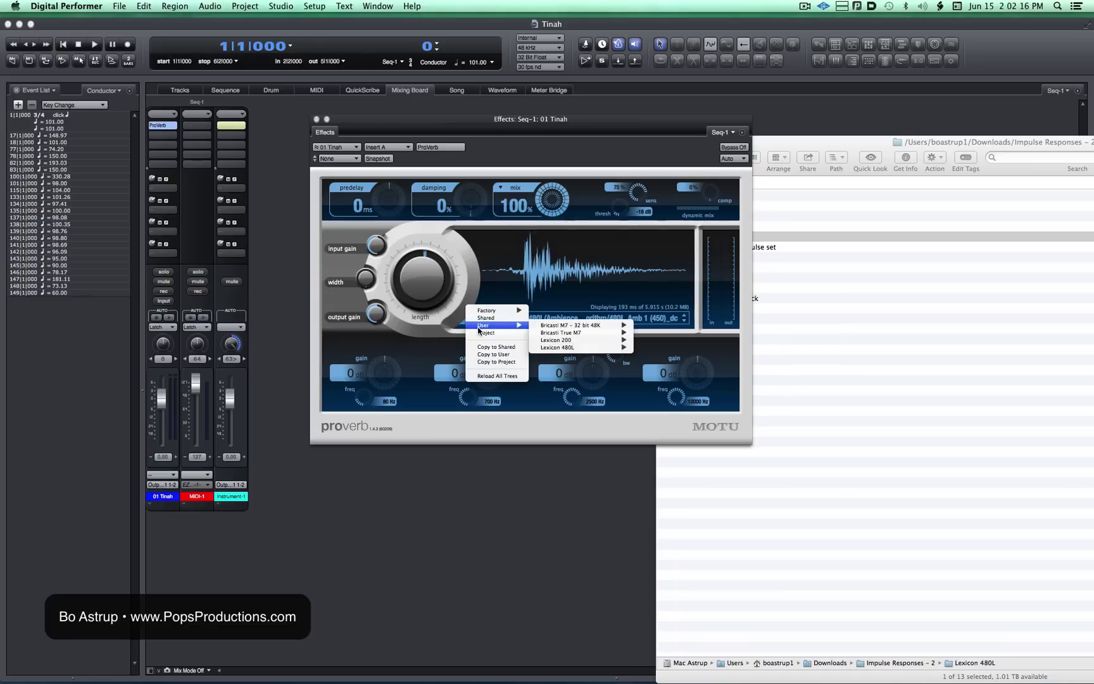
{"action": "mouse_move", "coordinate": [560, 350]}
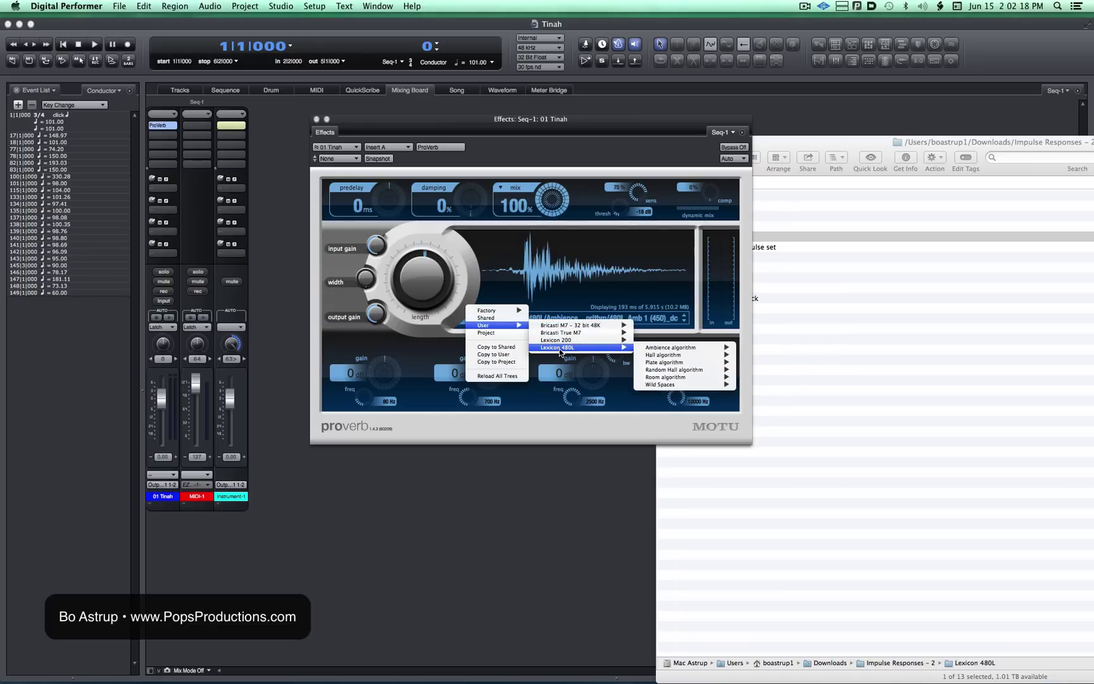
Rename the Lexicon PCM 70 impulse set folder to 'Lexicon PCM 70' by removing ' impulse set'
{"action": "left_click", "coordinate": [879, 344]}
{"action": "left_click", "coordinate": [701, 248]}
{"action": "left_click", "coordinate": [702, 249]}
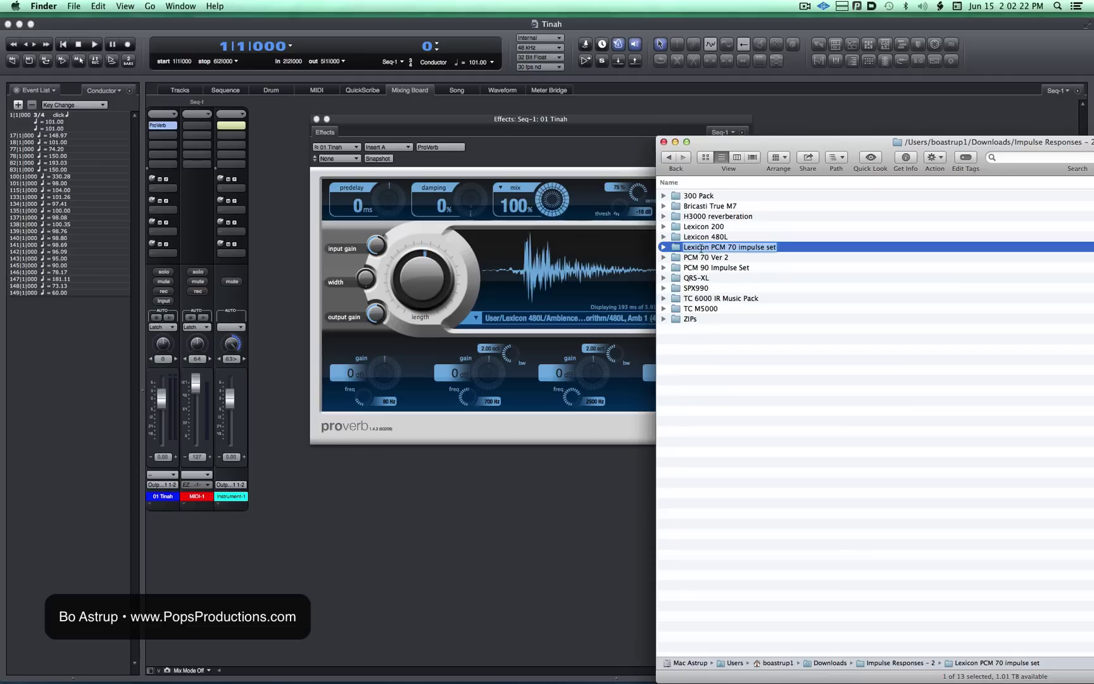
{"action": "left_click", "coordinate": [755, 247]}
{"action": "left_click_drag", "start_coordinate": [736, 246], "coordinate": [857, 260]}
{"action": "key", "text": "BackSpace"}
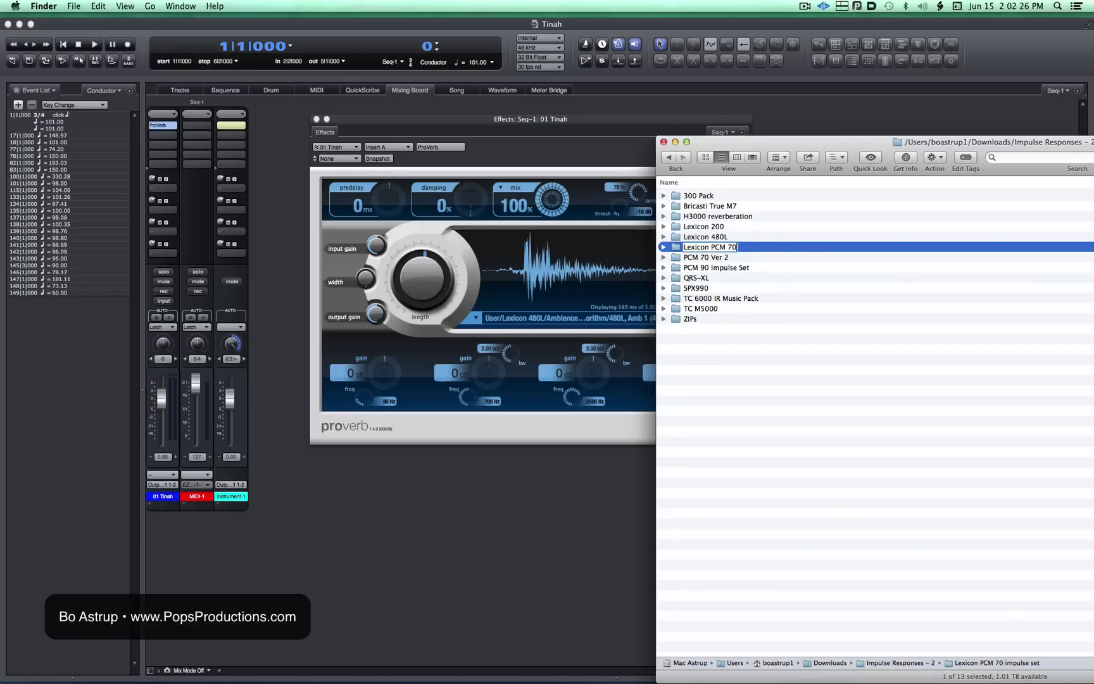
{"action": "key", "text": "Return"}
Install the Lexicon PCM 70 folder into ProVerb and confirm it appears under User
{"action": "left_click_drag", "start_coordinate": [710, 247], "coordinate": [500, 317]}
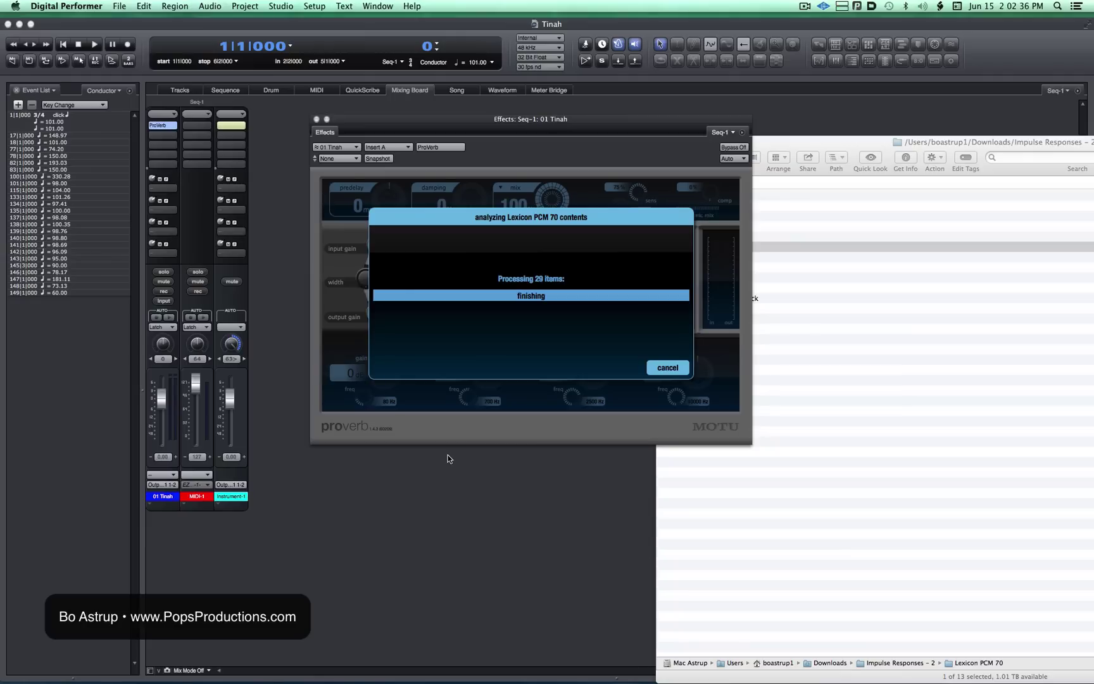
{"action": "left_click", "coordinate": [675, 367]}
{"action": "left_click", "coordinate": [476, 325]}
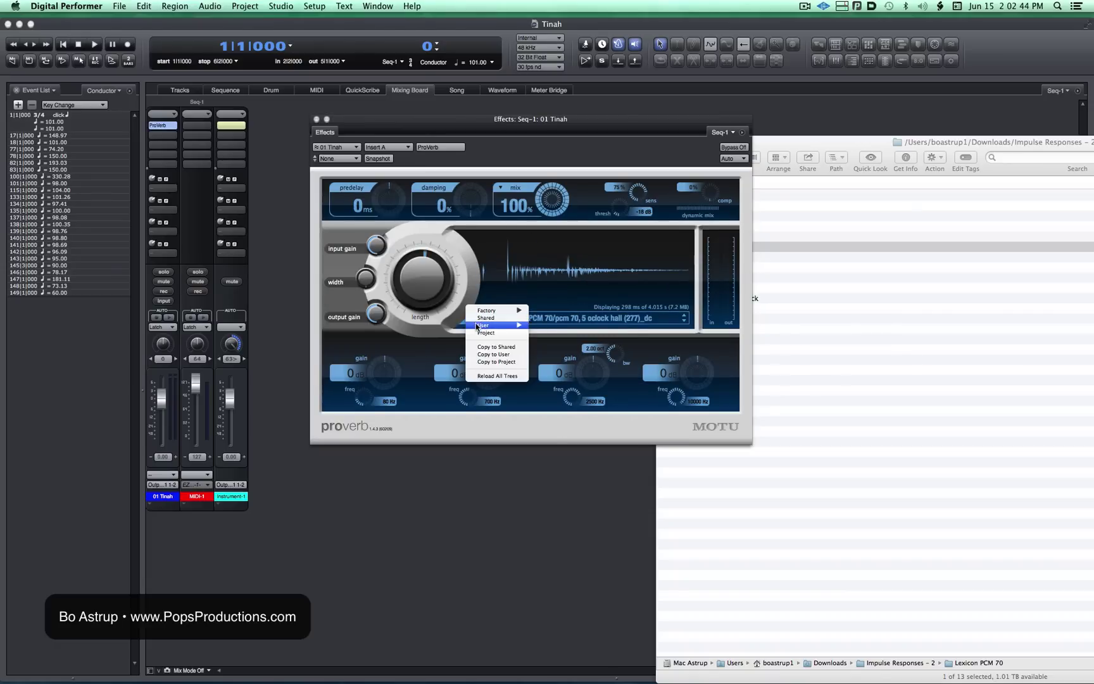
{"action": "mouse_move", "coordinate": [476, 326]}
{"action": "mouse_move", "coordinate": [562, 356]}
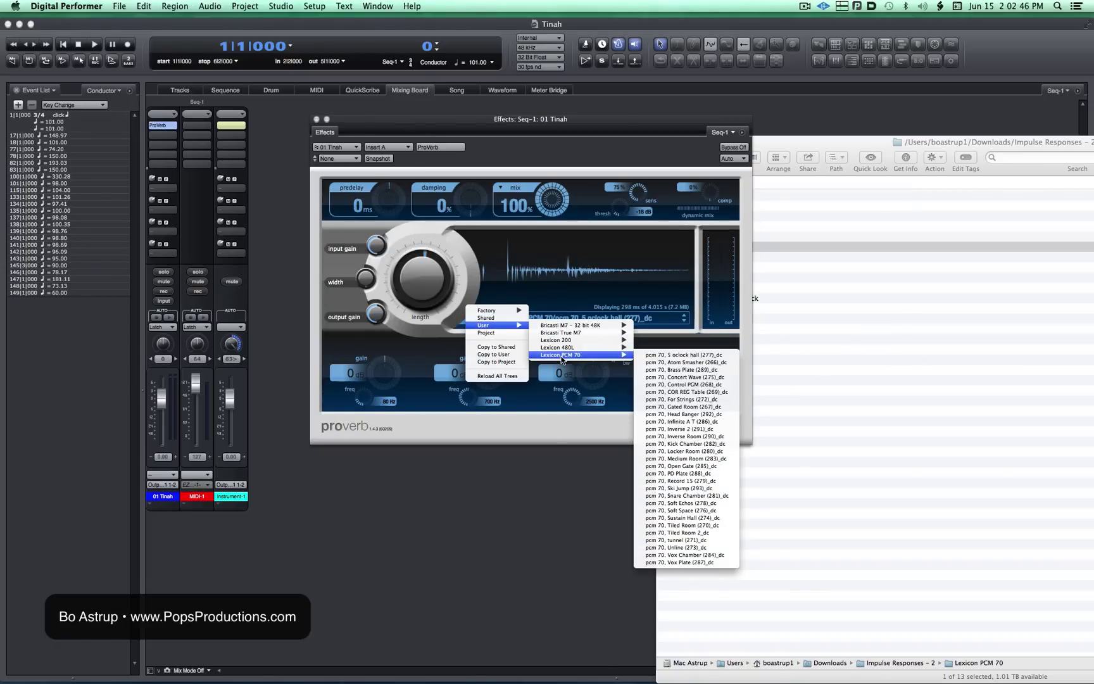
{"action": "left_click", "coordinate": [840, 361]}
Rename PCM 70 Ver 2 to 'Lexcion PCM 70 Ver 2' and install the 11-item set into ProVerb
{"action": "left_click", "coordinate": [713, 281]}
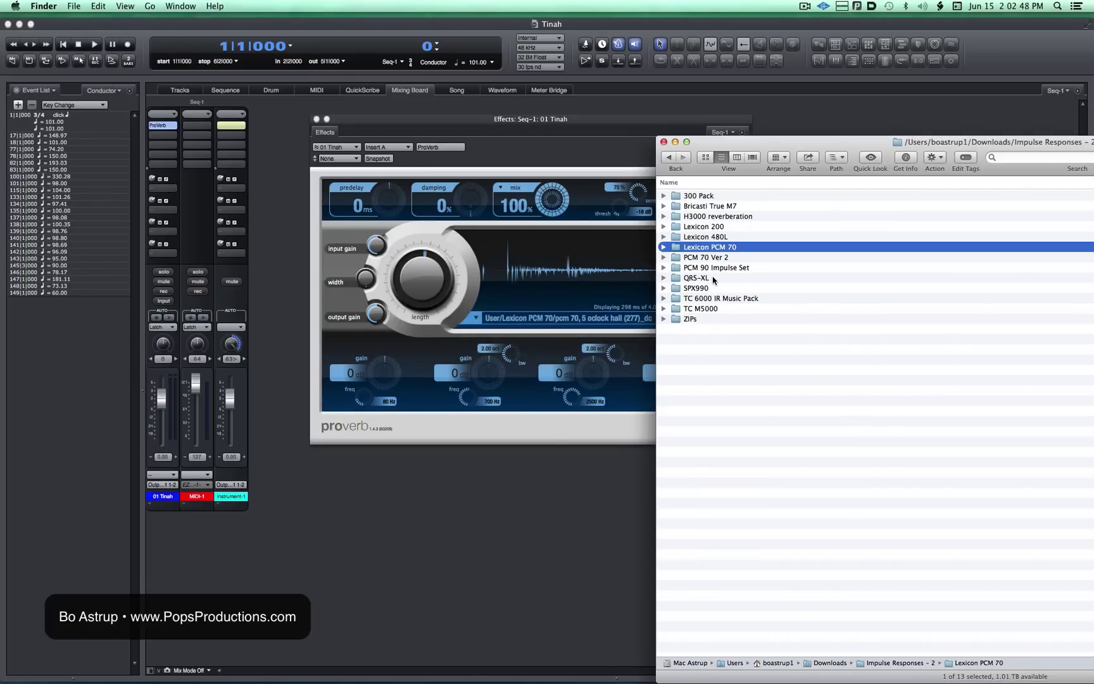
{"action": "left_click", "coordinate": [704, 258]}
{"action": "left_click", "coordinate": [704, 259]}
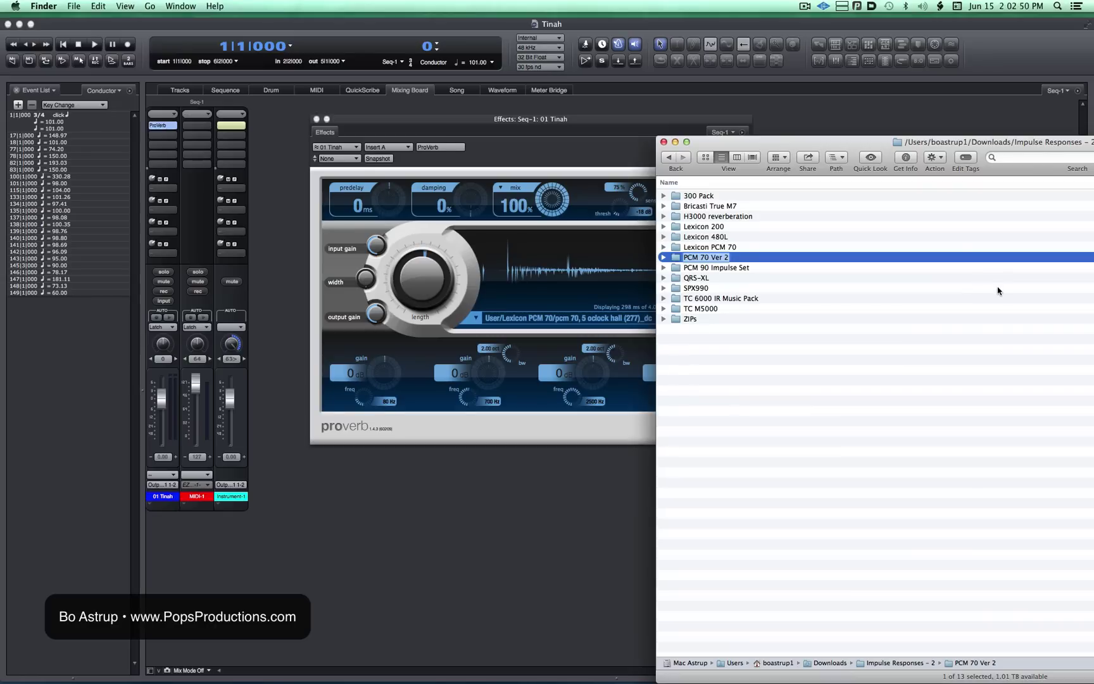
{"action": "key", "text": "Left"}
{"action": "type", "text": "Lexi"}
{"action": "type", "text": "ion"}
{"action": "key", "text": "Return"}
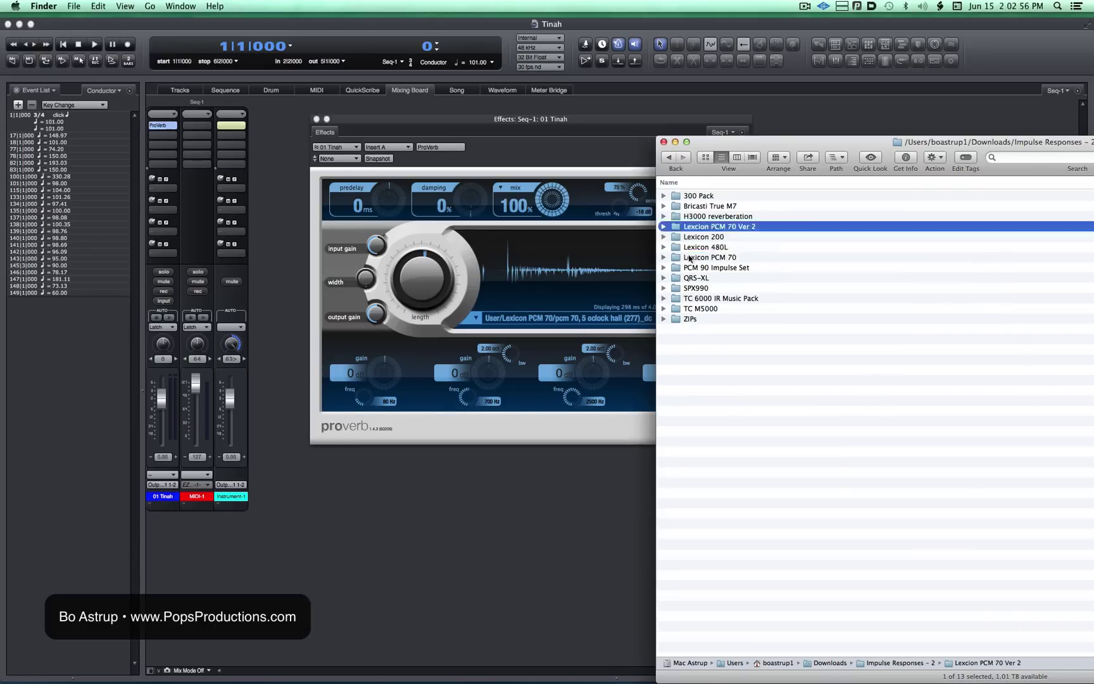
{"action": "left_click_drag", "start_coordinate": [676, 229], "coordinate": [517, 302]}
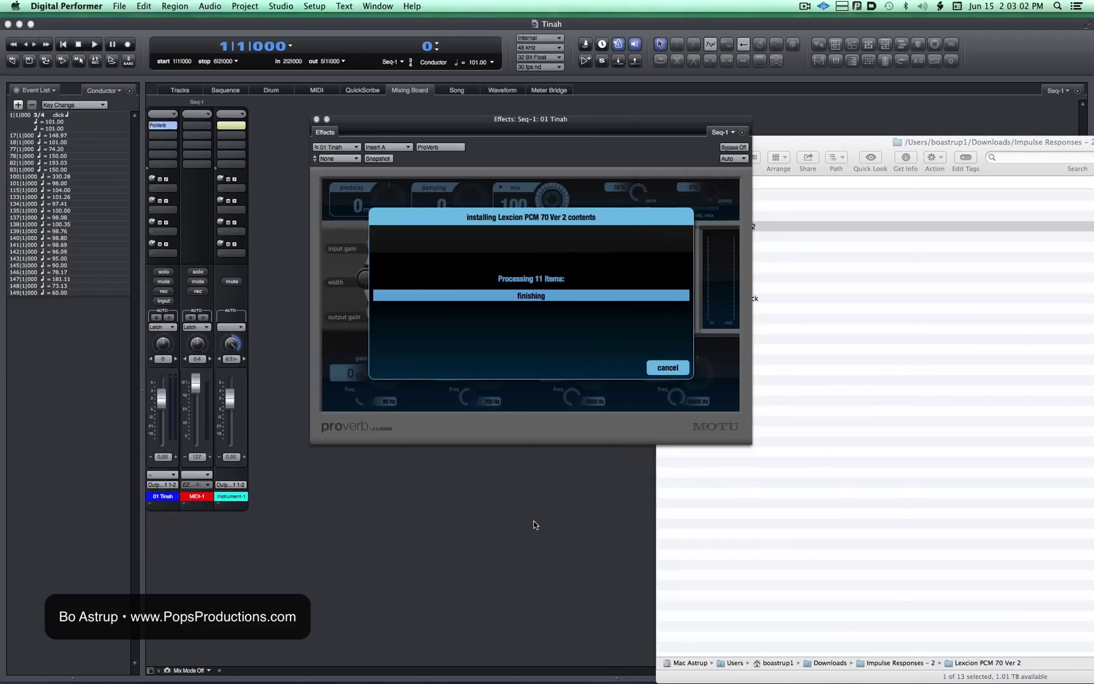
{"action": "left_click", "coordinate": [843, 439]}
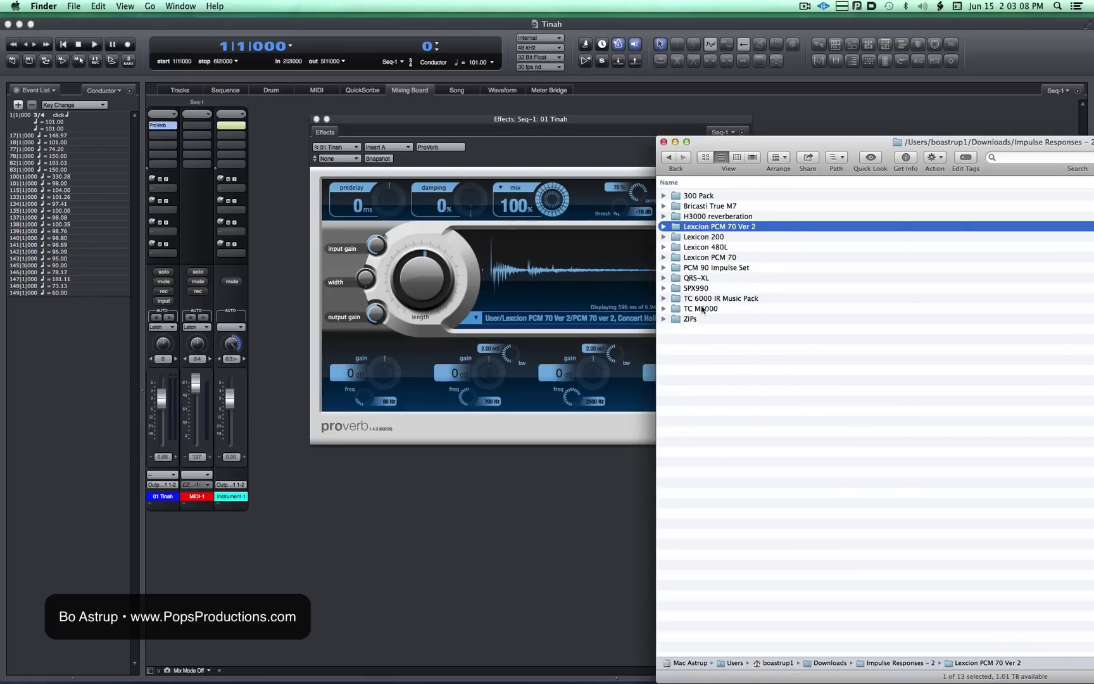
Rename the PCM 90 Impulse Set folder to 'Lexicon PCM 90 Impulse Set'
{"action": "left_click", "coordinate": [712, 267]}
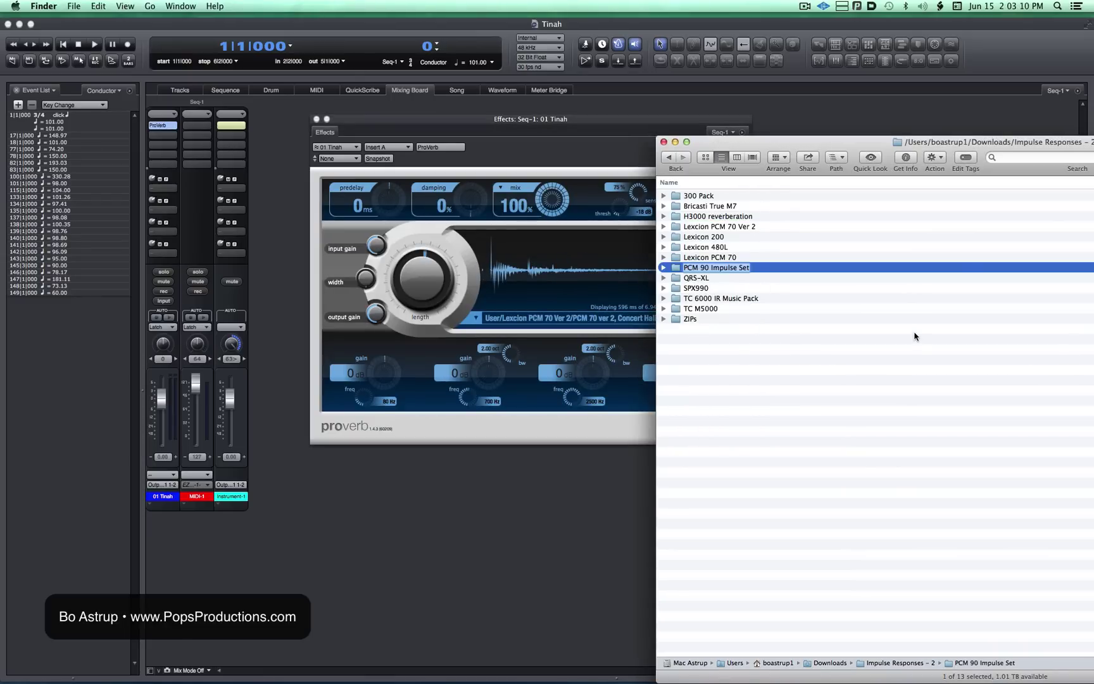
{"action": "key", "text": "Left"}
{"action": "type", "text": "Lexicon"}
{"action": "key", "text": "Return"}
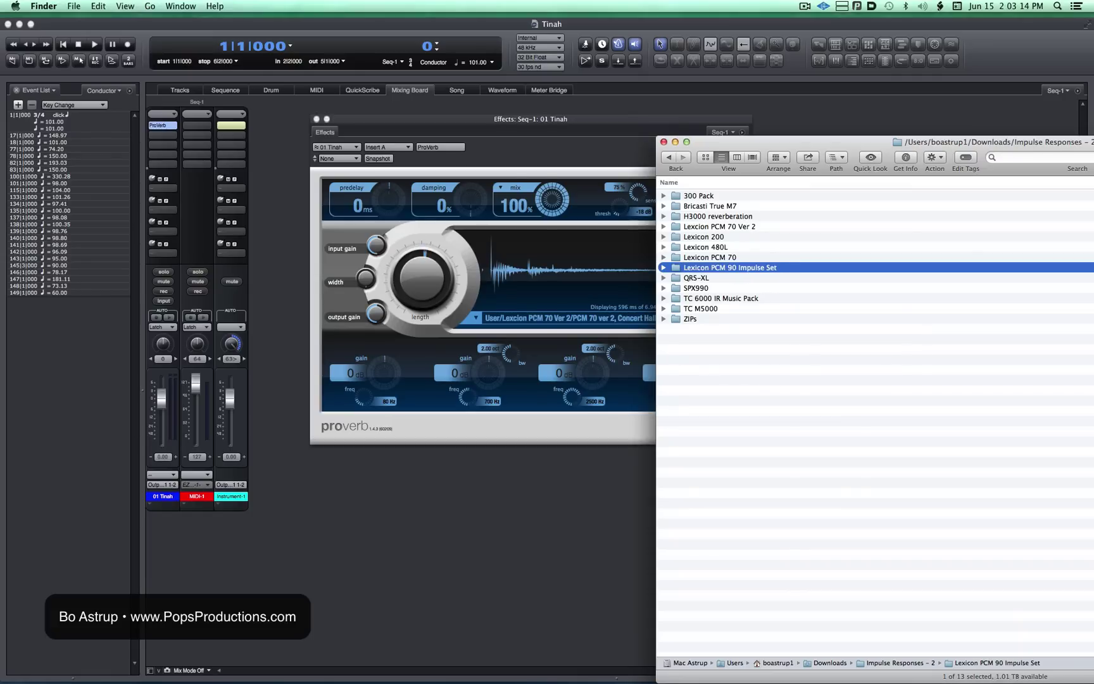
Install the 192-item Lexicon PCM 90 Impulse Set into ProVerb and confirm it under User
{"action": "left_click_drag", "start_coordinate": [732, 279], "coordinate": [554, 313]}
{"action": "left_click", "coordinate": [564, 320]}
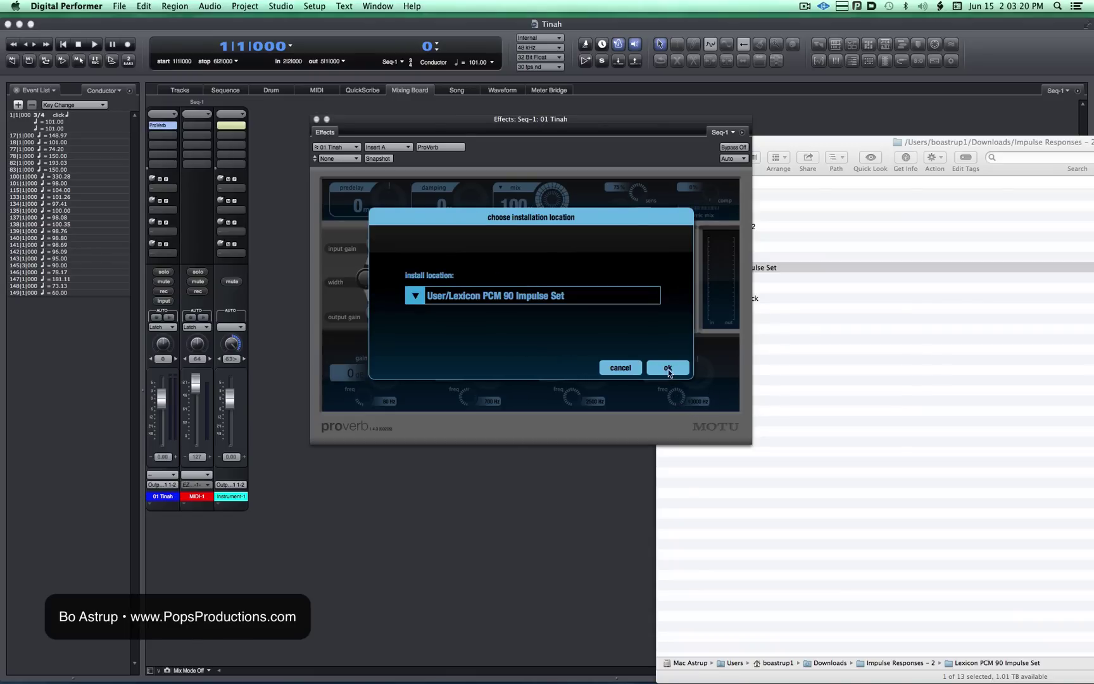
{"action": "left_click", "coordinate": [668, 369]}
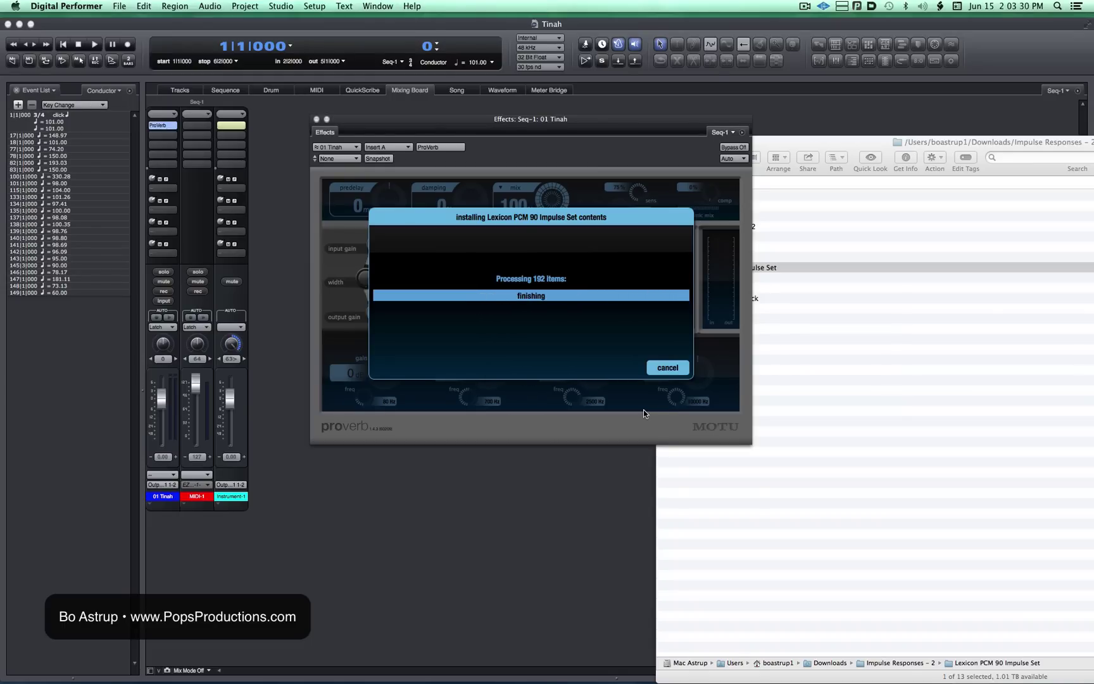
{"action": "left_click", "coordinate": [471, 317]}
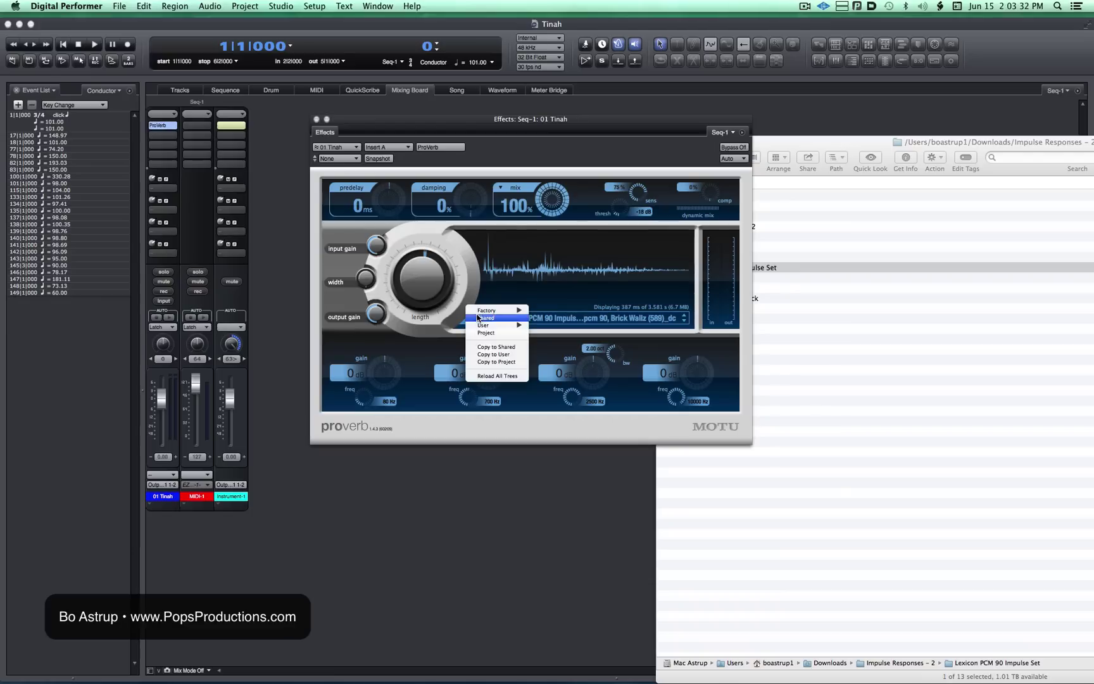
{"action": "mouse_move", "coordinate": [481, 326]}
{"action": "mouse_move", "coordinate": [574, 371]}
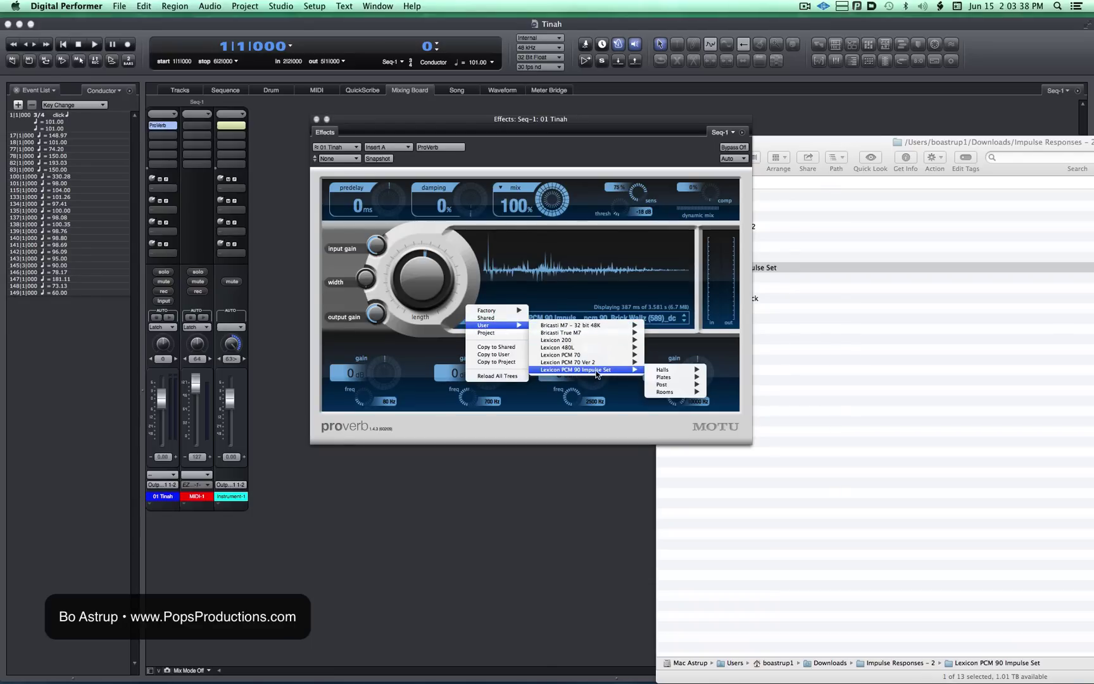
{"action": "left_click", "coordinate": [869, 395]}
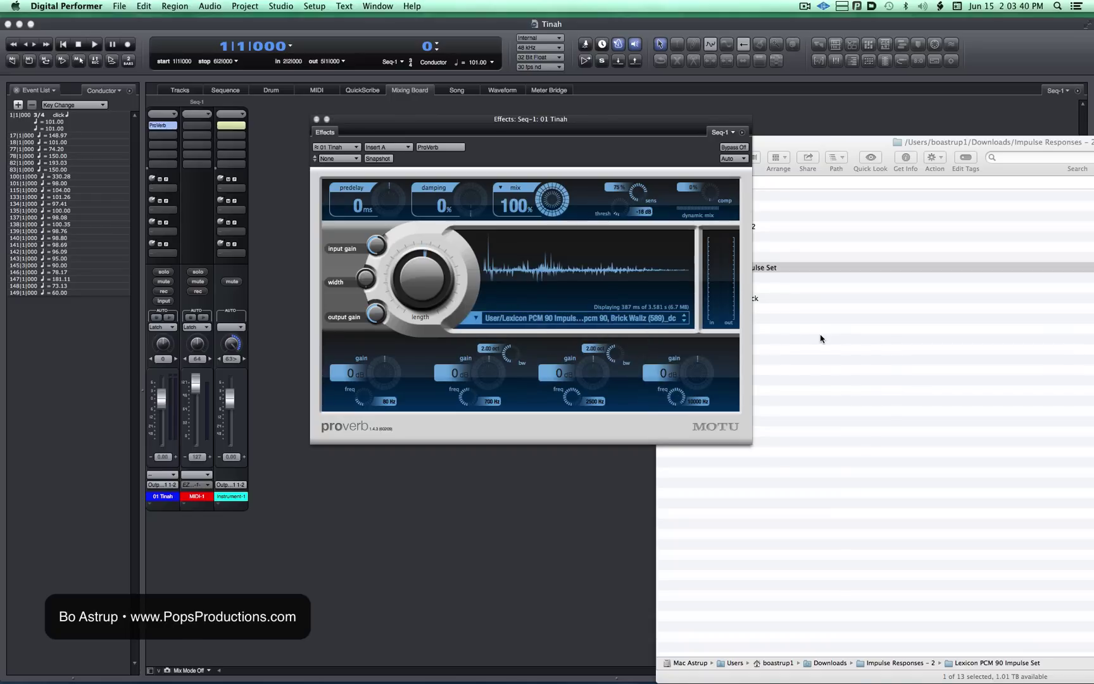
{"action": "left_click", "coordinate": [822, 339]}
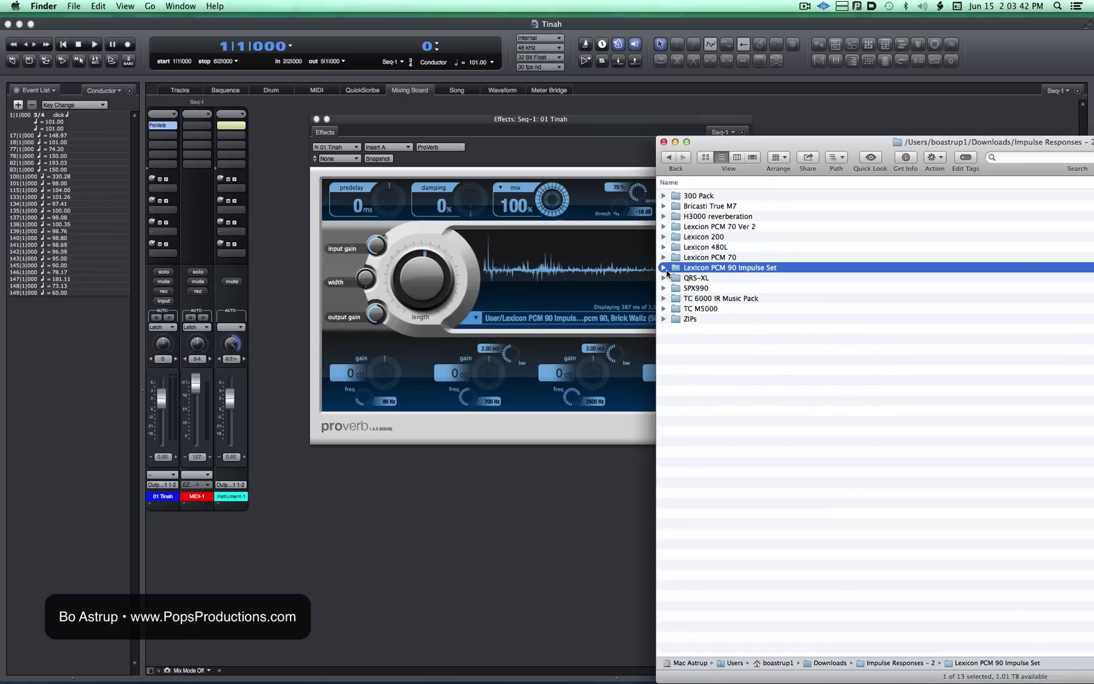
Navigate Finder to the user Library's Application Support > MOTU folder
{"action": "left_click", "coordinate": [300, 209]}
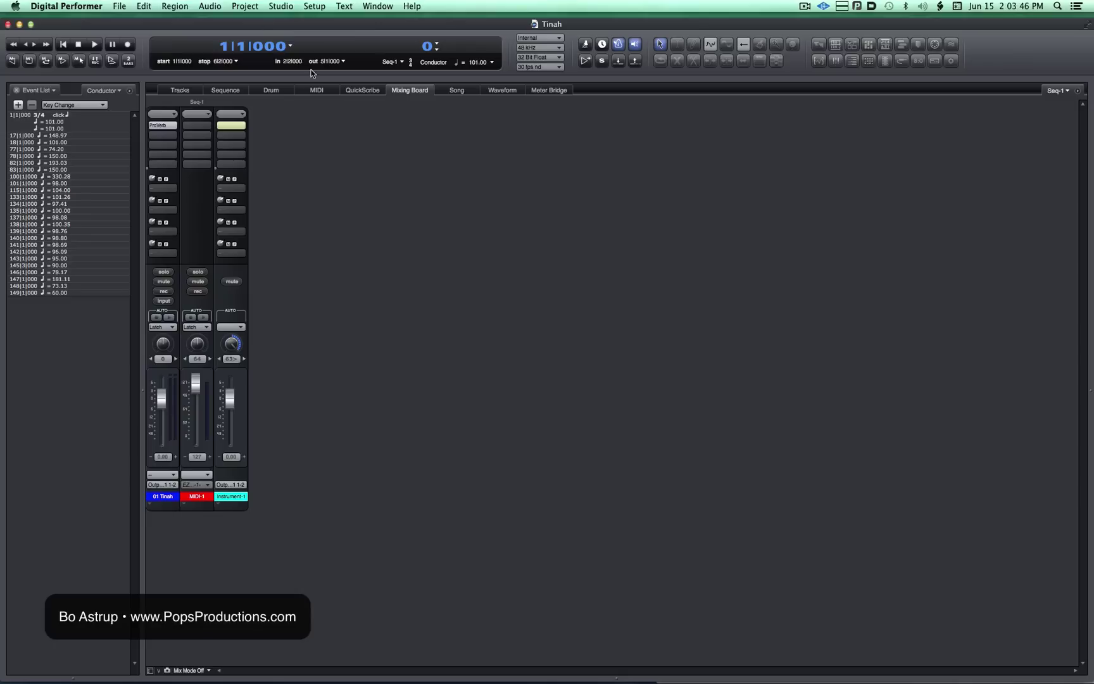
{"action": "key", "text": "super+Tab"}
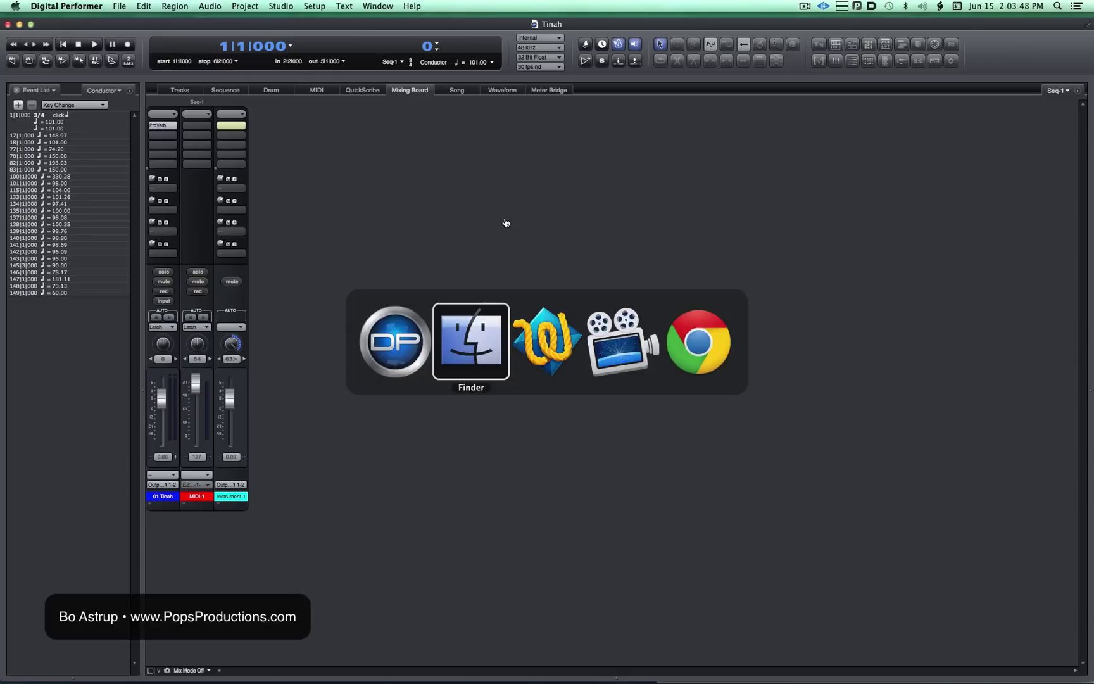
{"action": "key", "text": "super+Tab"}
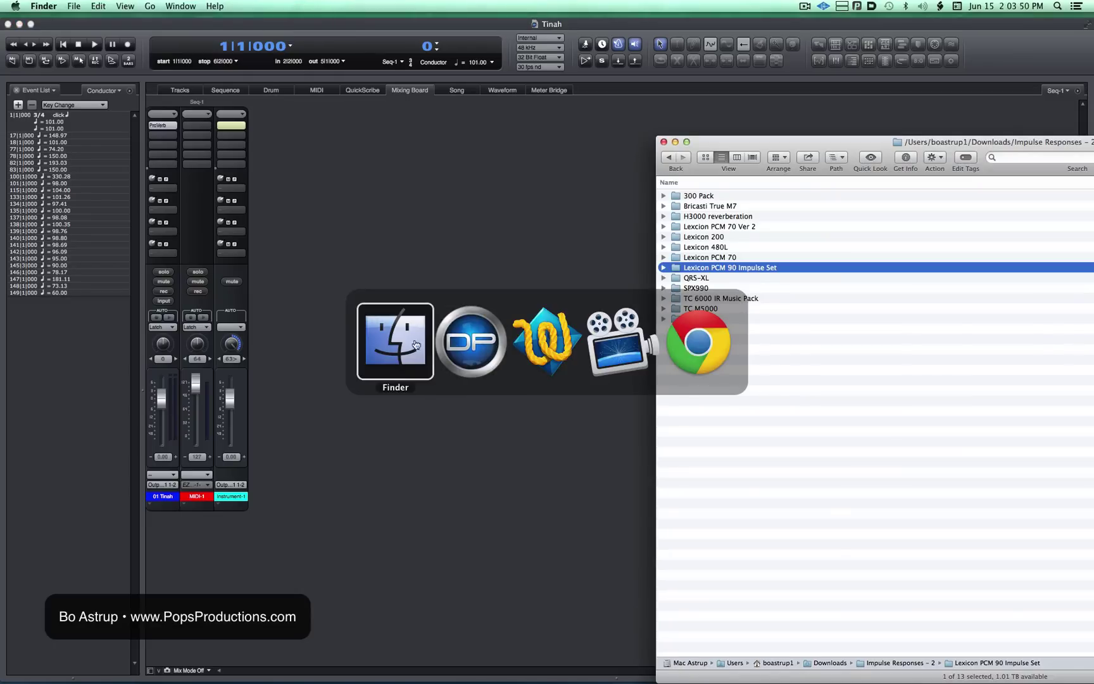
{"action": "left_click", "coordinate": [407, 345]}
{"action": "left_click", "coordinate": [150, 5]}
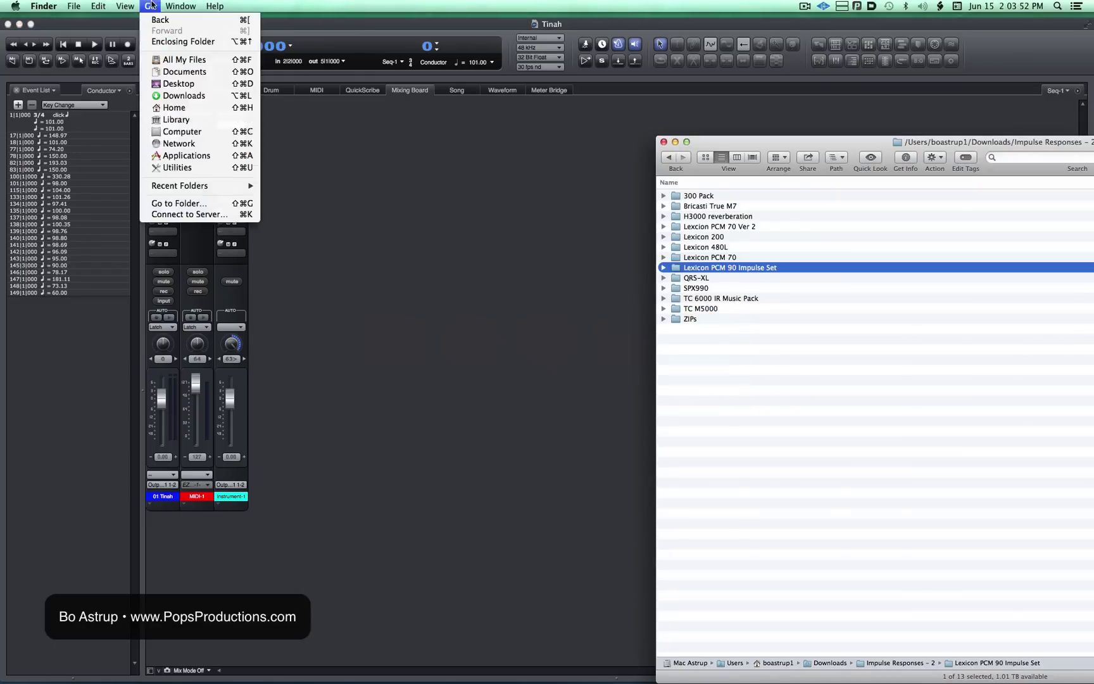
{"action": "left_click", "coordinate": [174, 120]}
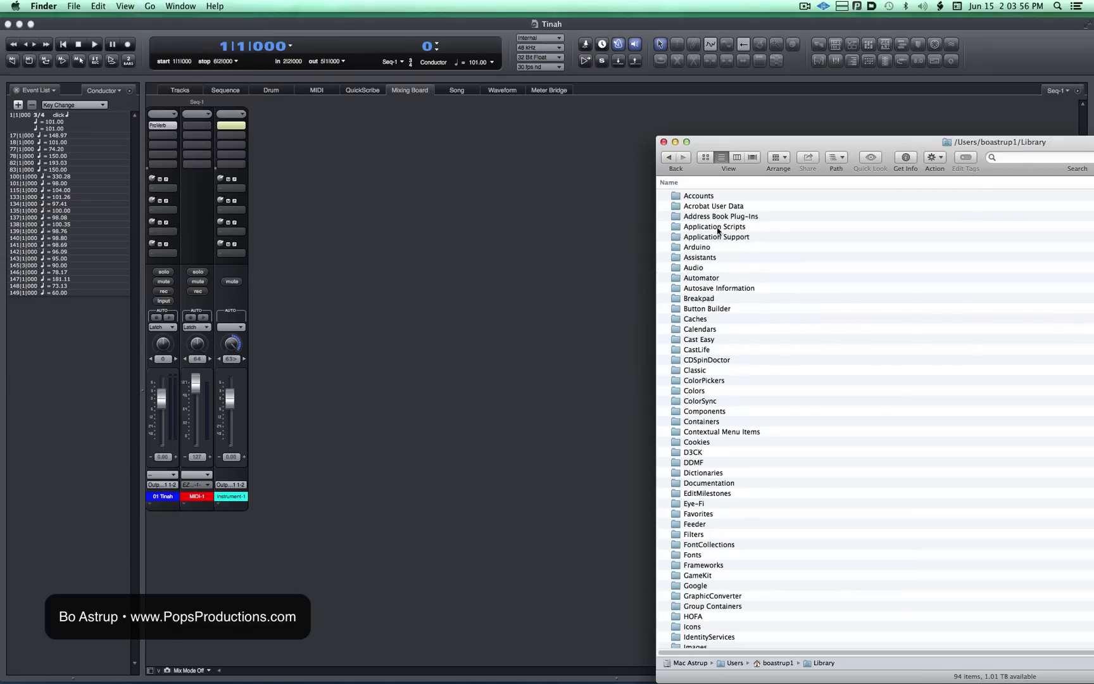
{"action": "double_click", "coordinate": [717, 237]}
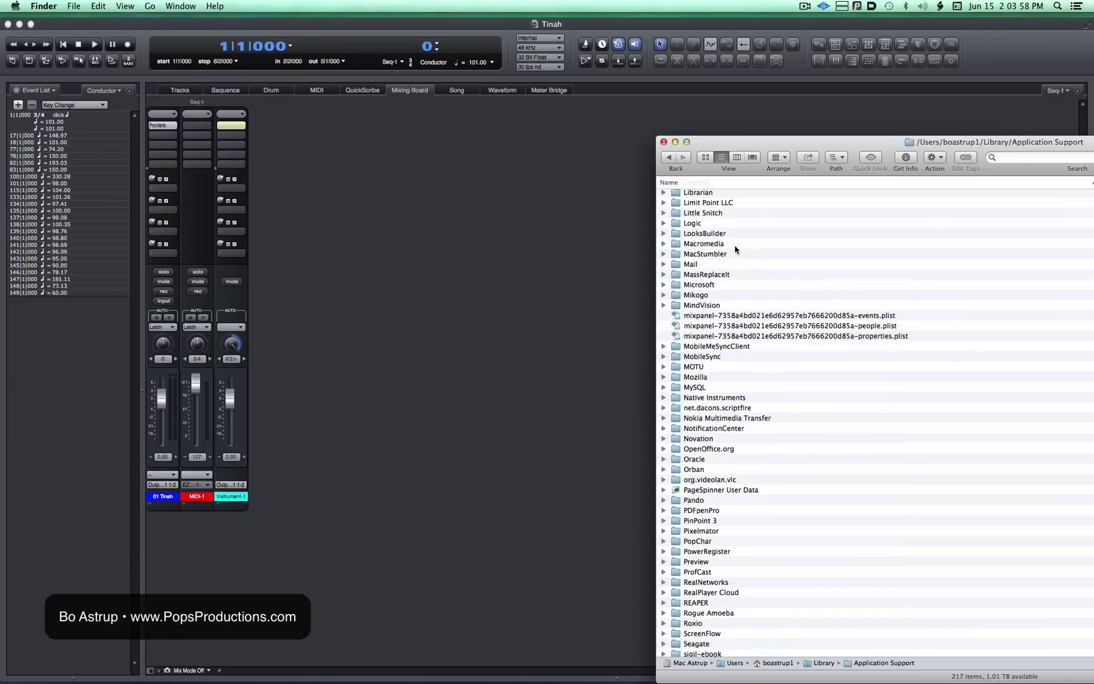
{"action": "double_click", "coordinate": [699, 366]}
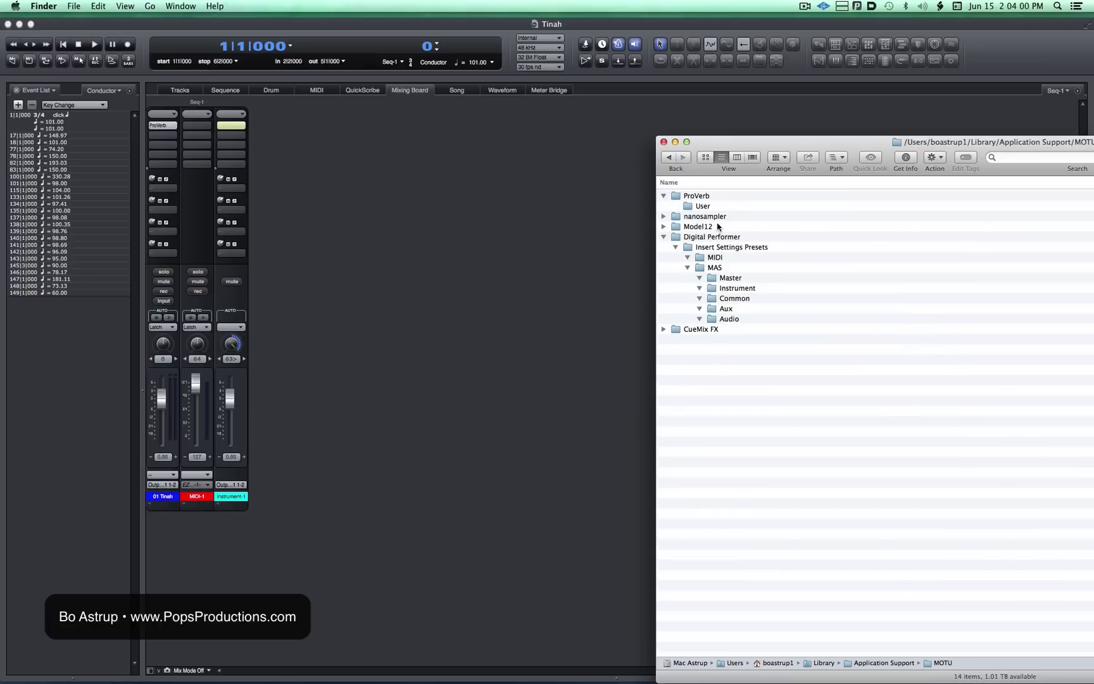
Show the User package contents and select ' Impulse Set' in the Lexicon PCM 90 Impulse Set folder name
{"action": "right_click", "coordinate": [702, 207]}
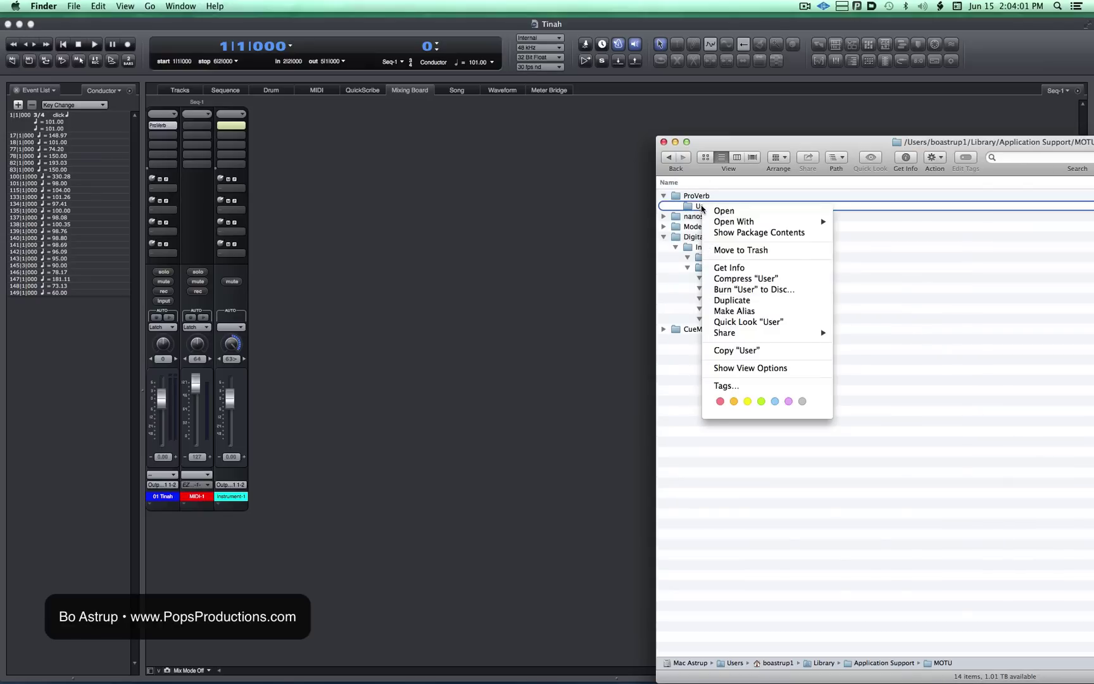
{"action": "left_click", "coordinate": [744, 234]}
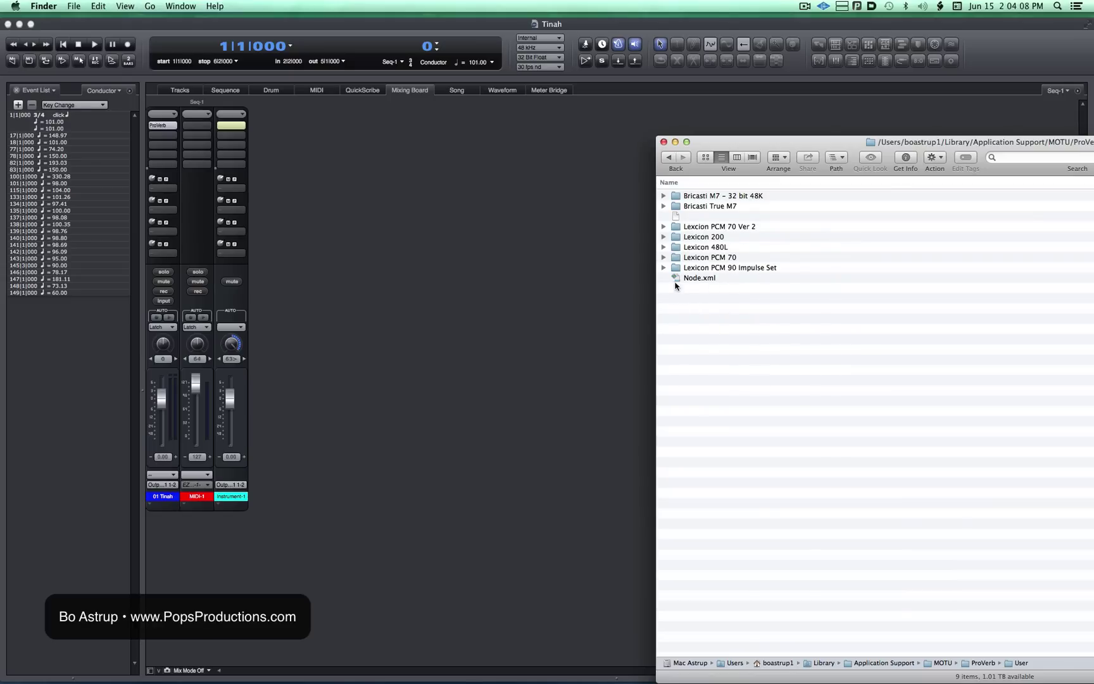
{"action": "left_click", "coordinate": [735, 268]}
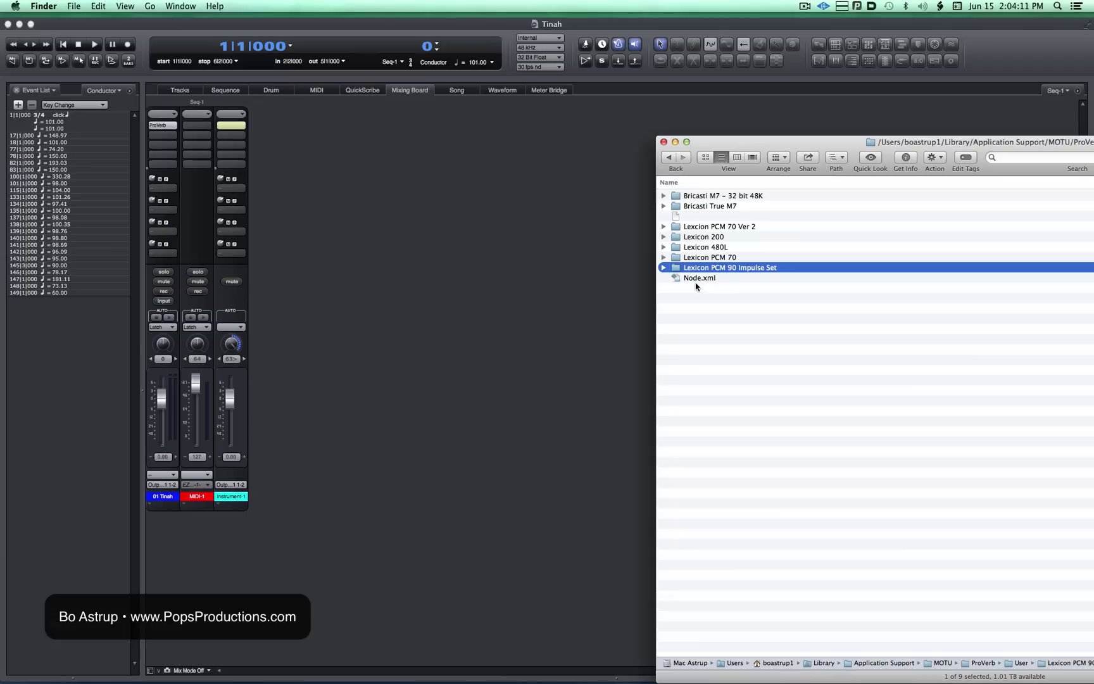
{"action": "left_click", "coordinate": [748, 269]}
{"action": "left_click", "coordinate": [728, 269]}
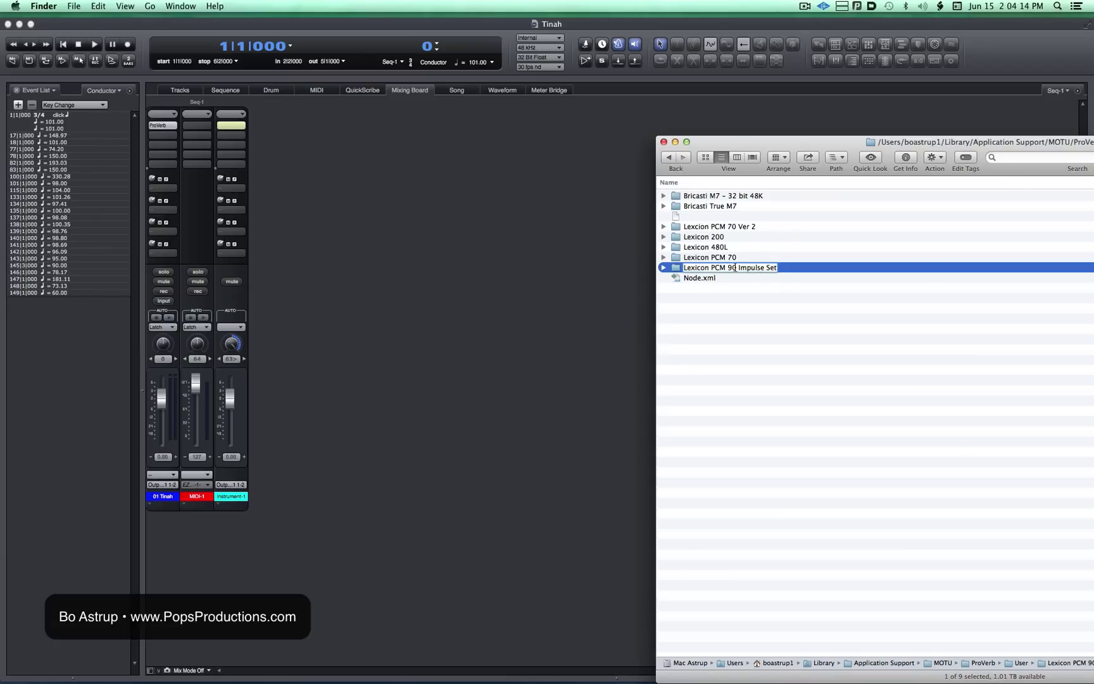
{"action": "left_click_drag", "start_coordinate": [733, 268], "coordinate": [799, 269]}
Rename the folder to 'Lexicon PCM 90', remove ' Impulse Set' from Node.xml line 24, and save
{"action": "key", "text": "BackSpace"}
{"action": "key", "text": "Return"}
{"action": "double_click", "coordinate": [697, 278]}
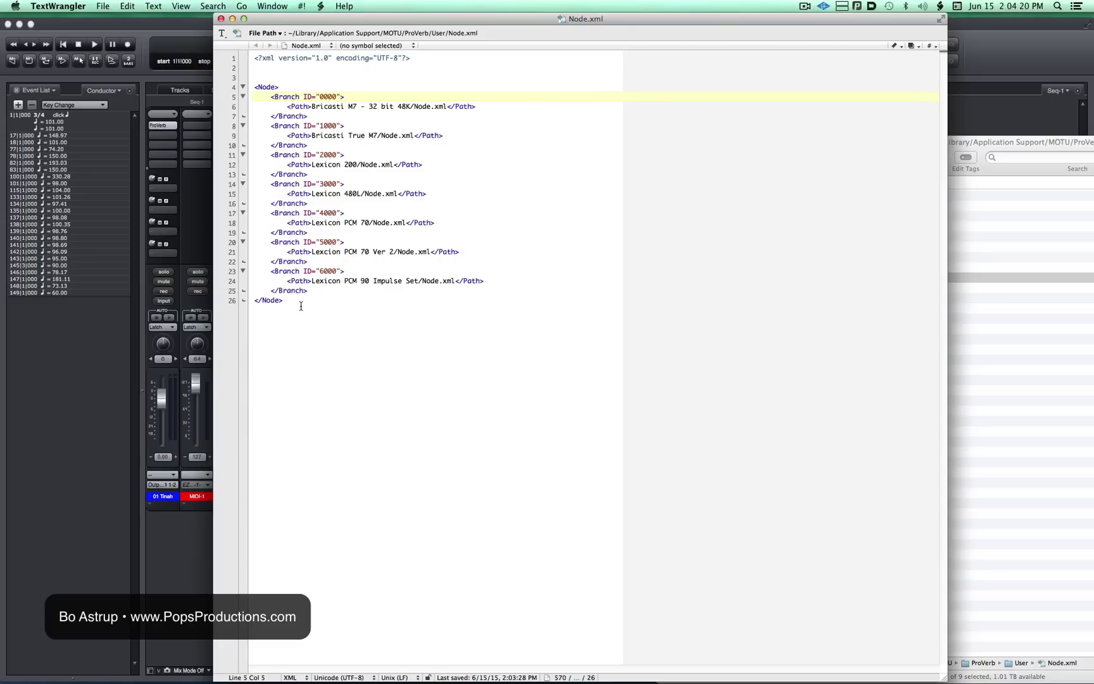
{"action": "left_click_drag", "start_coordinate": [368, 280], "coordinate": [416, 280]}
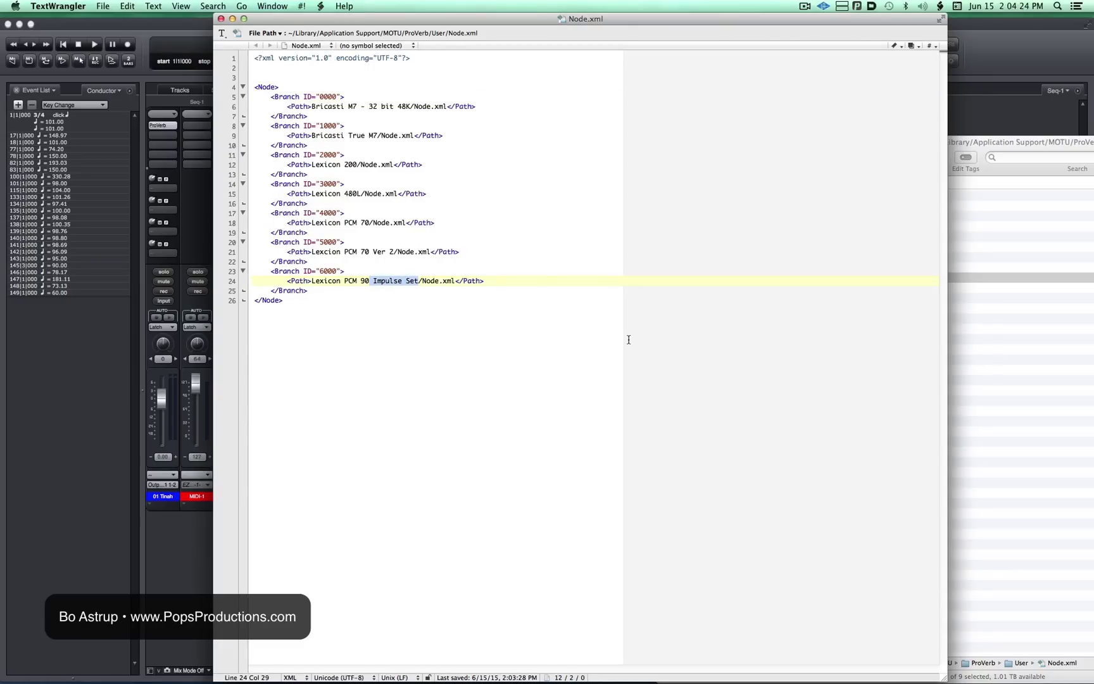
{"action": "key", "text": "BackSpace"}
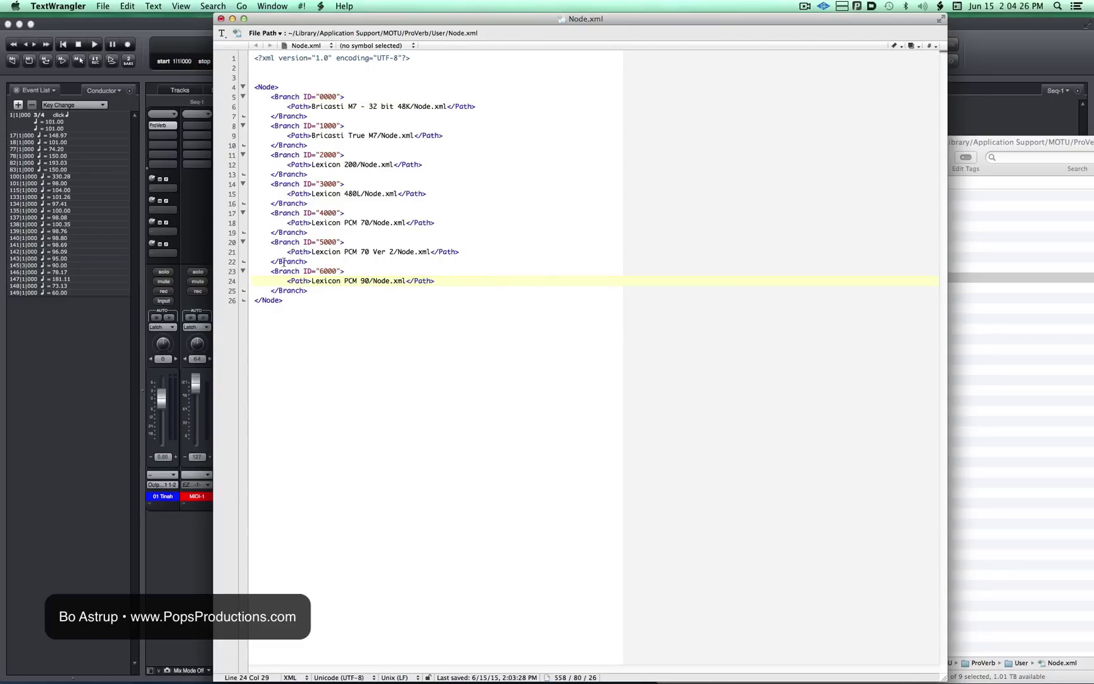
{"action": "left_click", "coordinate": [221, 19]}
{"action": "left_click", "coordinate": [671, 88]}
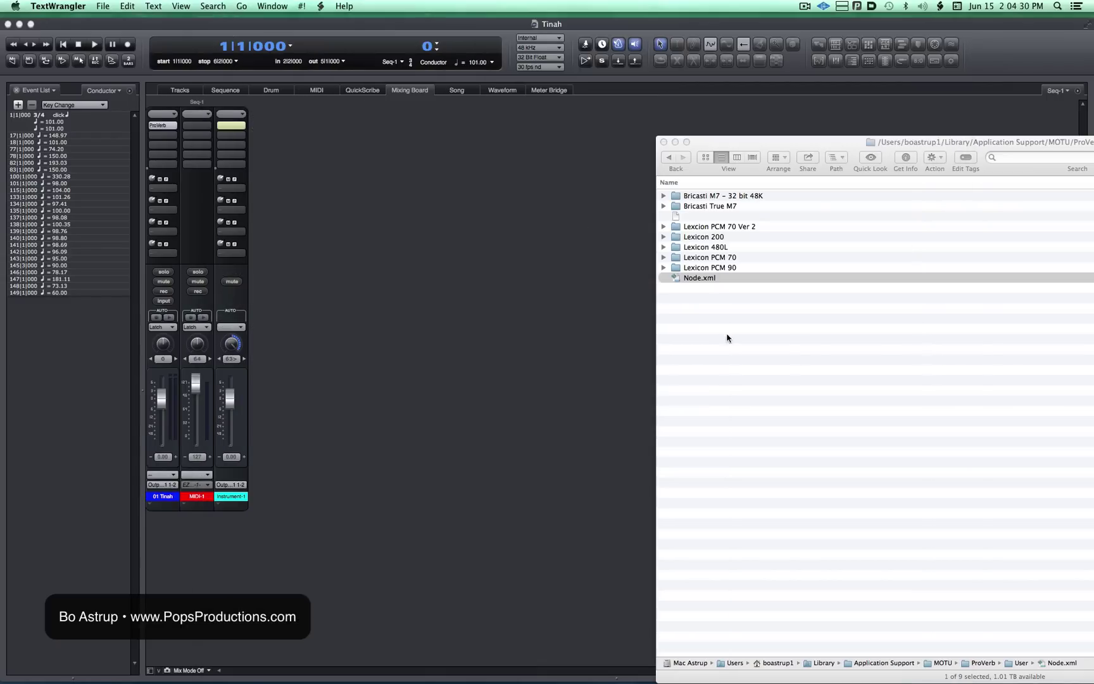
Check the User preset menu in ProVerb on the 01 Tinah track
{"action": "left_click", "coordinate": [661, 327]}
{"action": "left_click", "coordinate": [450, 294]}
{"action": "left_click", "coordinate": [163, 125]}
{"action": "left_click", "coordinate": [476, 320]}
{"action": "mouse_move", "coordinate": [485, 325]}
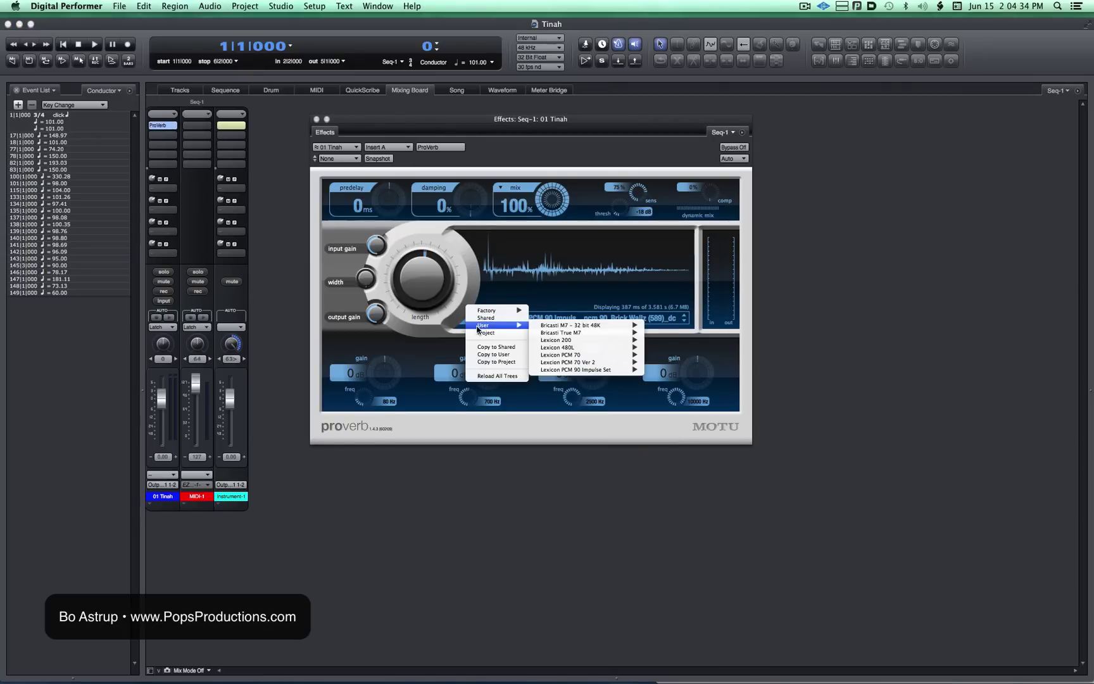
{"action": "mouse_move", "coordinate": [580, 370]}
{"action": "left_click", "coordinate": [257, 145]}
{"action": "left_click", "coordinate": [276, 142]}
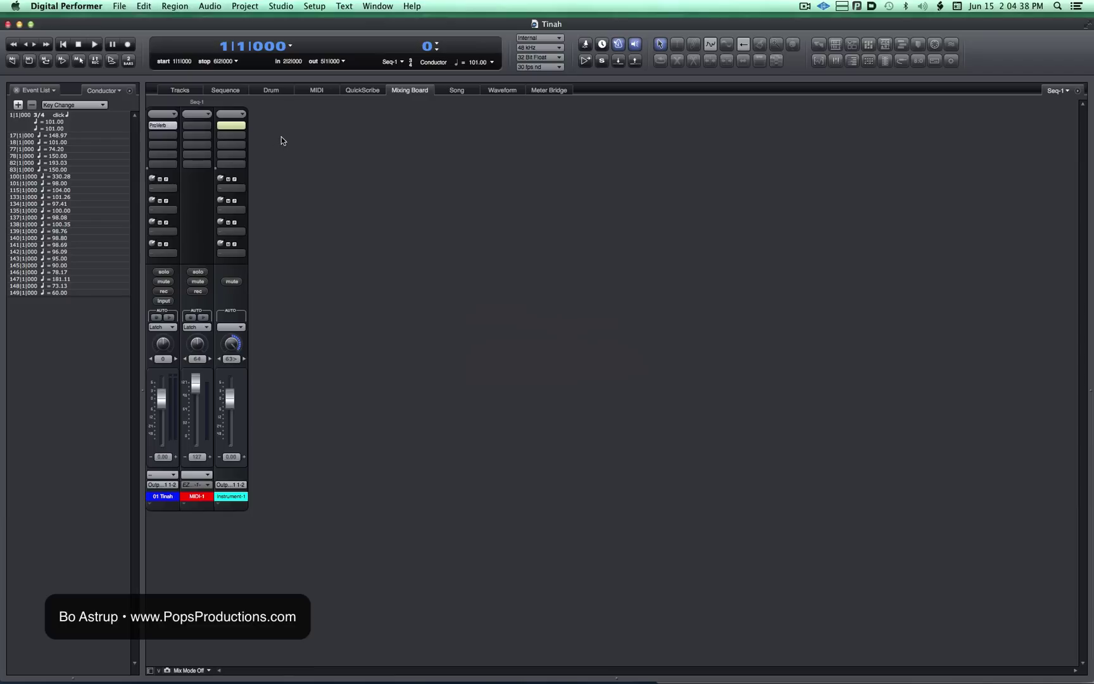
Quit Digital Performer without saving, relaunch it from the Dock, and reopen Tinah
{"action": "key", "text": "super+q"}
{"action": "left_click", "coordinate": [497, 226]}
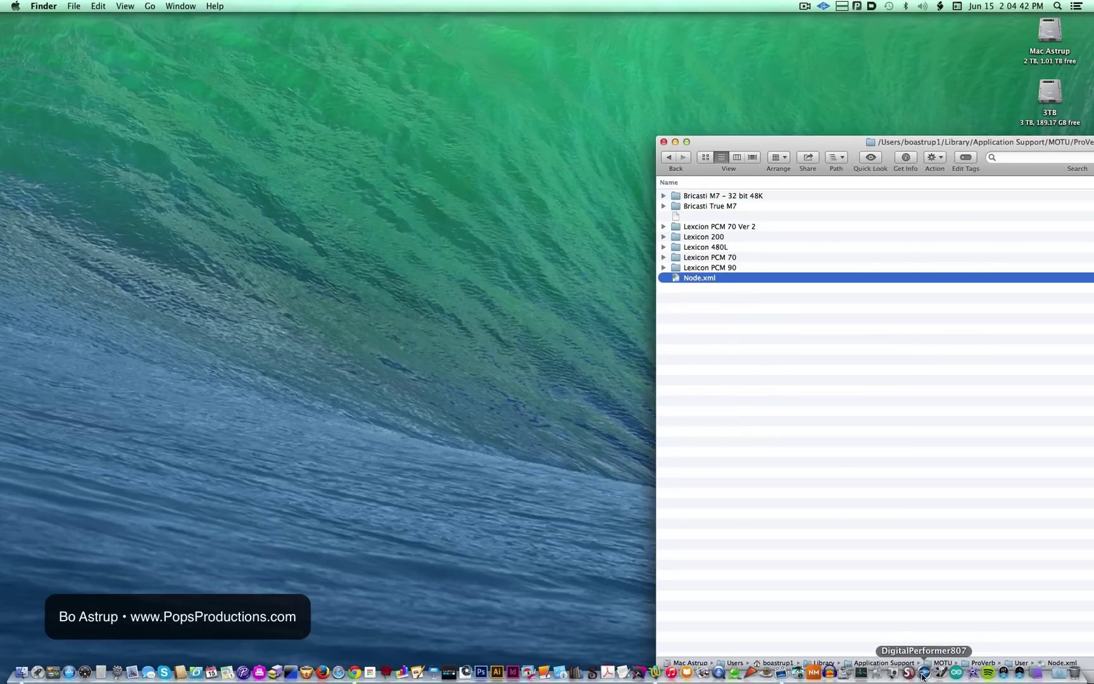
{"action": "left_click", "coordinate": [893, 671]}
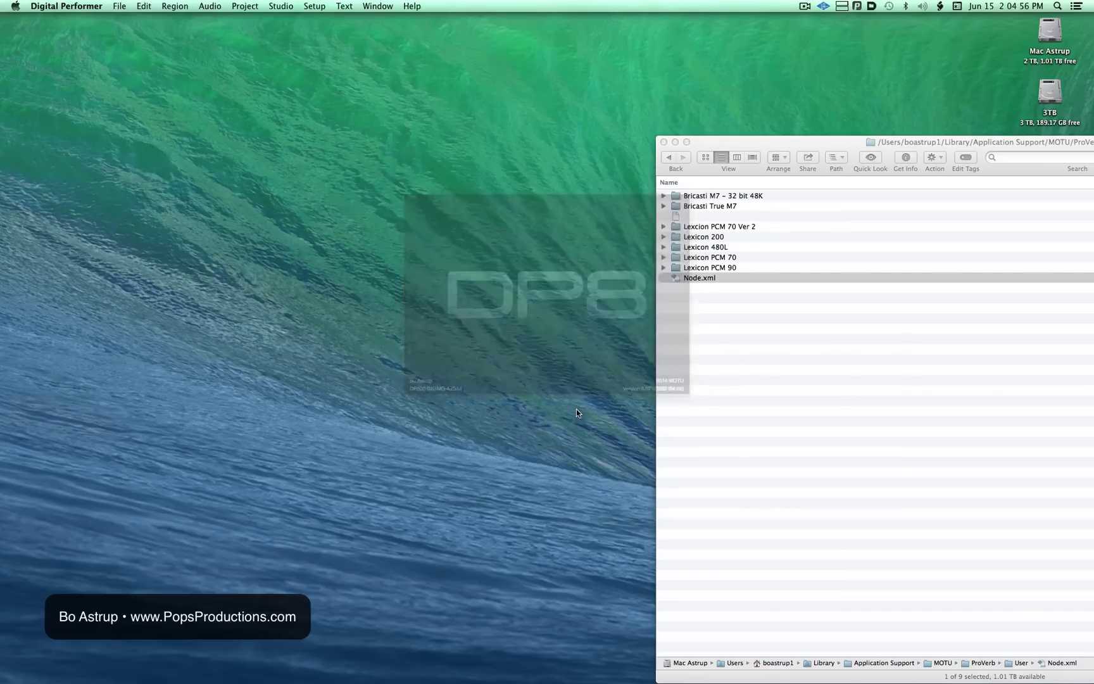
{"action": "left_click", "coordinate": [354, 245]}
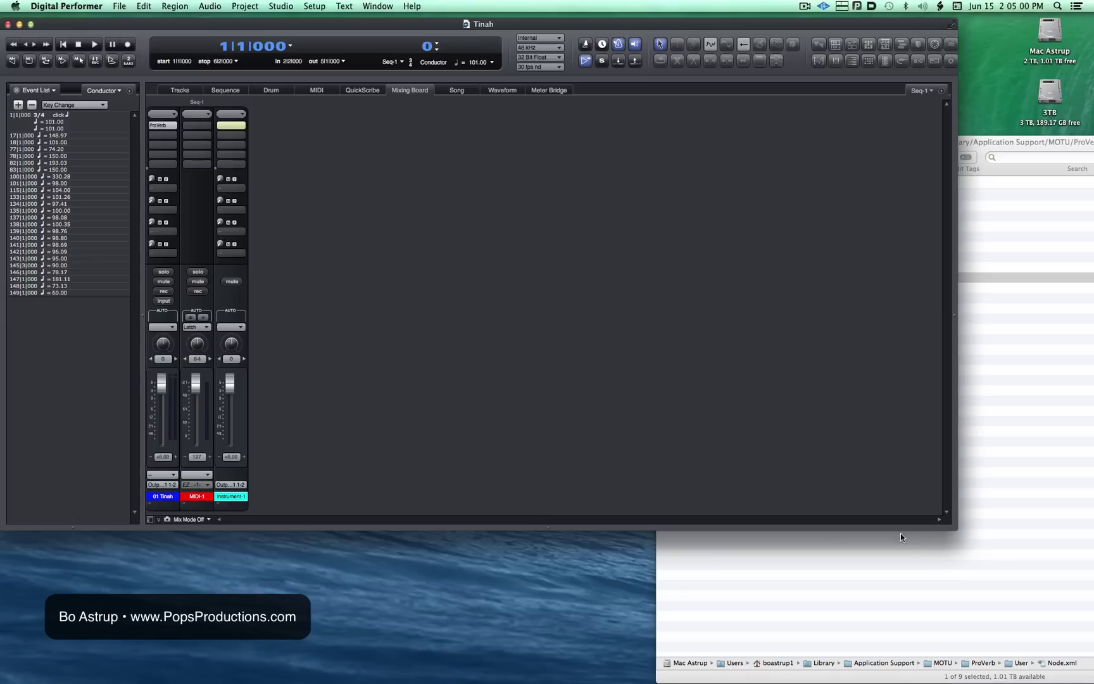
Enlarge the Tinah window and confirm ProVerb's User presets now include Lexicon PCM 90
{"action": "left_click_drag", "start_coordinate": [957, 530], "coordinate": [1090, 676]}
{"action": "left_click", "coordinate": [163, 125]}
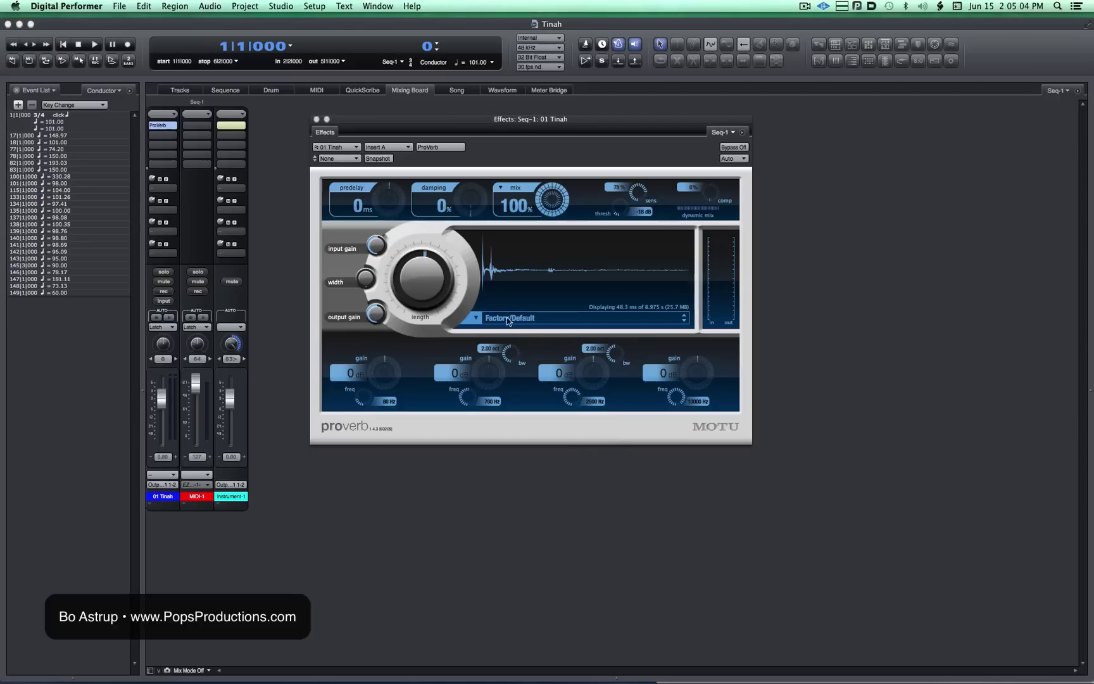
{"action": "left_click", "coordinate": [477, 313]}
{"action": "mouse_move", "coordinate": [501, 326]}
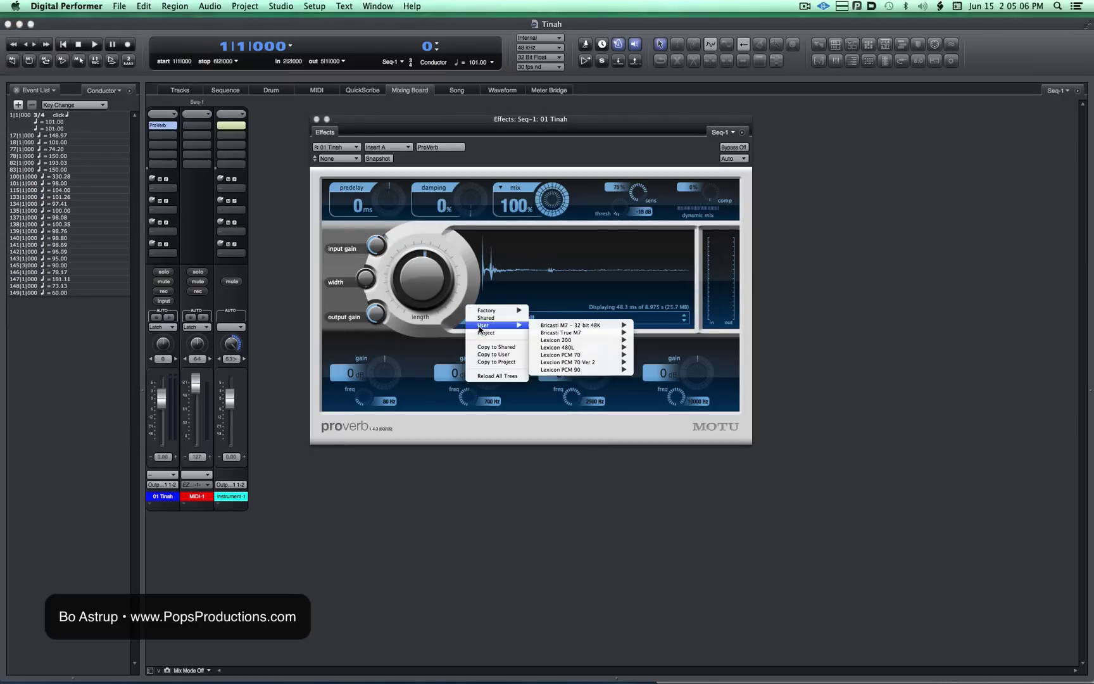
{"action": "mouse_move", "coordinate": [571, 371]}
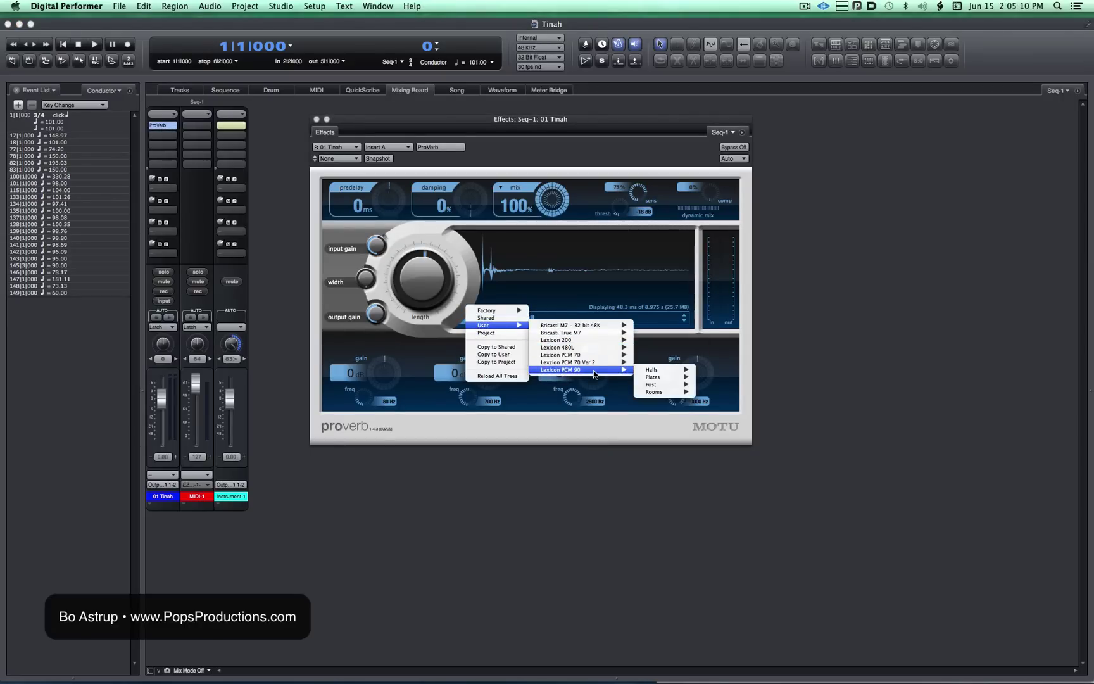
{"action": "left_click", "coordinate": [937, 388]}
{"action": "mouse_move", "coordinate": [940, 676]}
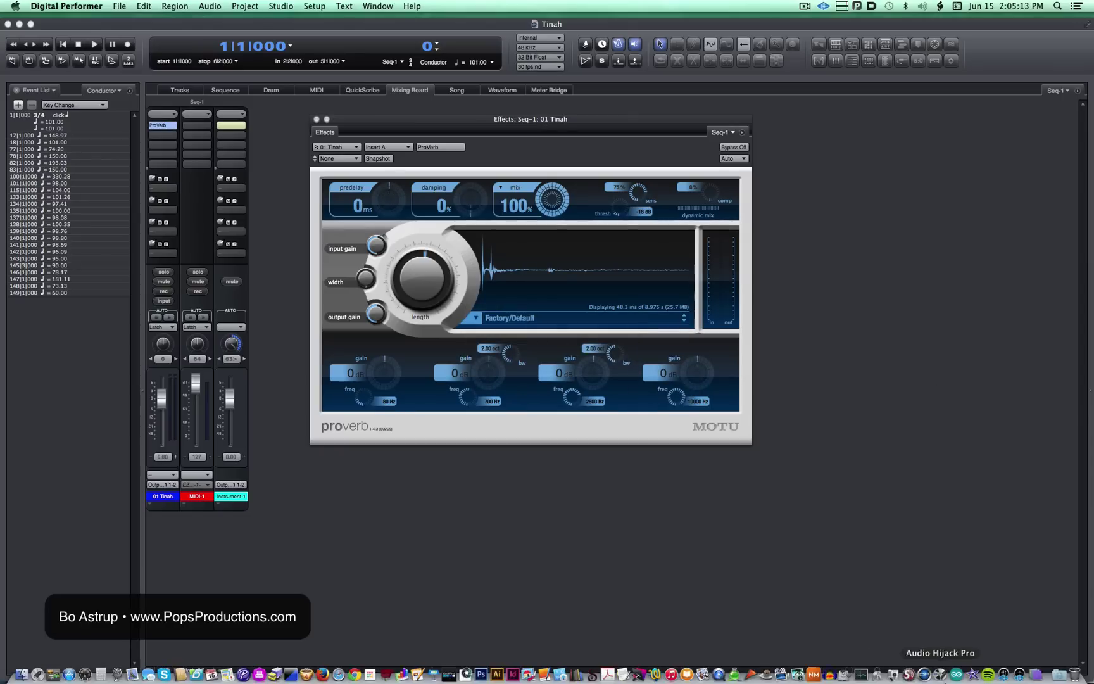
{"action": "right_click", "coordinate": [1057, 677]}
Rename QRS-XL in Downloads > Impulse Responses – 2 to 'Quantec QRS-XL' and drag it onto ProVerb
{"action": "left_click", "coordinate": [1050, 639]}
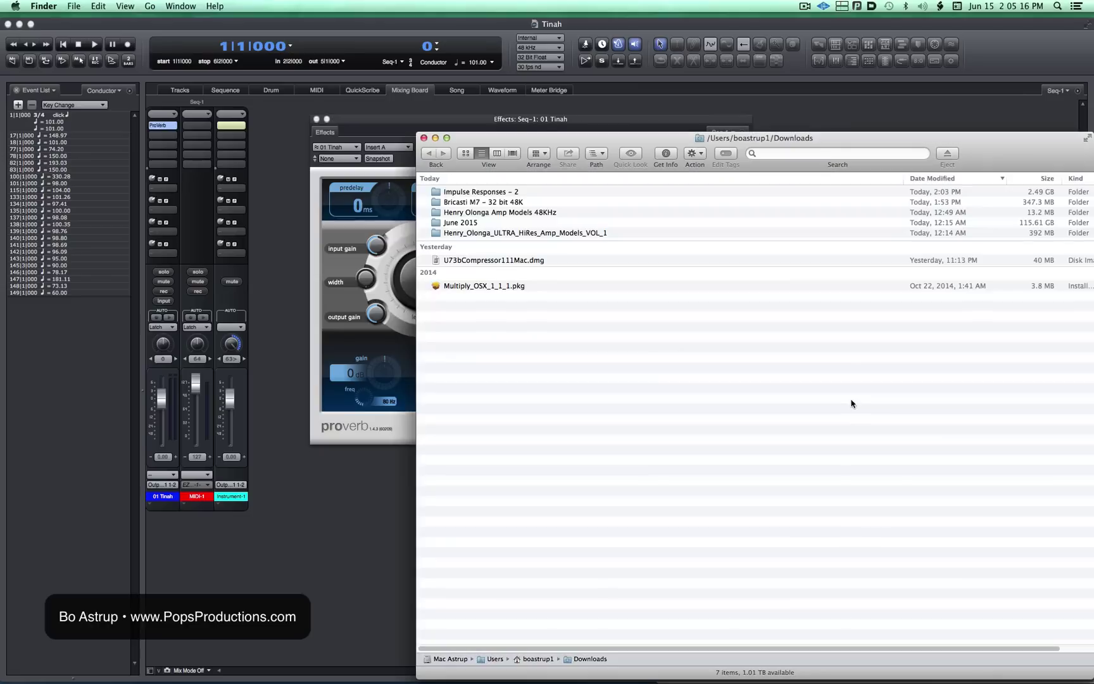
{"action": "double_click", "coordinate": [488, 192]}
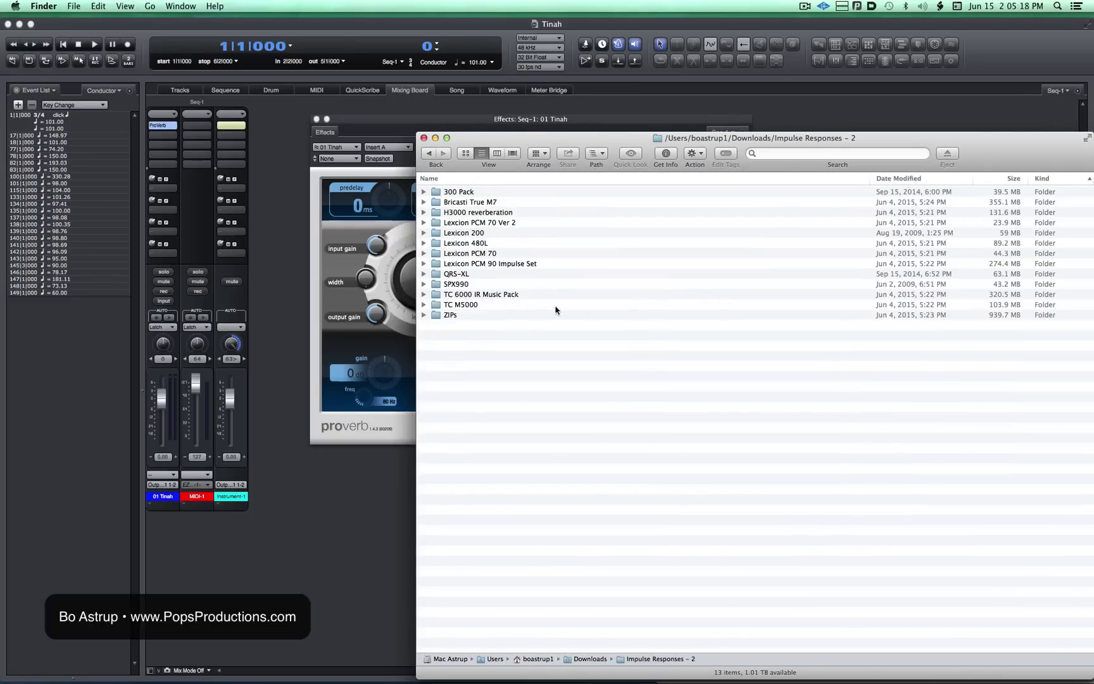
{"action": "left_click", "coordinate": [452, 275]}
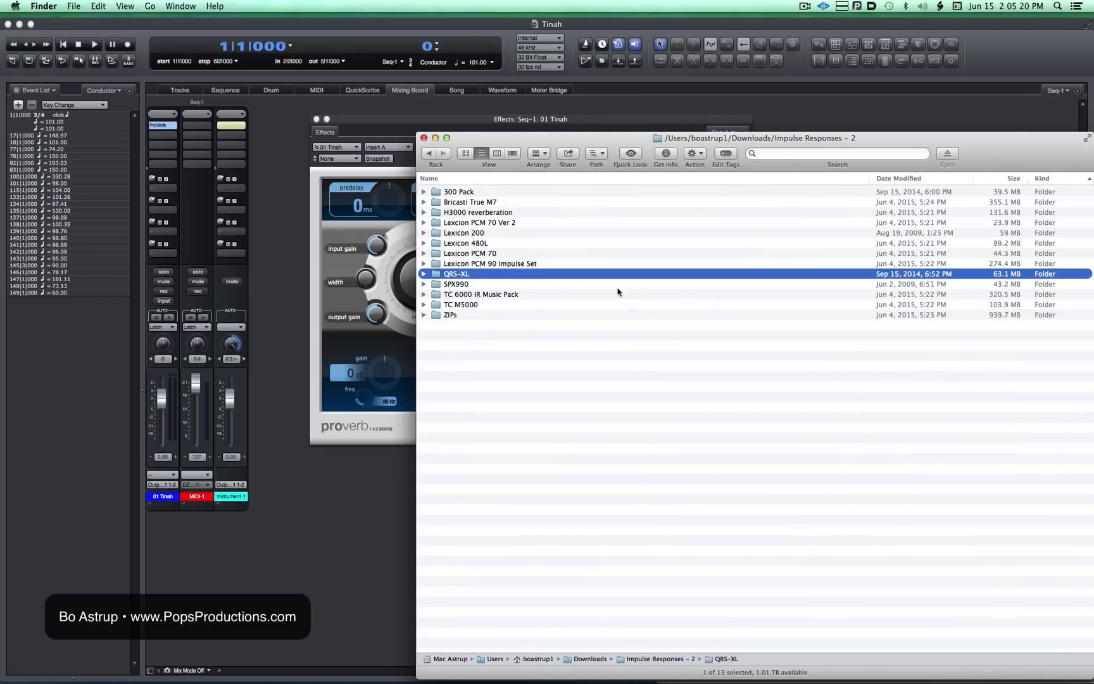
{"action": "key", "text": "Return"}
{"action": "left_click", "coordinate": [445, 274]}
{"action": "type", "text": "Quantec"}
{"action": "key", "text": "Return"}
{"action": "left_click_drag", "start_coordinate": [497, 145], "coordinate": [681, 144]}
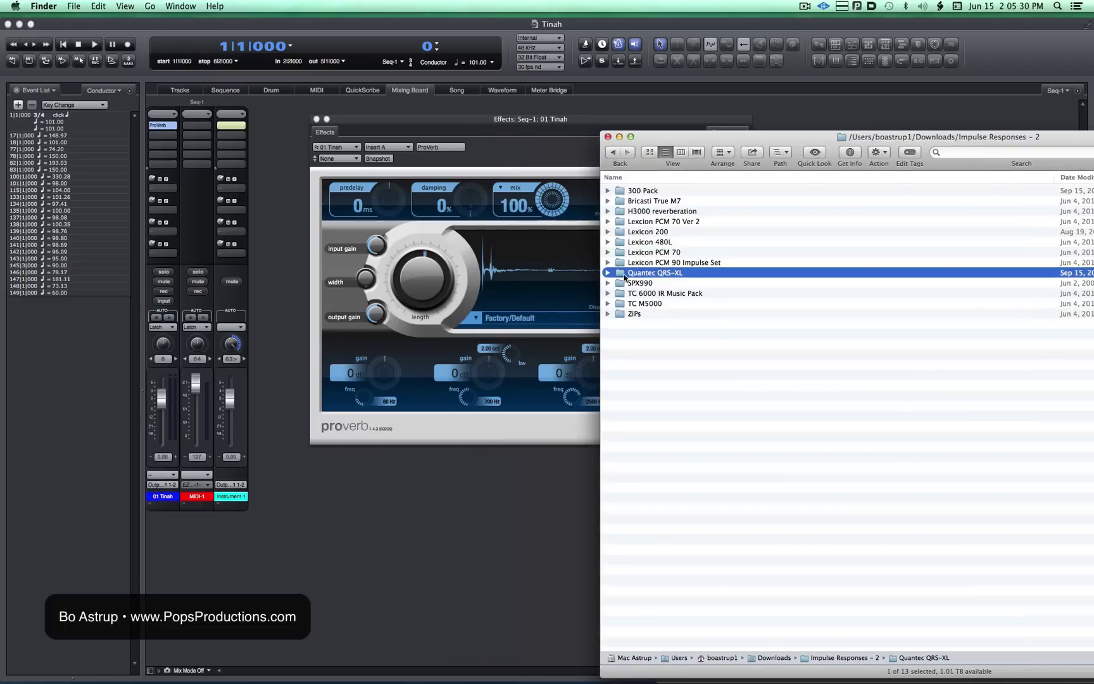
{"action": "left_click_drag", "start_coordinate": [593, 281], "coordinate": [543, 311]}
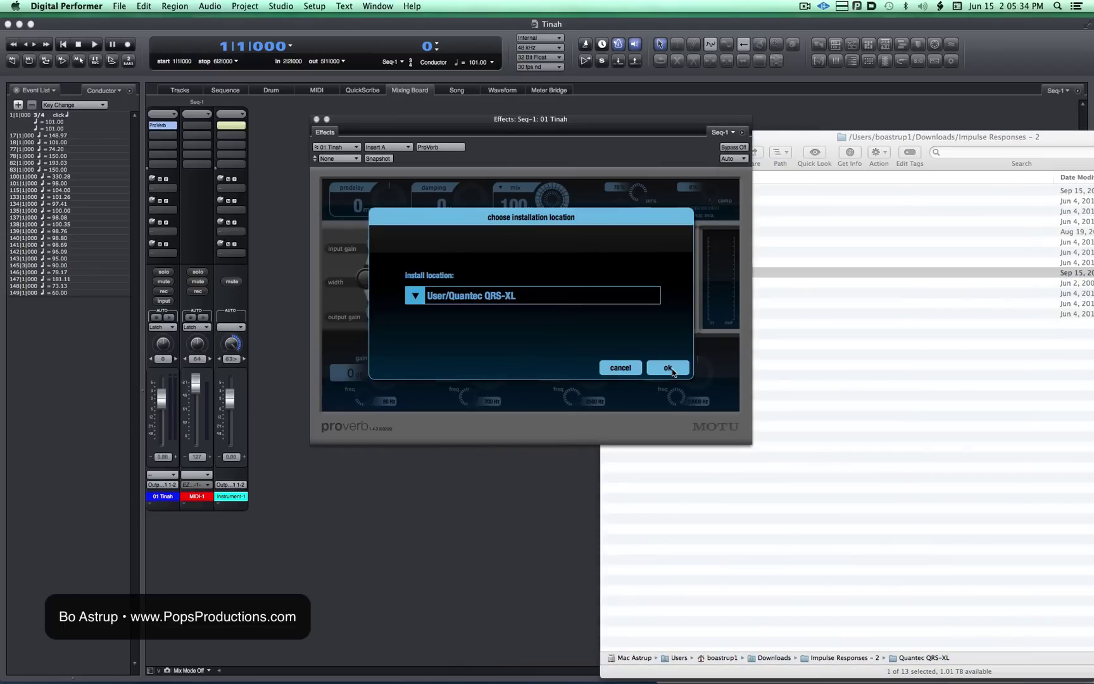
Finish installing Quantec QRS-XL into User, then install the SPX990 folder into ProVerb's User presets
{"action": "left_click", "coordinate": [662, 364]}
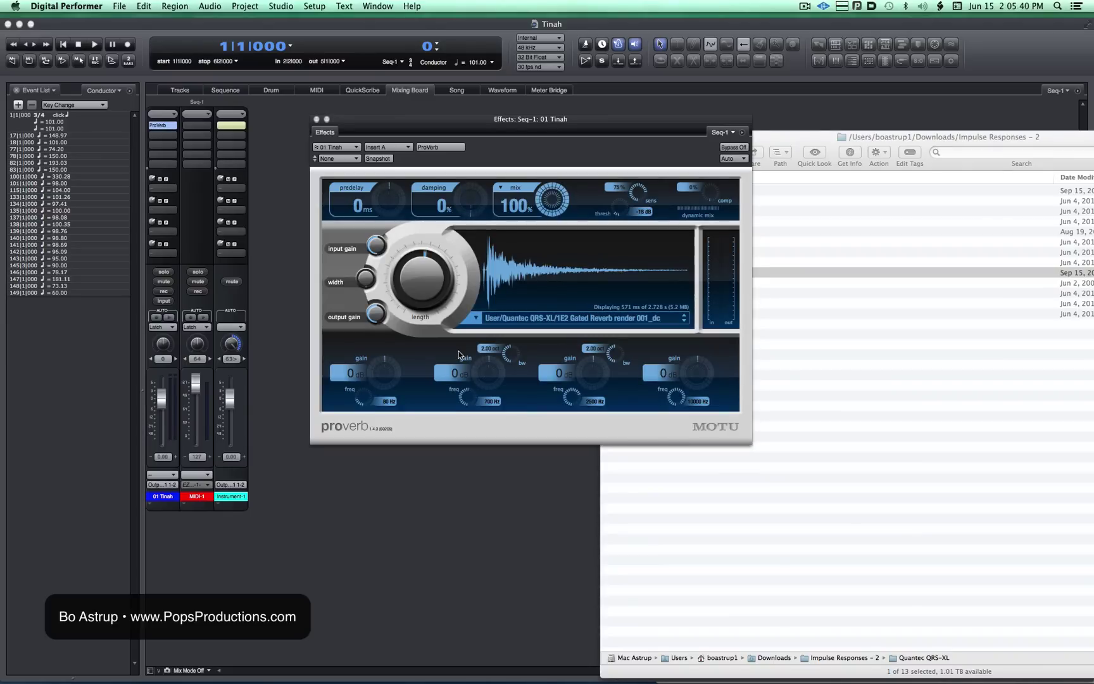
{"action": "left_click", "coordinate": [830, 379]}
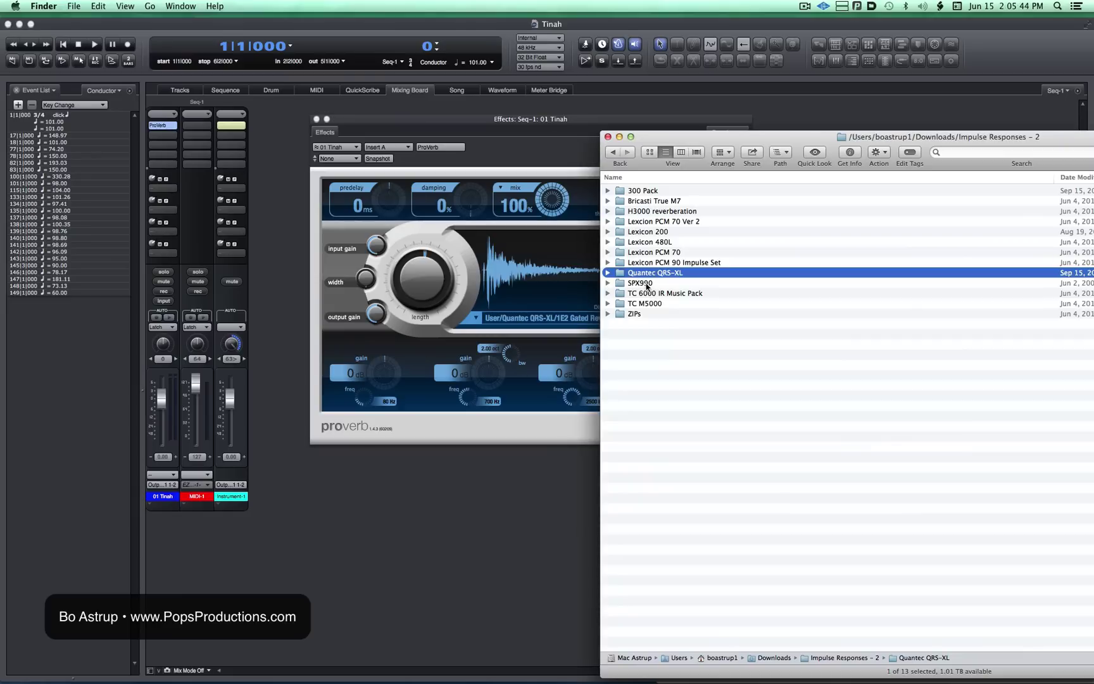
{"action": "left_click_drag", "start_coordinate": [641, 283], "coordinate": [541, 315]}
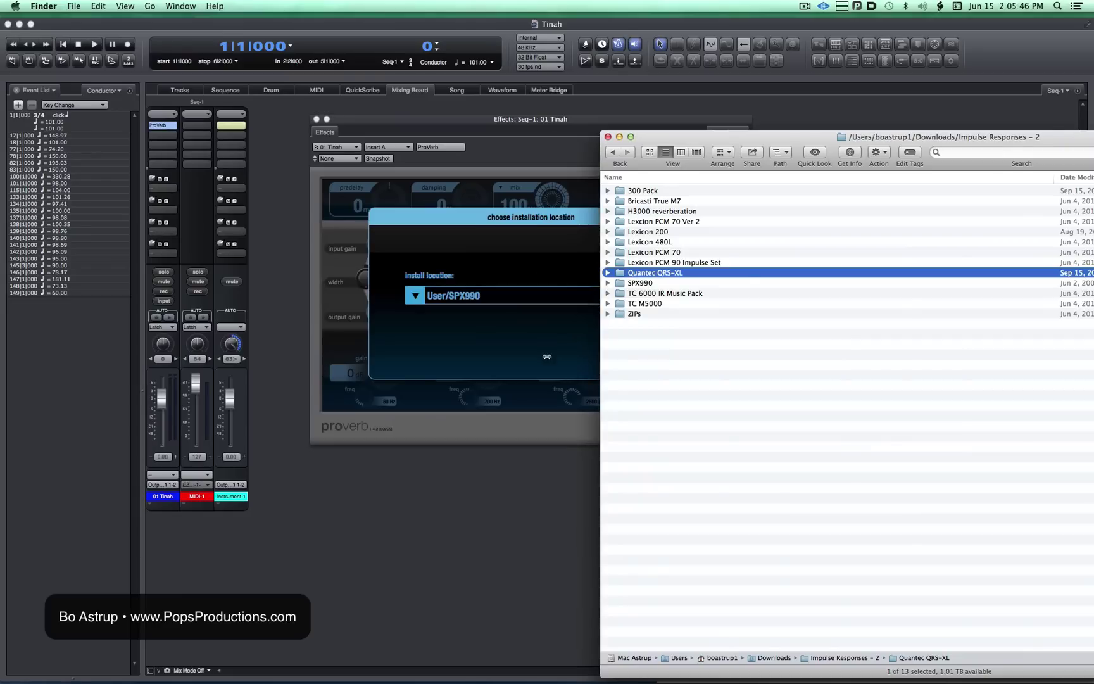
{"action": "left_click", "coordinate": [664, 364]}
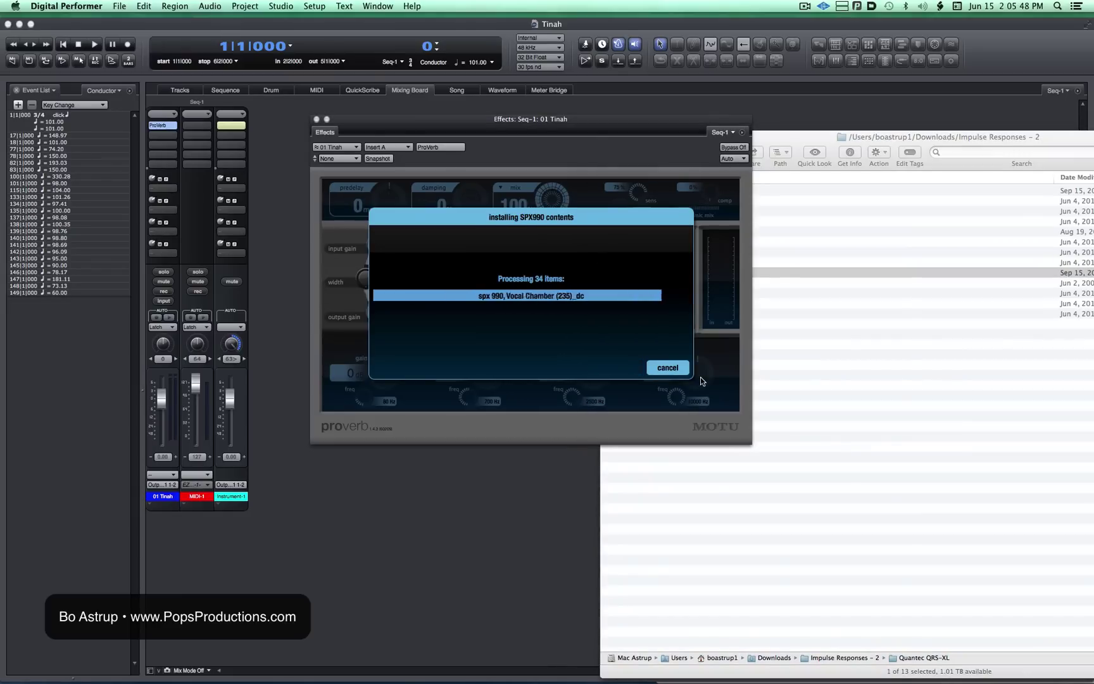
Install the 131-item TC 6000 IR Music Pack into ProVerb's User presets
{"action": "left_click", "coordinate": [811, 378]}
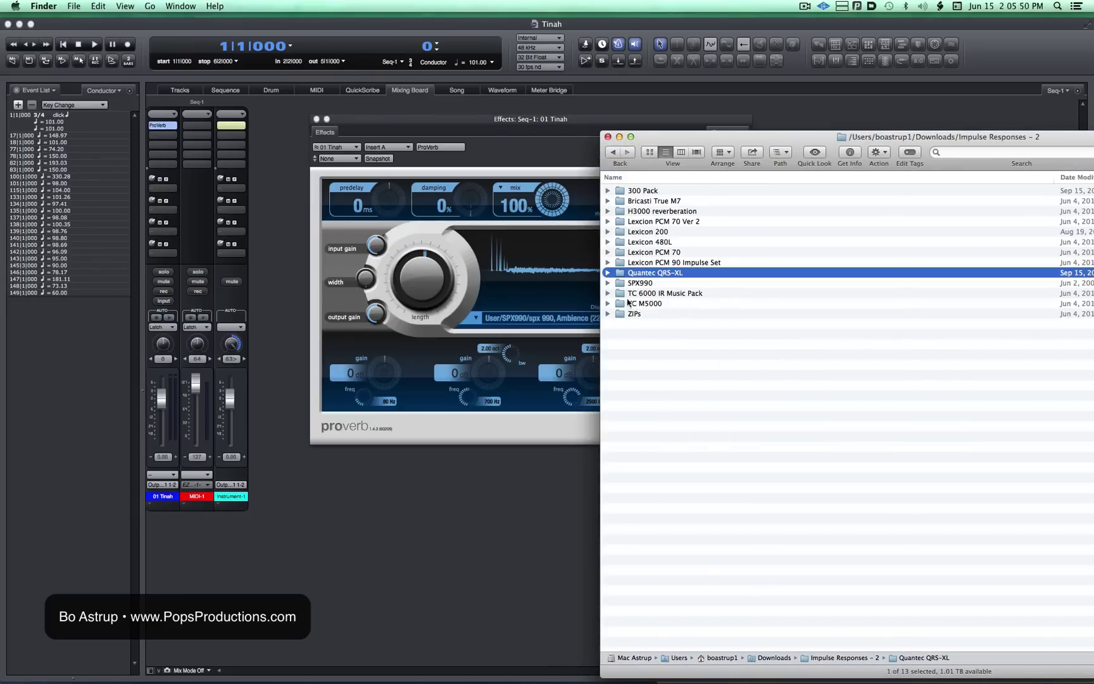
{"action": "left_click_drag", "start_coordinate": [627, 293], "coordinate": [541, 322]}
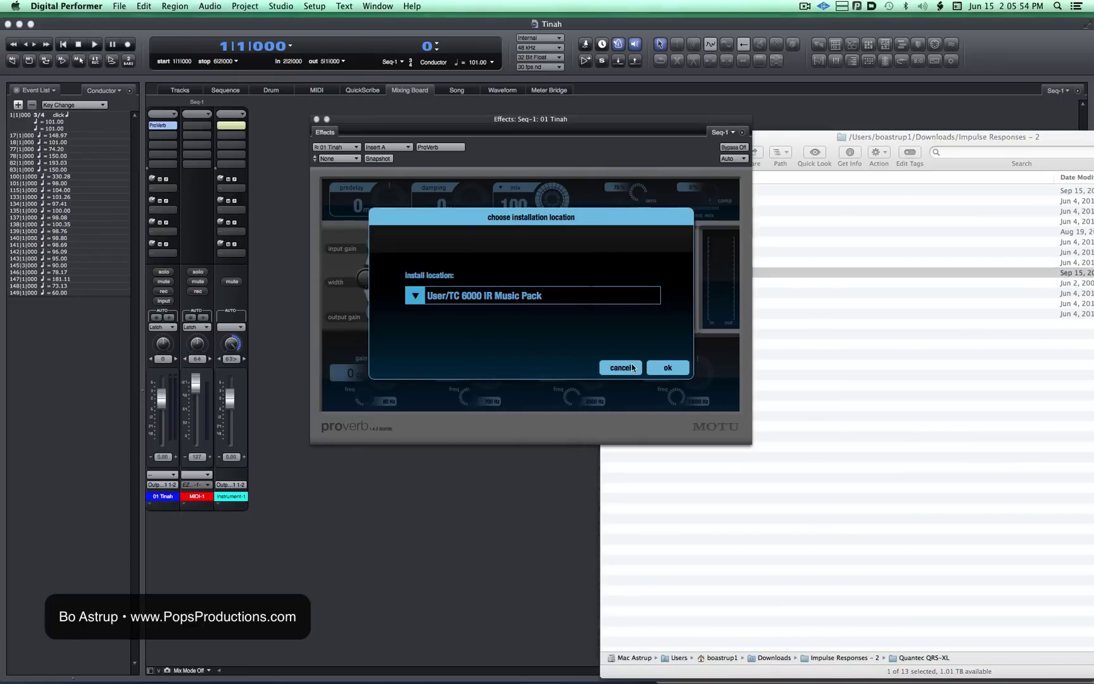
{"action": "left_click", "coordinate": [668, 367]}
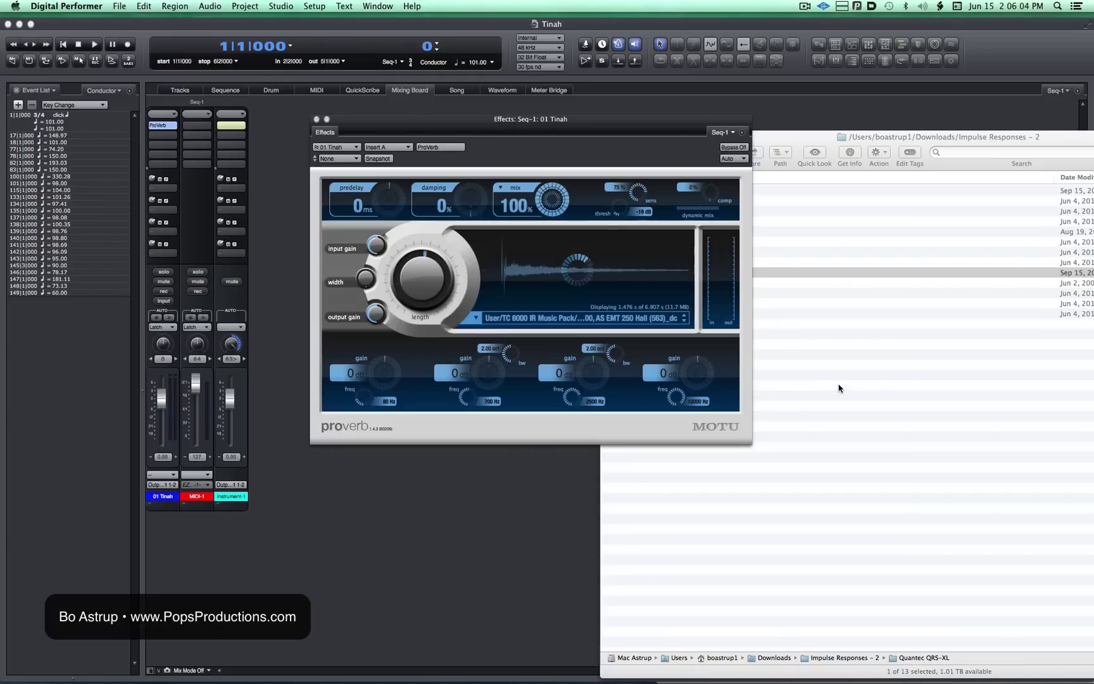
Install the TC M5000 folder into ProVerb's User presets
{"action": "left_click", "coordinate": [829, 385]}
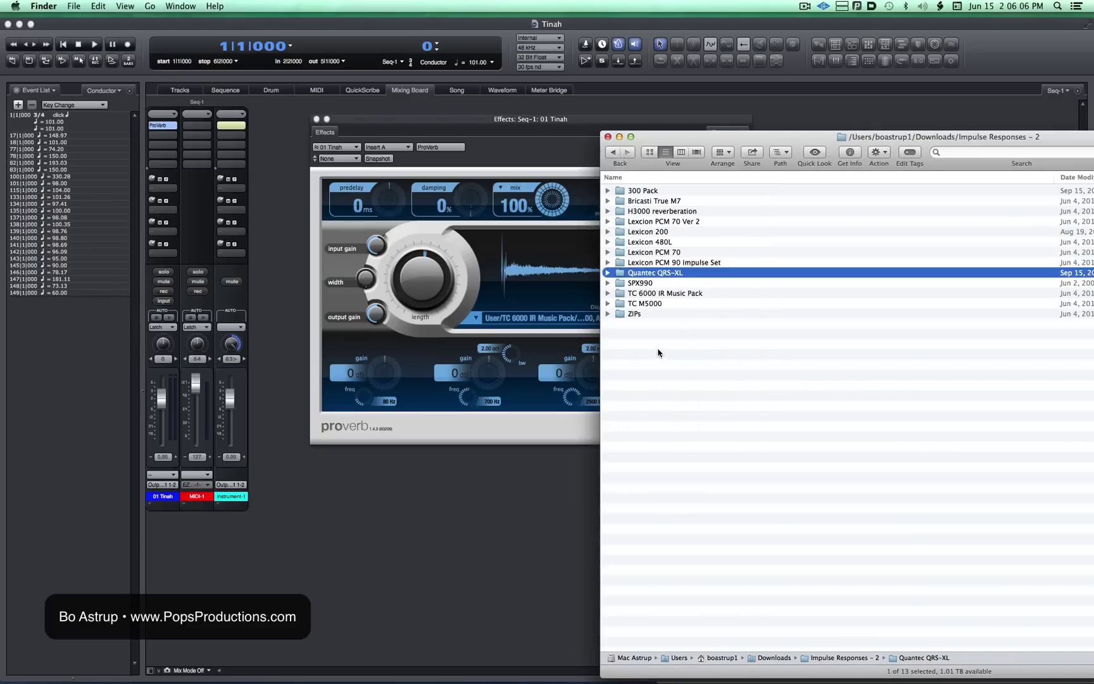
{"action": "left_click_drag", "start_coordinate": [643, 304], "coordinate": [548, 329]}
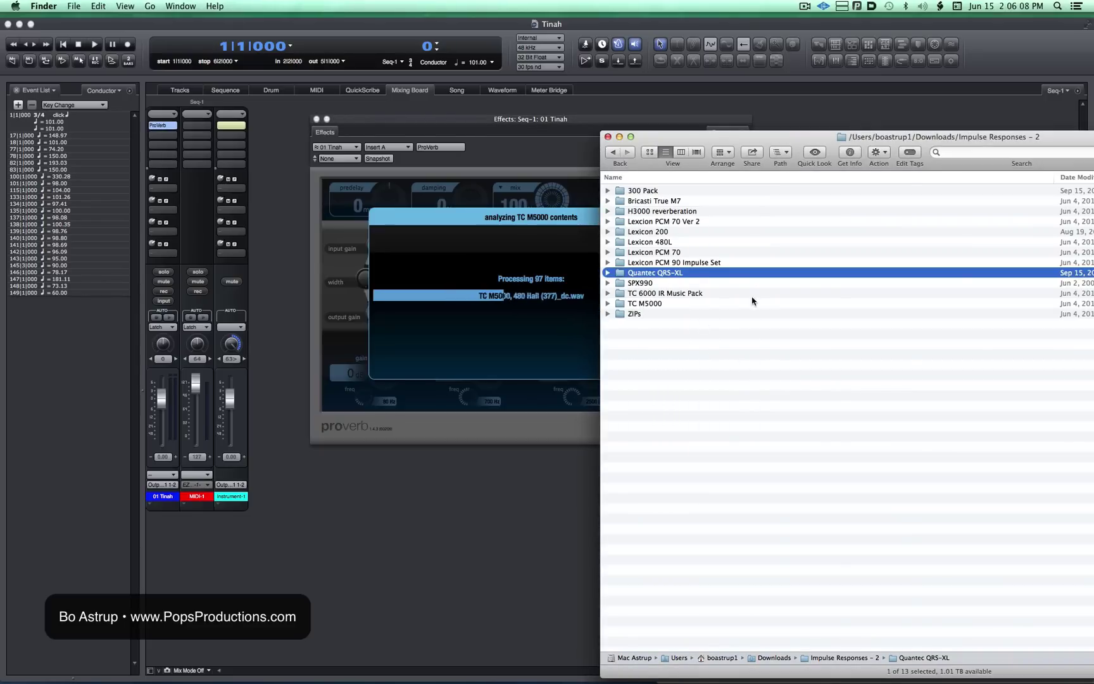
{"action": "left_click", "coordinate": [654, 367]}
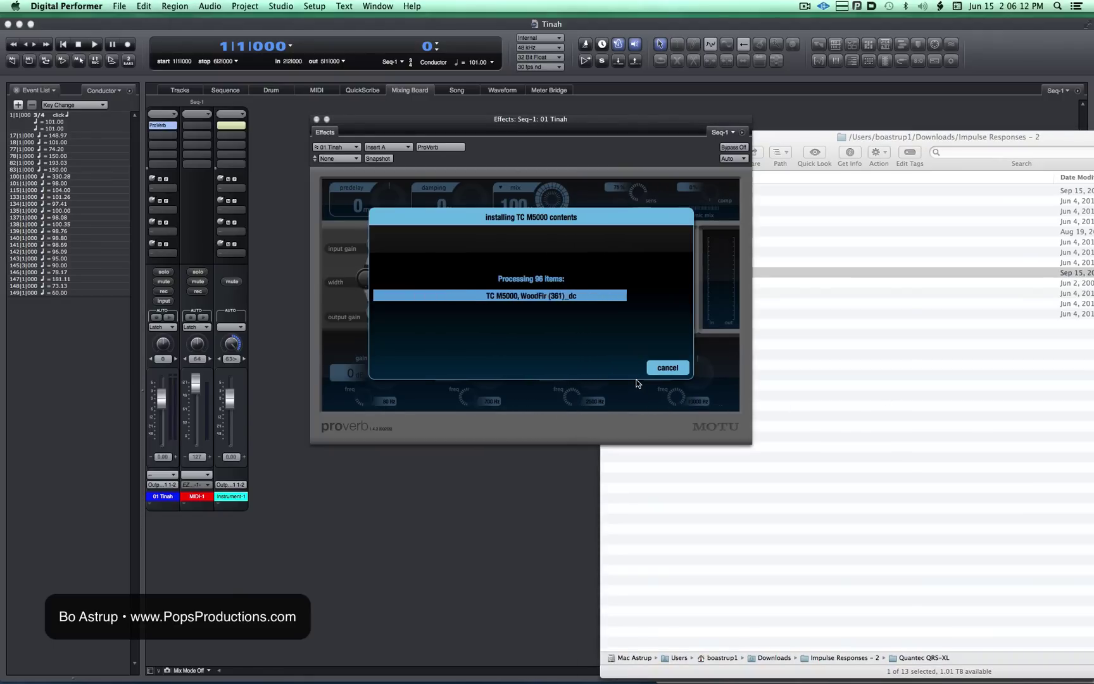
Rename the H3000 folder to 'Eventide H3000 reverberation' and install it into ProVerb's User presets
{"action": "left_click", "coordinate": [817, 407]}
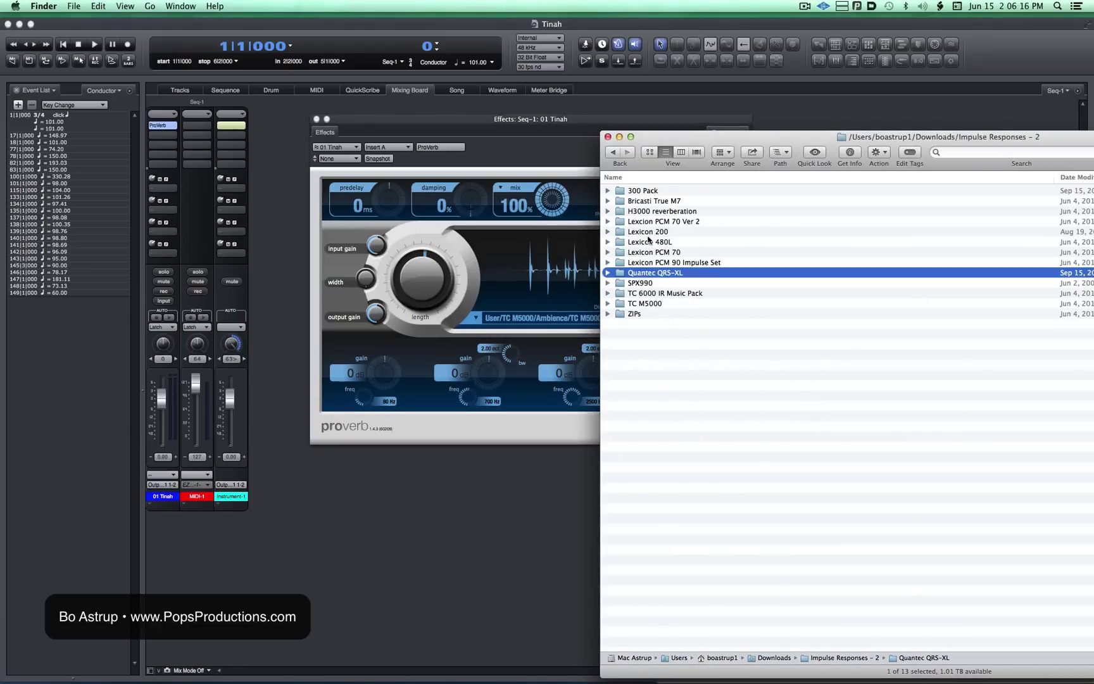
{"action": "left_click_drag", "start_coordinate": [653, 214], "coordinate": [683, 213]}
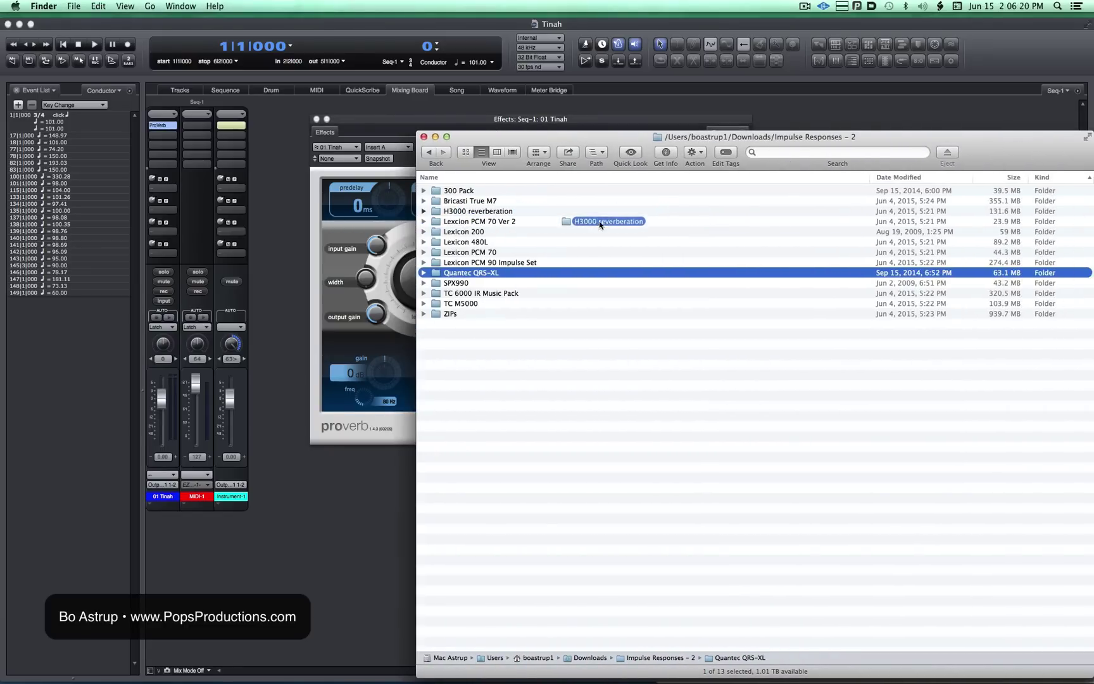
{"action": "left_click_drag", "start_coordinate": [599, 224], "coordinate": [610, 442]}
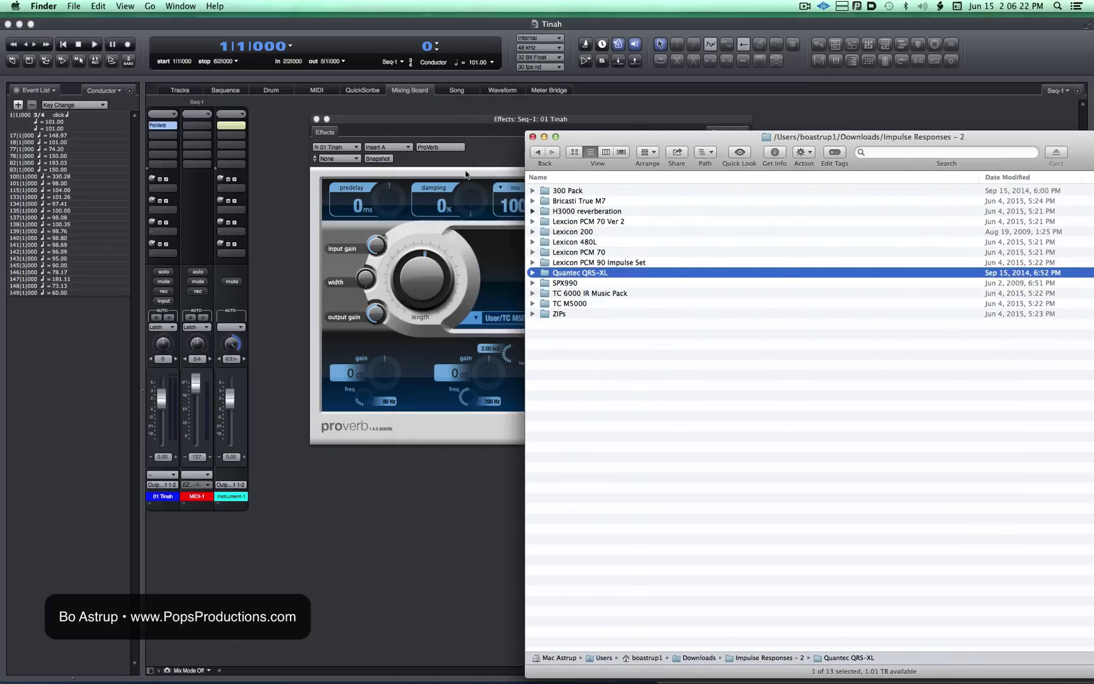
{"action": "left_click", "coordinate": [658, 210]}
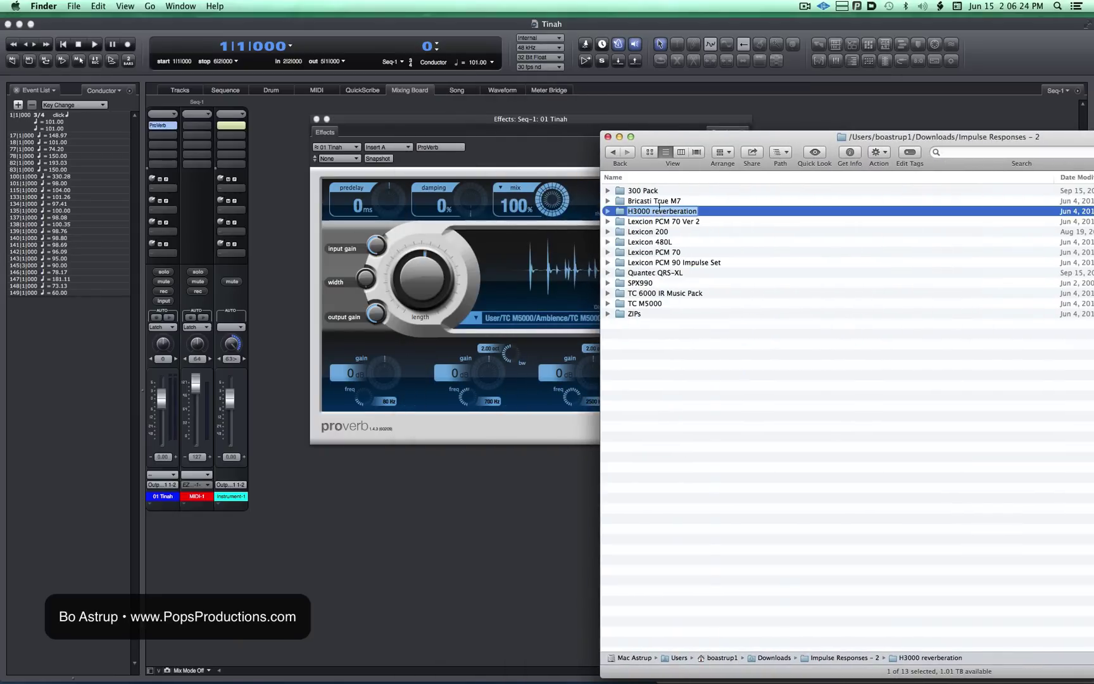
{"action": "type", "text": "Eventide"}
{"action": "key", "text": "Return"}
{"action": "left_click_drag", "start_coordinate": [621, 218], "coordinate": [497, 326]}
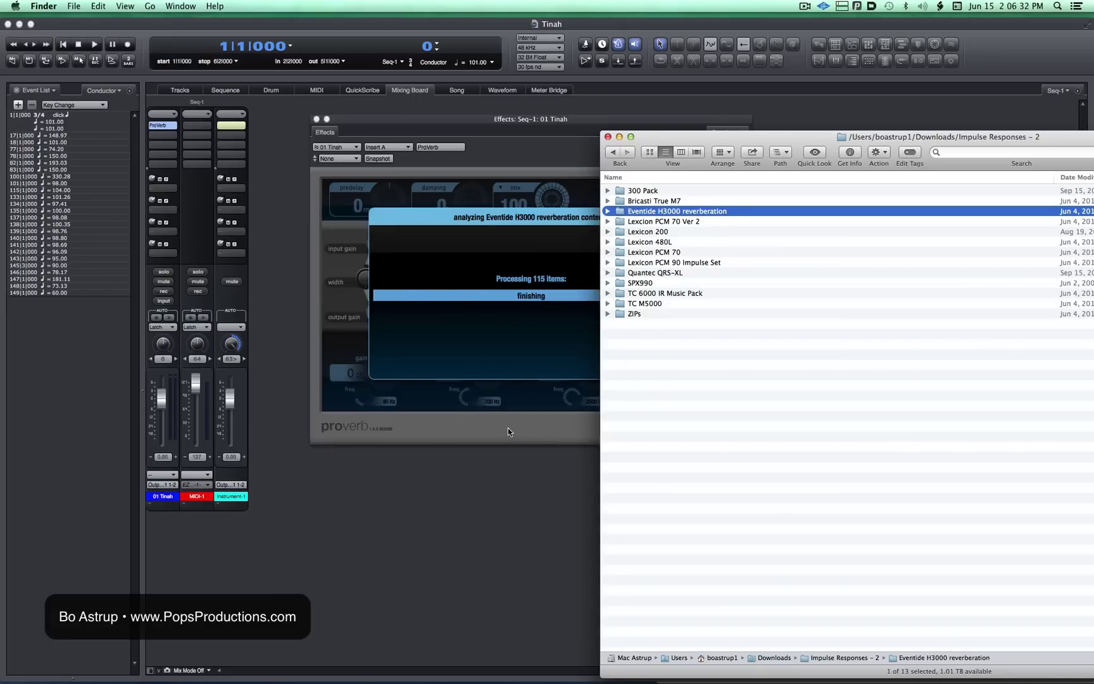
{"action": "left_click", "coordinate": [667, 368]}
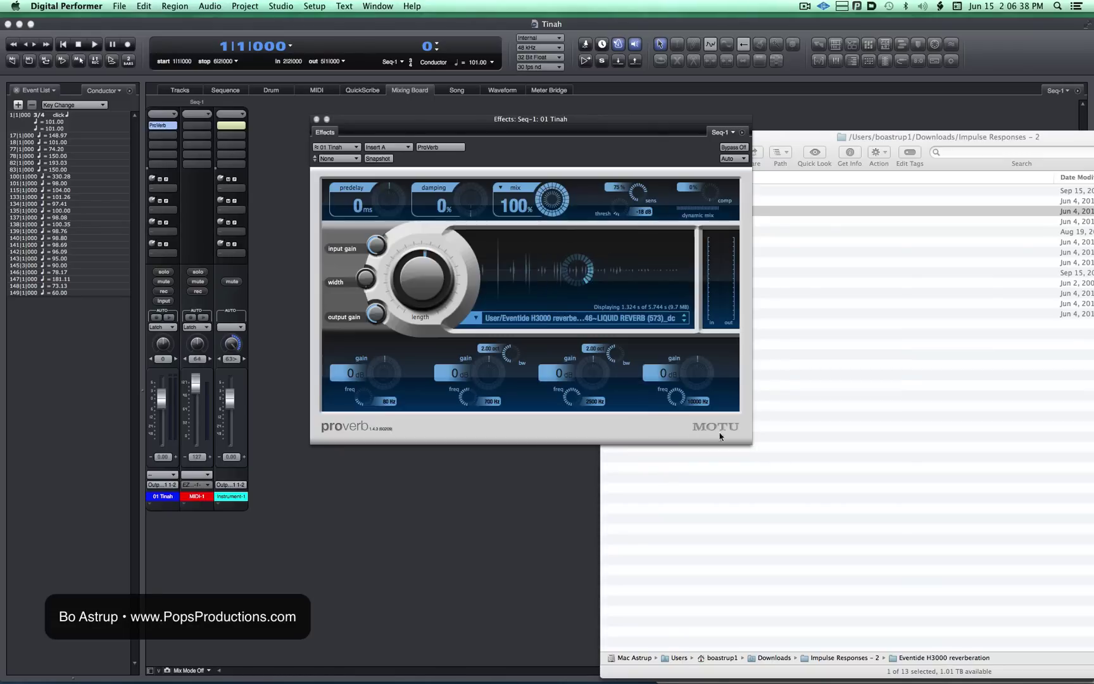
Check that ProVerb's User list shows Eventide H3000 reverberation with its groups, then return to Finder
{"action": "left_click", "coordinate": [473, 315]}
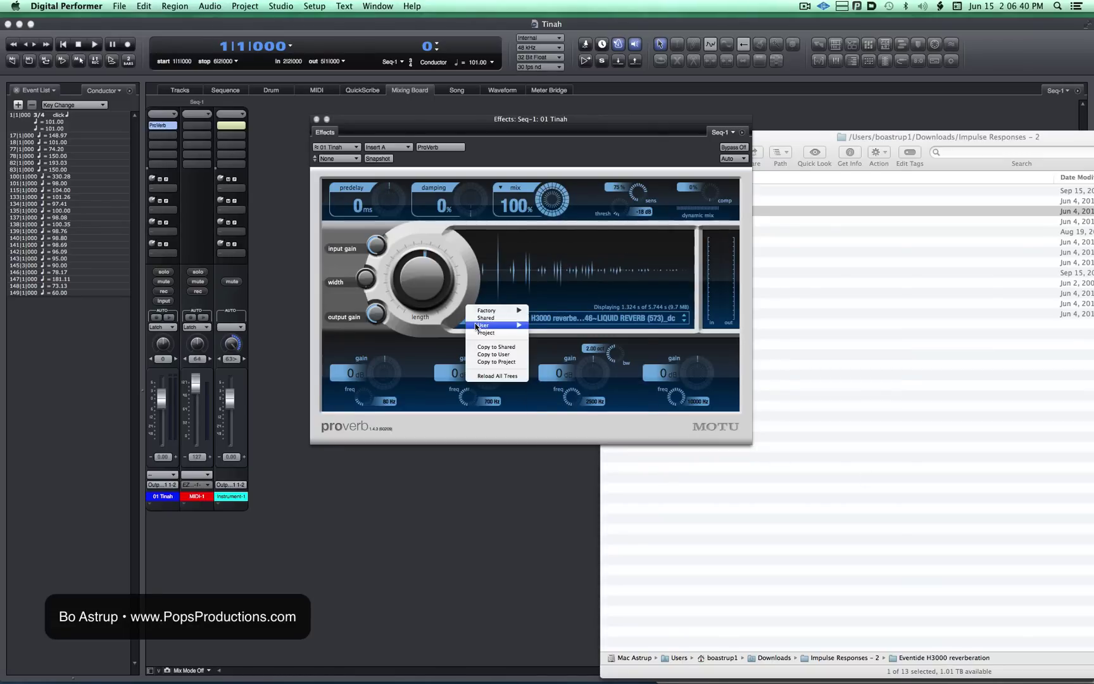
{"action": "mouse_move", "coordinate": [485, 325]}
{"action": "mouse_move", "coordinate": [564, 371]}
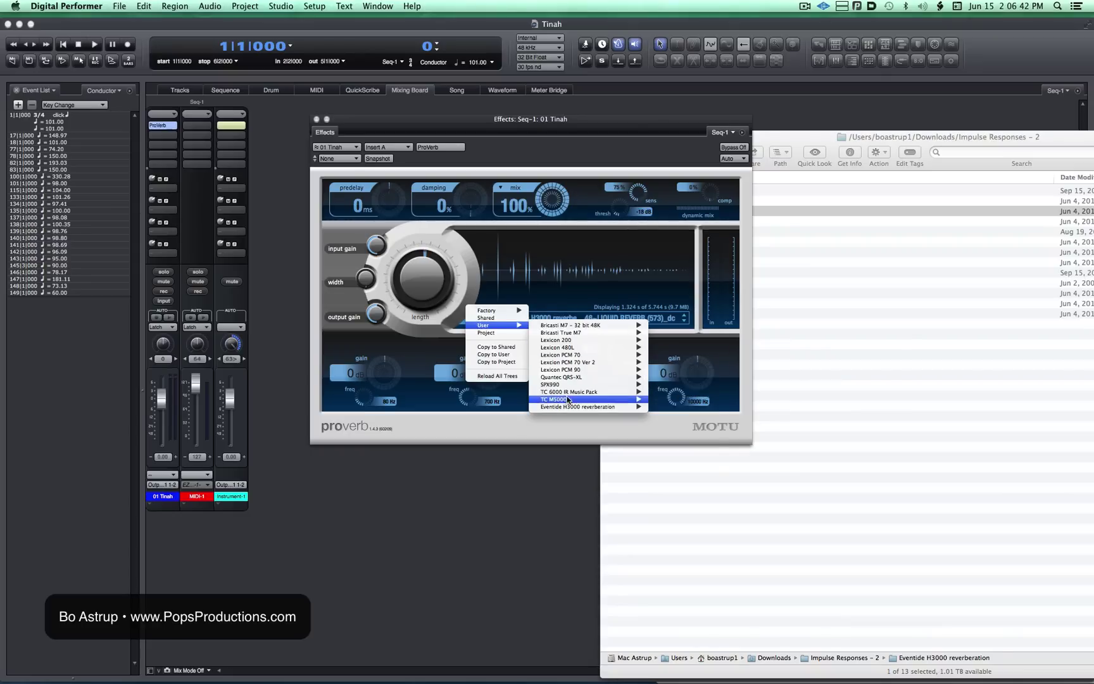
{"action": "mouse_move", "coordinate": [554, 408]}
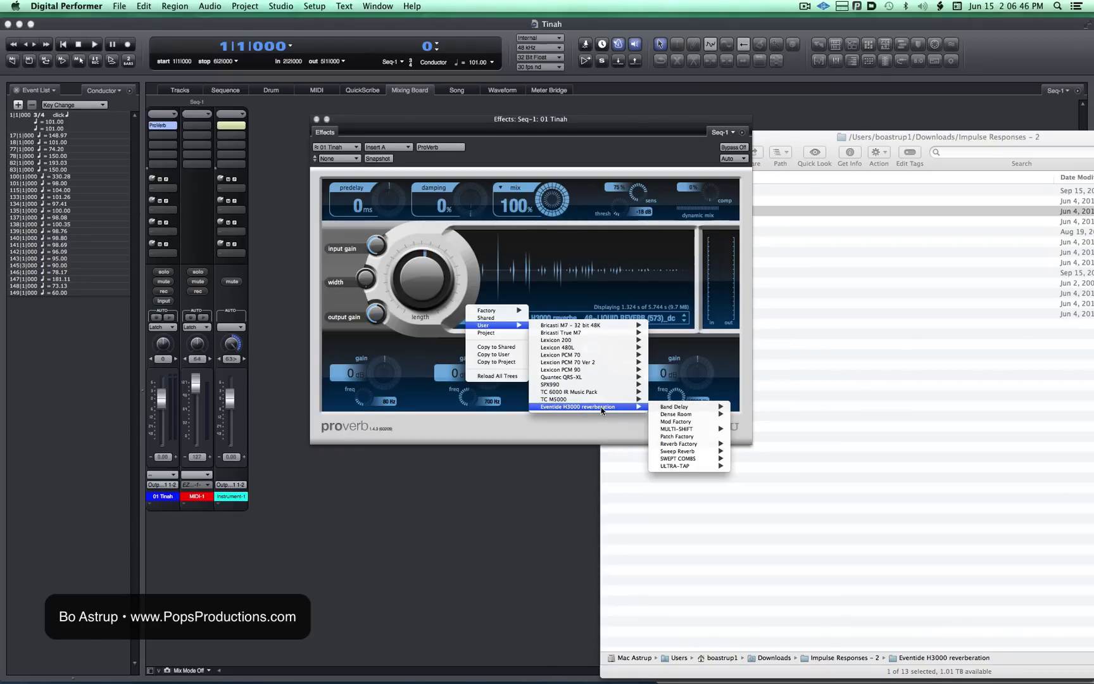
{"action": "left_click", "coordinate": [855, 323]}
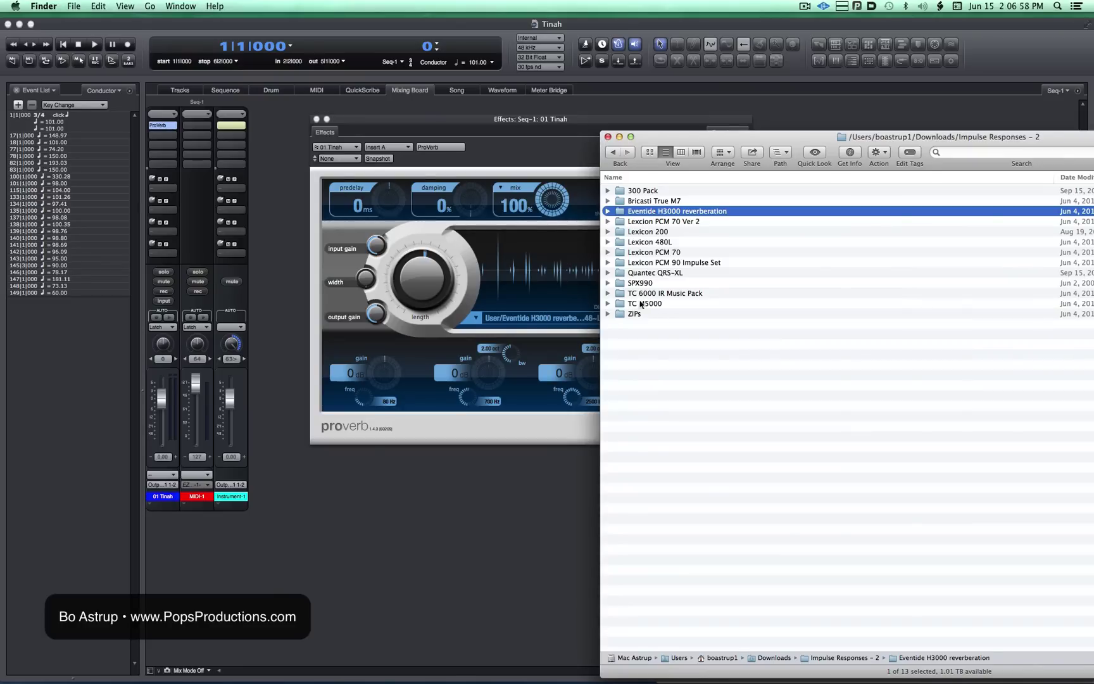
Install the 300 Pack folder into ProVerb and verify it appears in the User preset list
{"action": "left_click_drag", "start_coordinate": [633, 191], "coordinate": [506, 319]}
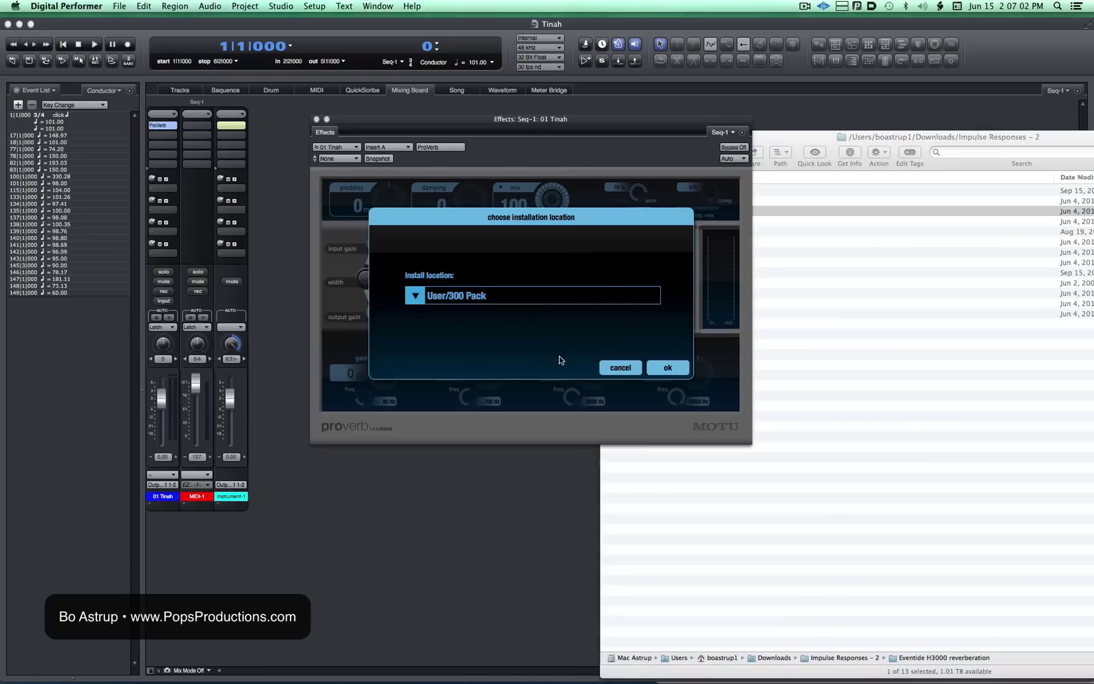
{"action": "left_click", "coordinate": [667, 370]}
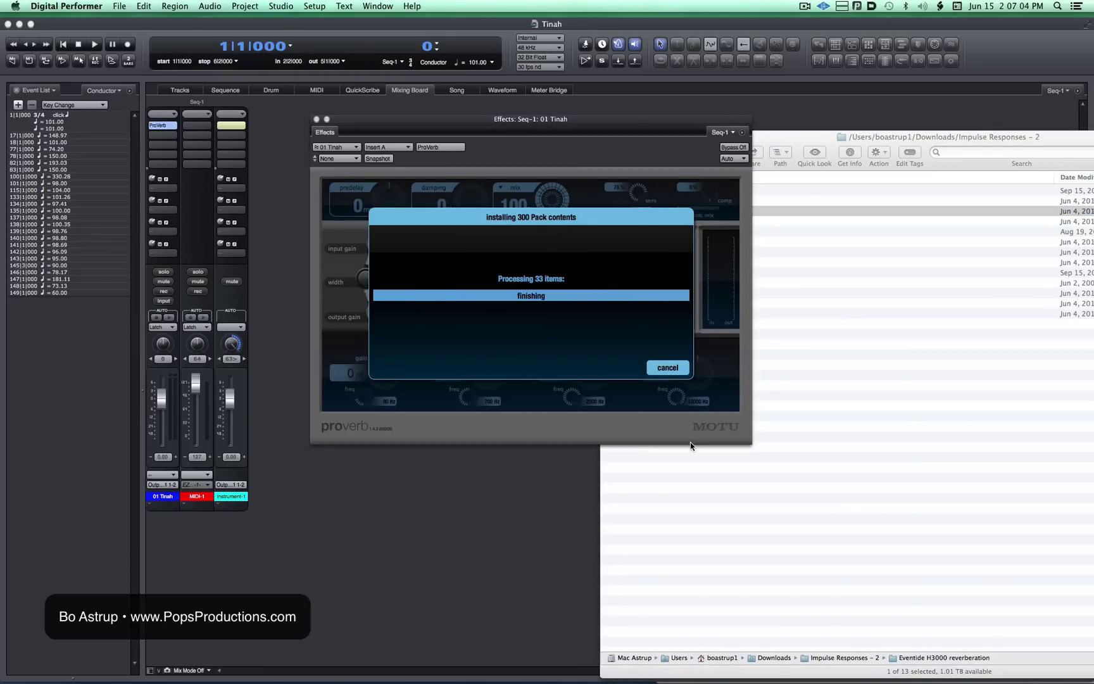
{"action": "left_click", "coordinate": [475, 318]}
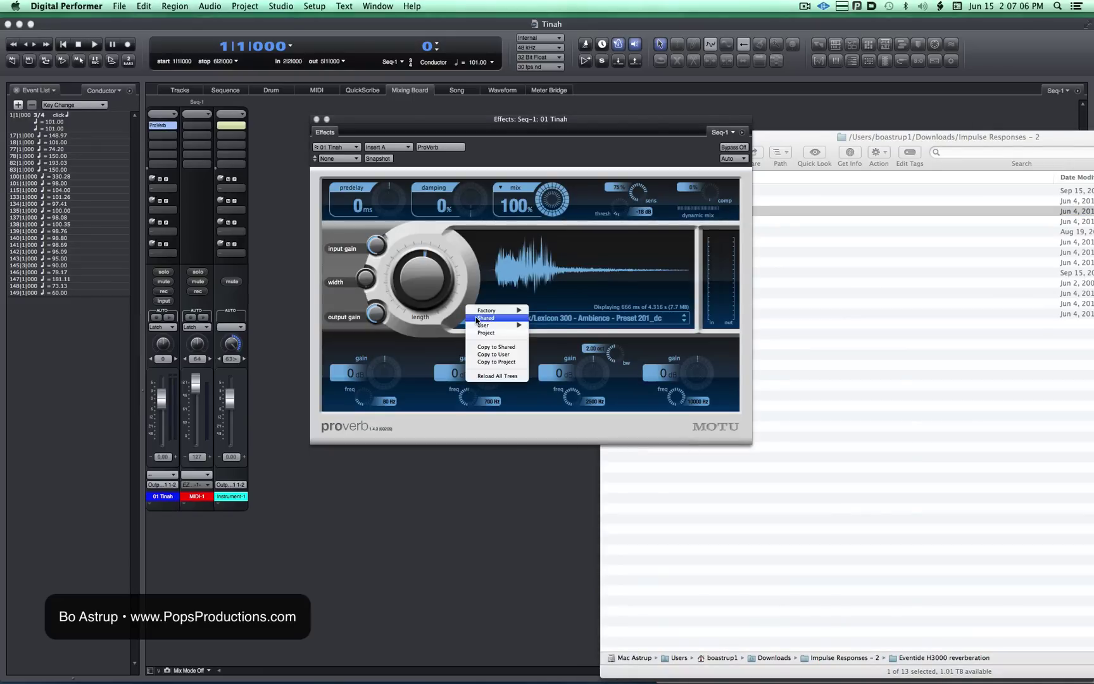
{"action": "mouse_move", "coordinate": [482, 324]}
{"action": "mouse_move", "coordinate": [571, 334]}
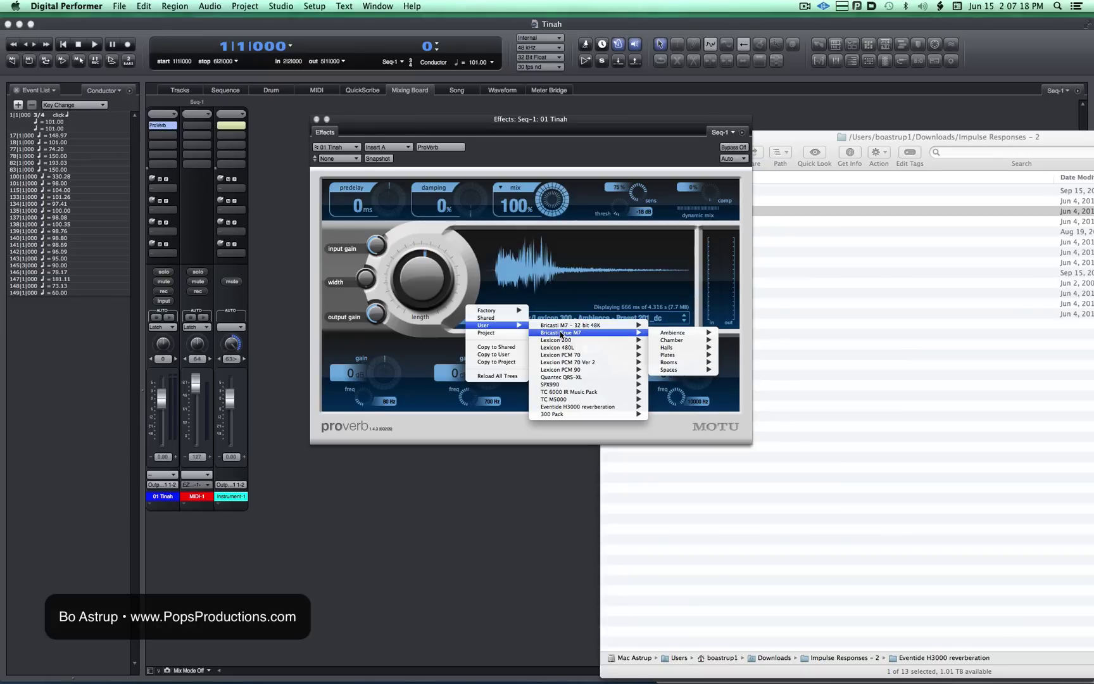
{"action": "mouse_move", "coordinate": [608, 407]}
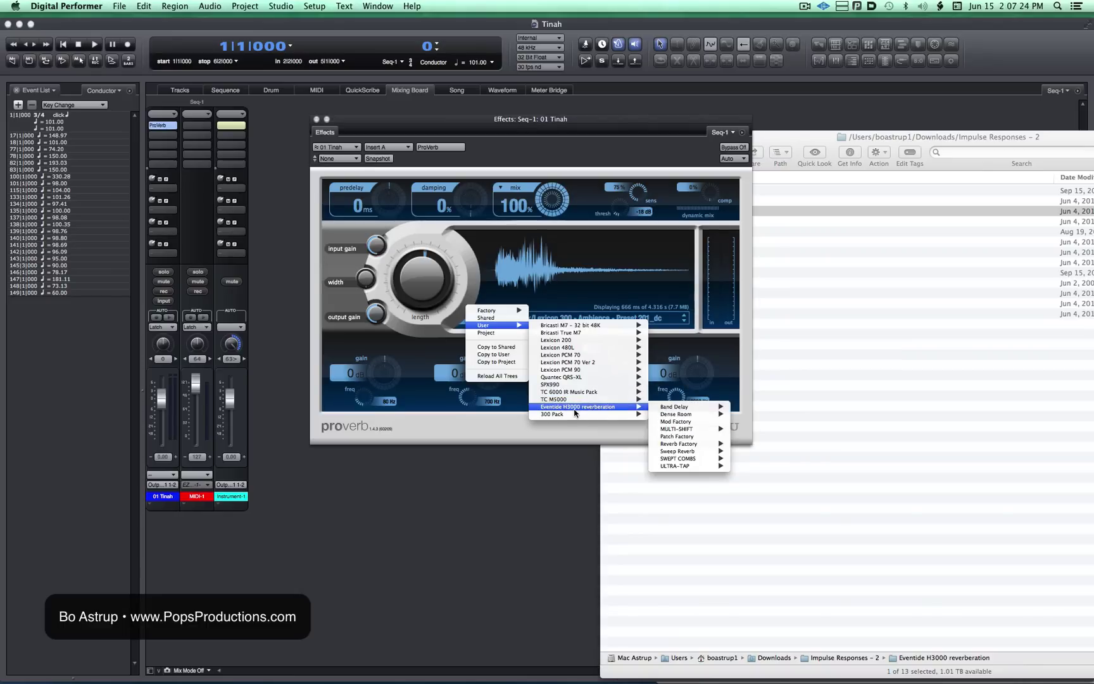
Open the hidden user Library folder from Finder's Go menu using Option
{"action": "left_click", "coordinate": [820, 379]}
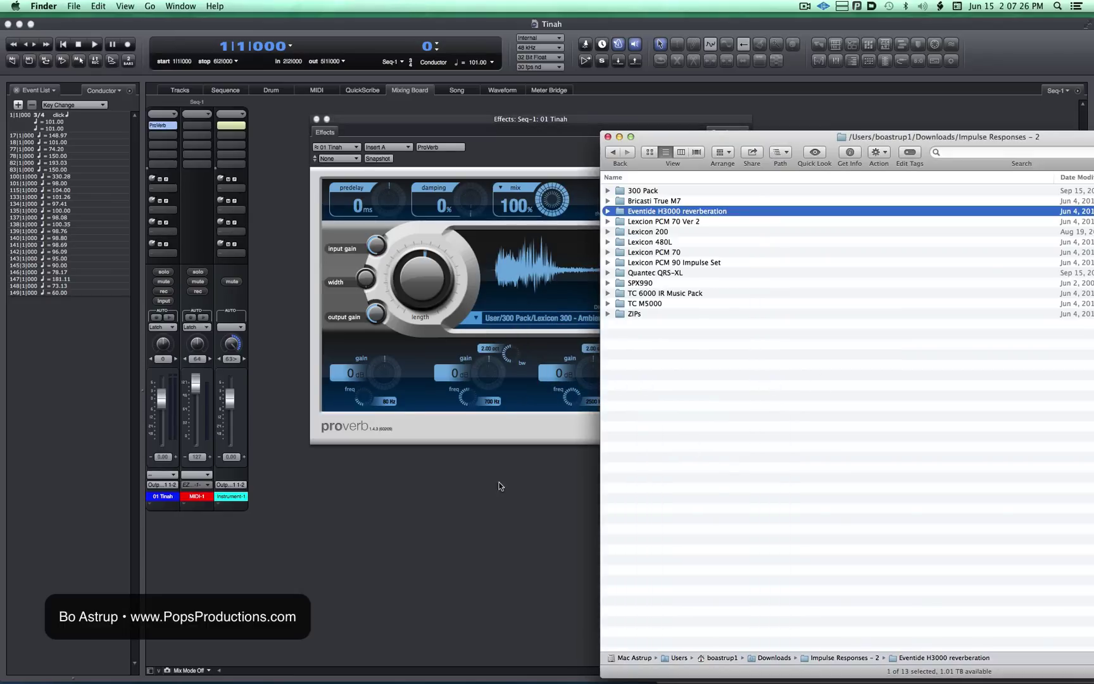
{"action": "key", "text": "super+Tab"}
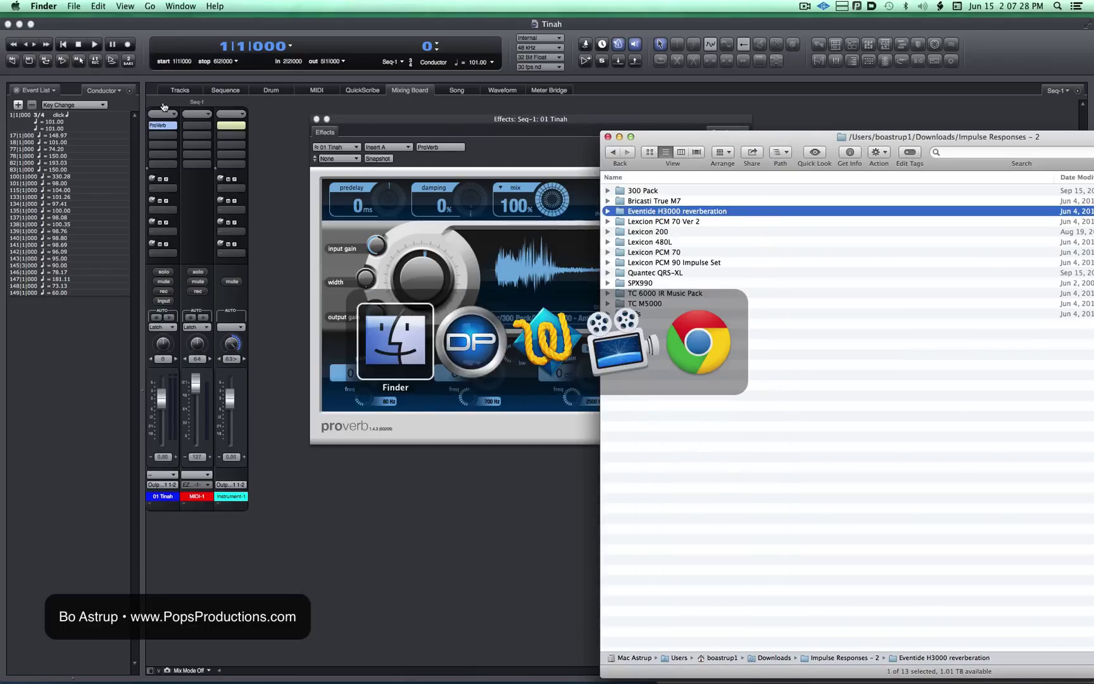
{"action": "left_click", "coordinate": [151, 6]}
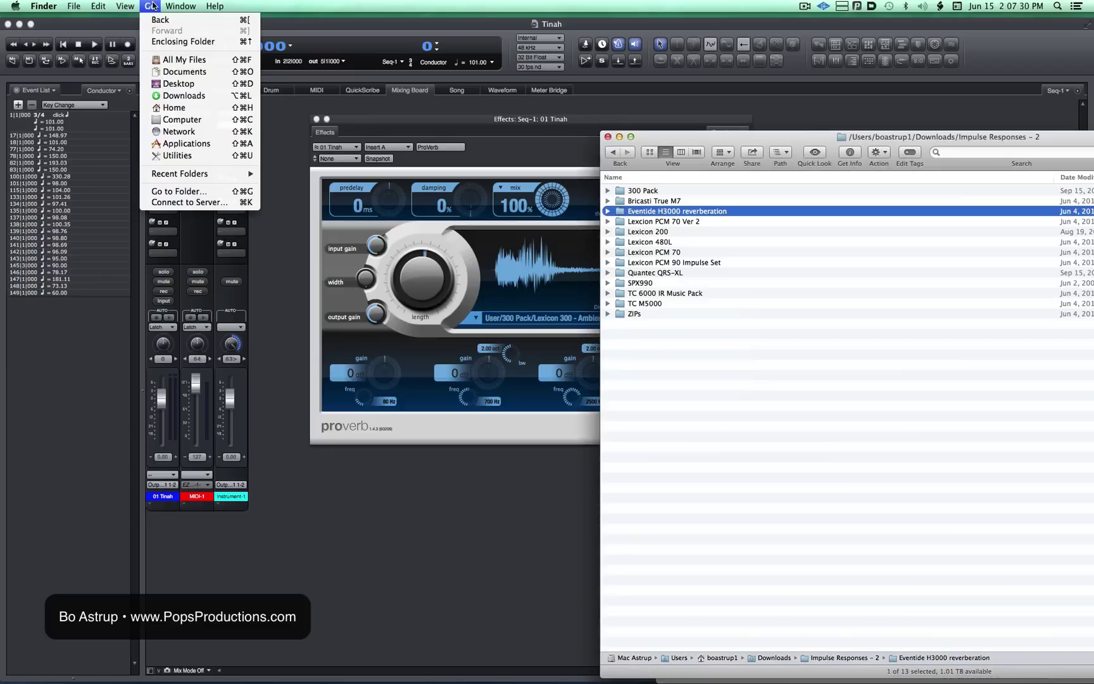
{"action": "key", "text": "ctrl"}
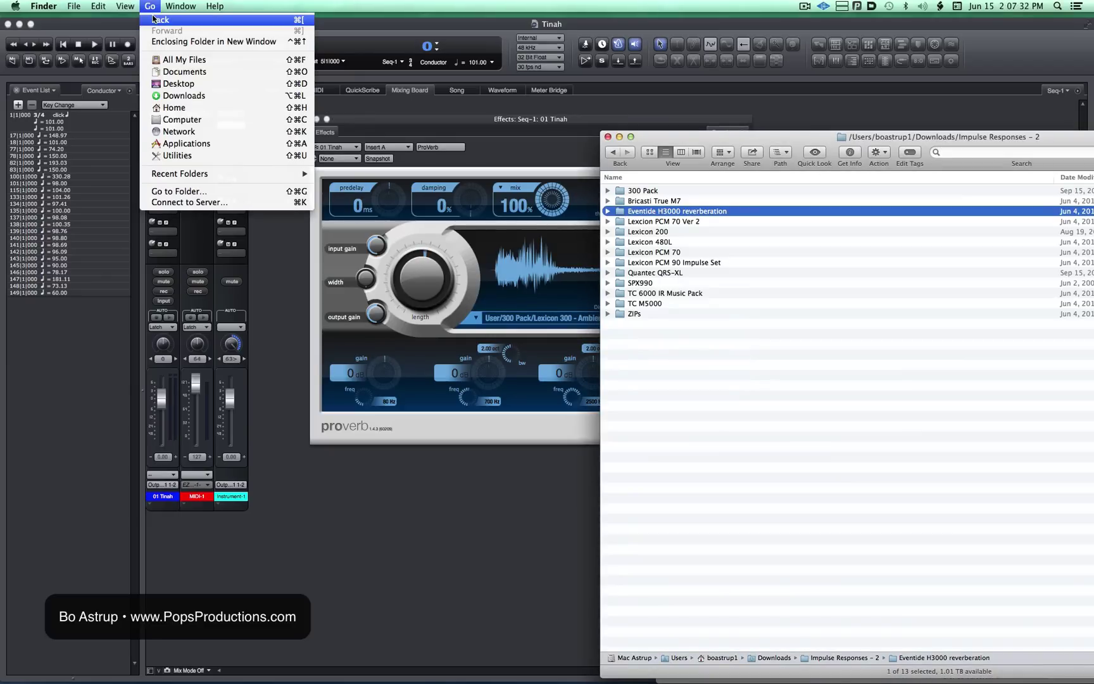
{"action": "key", "text": "alt"}
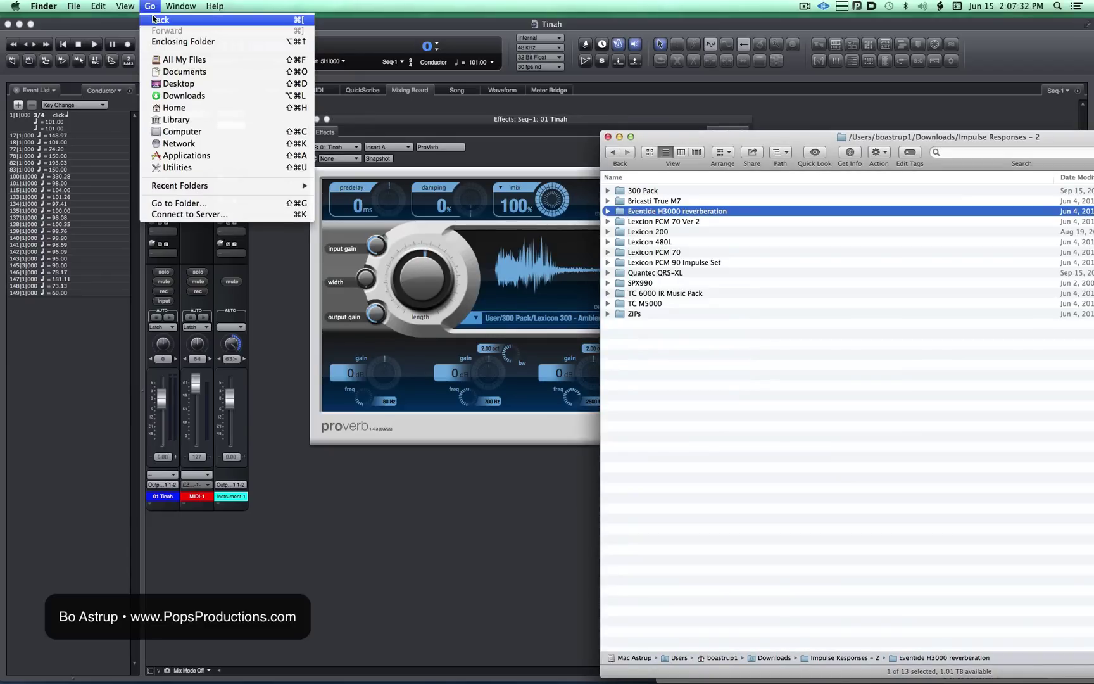
{"action": "left_click", "coordinate": [178, 120]}
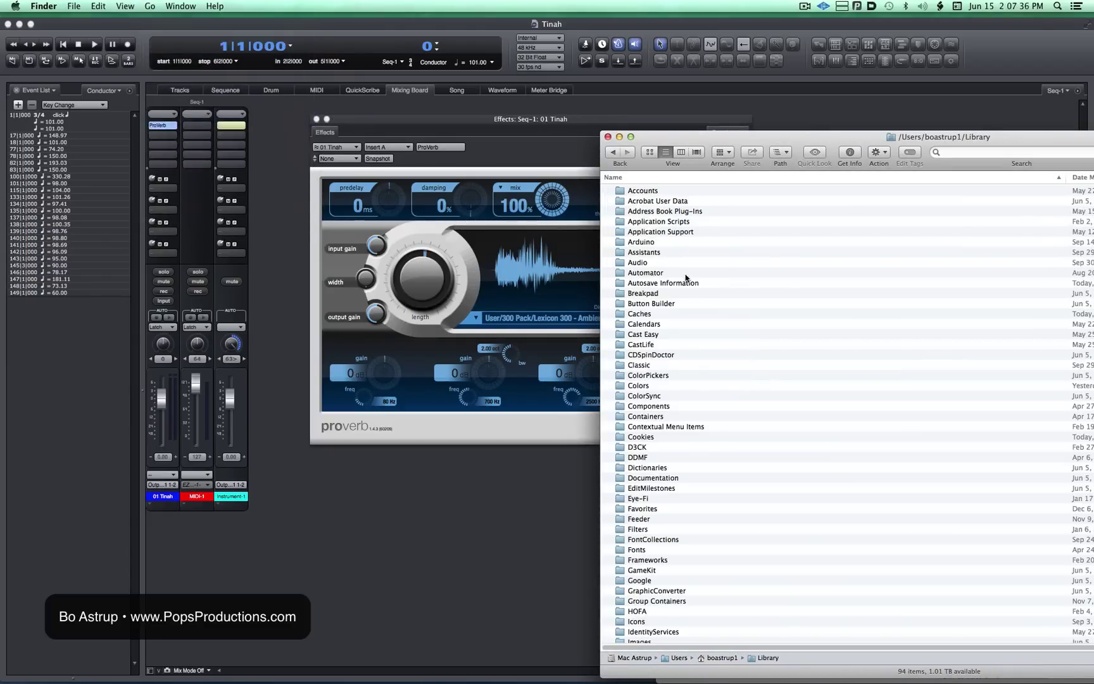
Show the contents of the MOTU User package and begin renaming the Eventide folder
{"action": "double_click", "coordinate": [676, 232]}
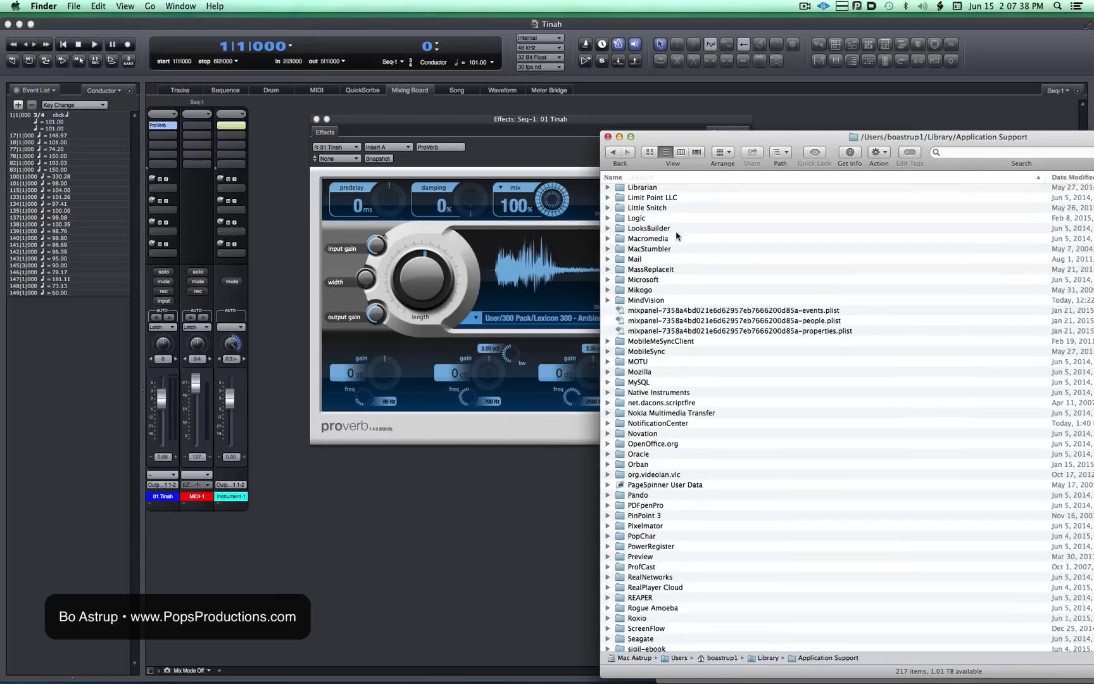
{"action": "double_click", "coordinate": [653, 363]}
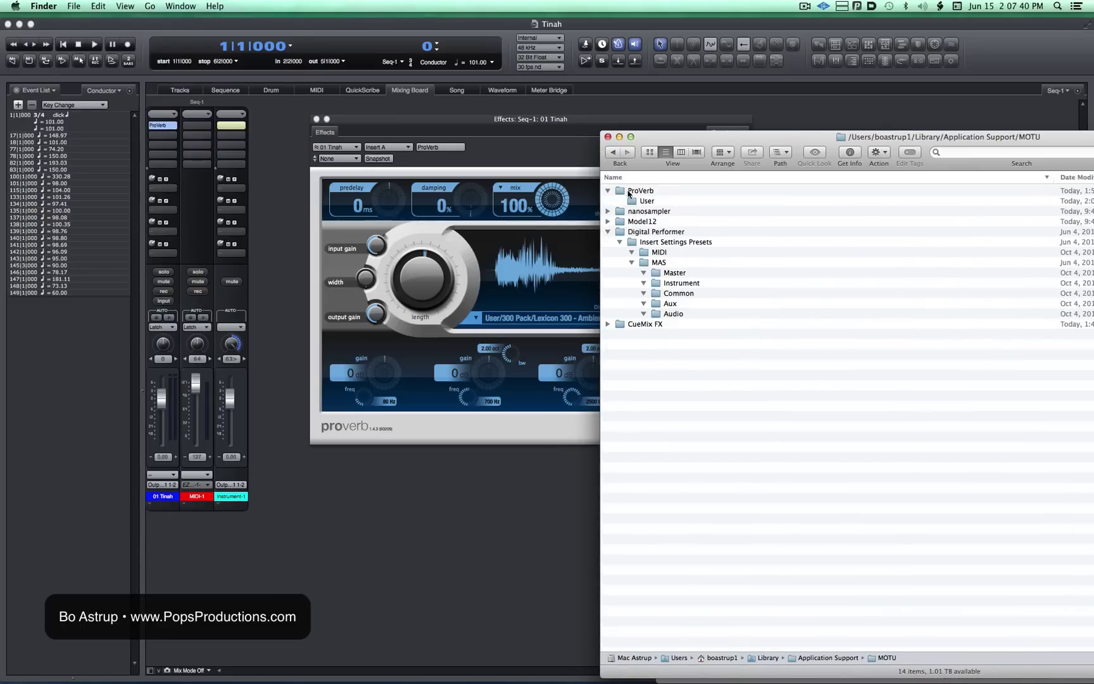
{"action": "right_click", "coordinate": [631, 203]}
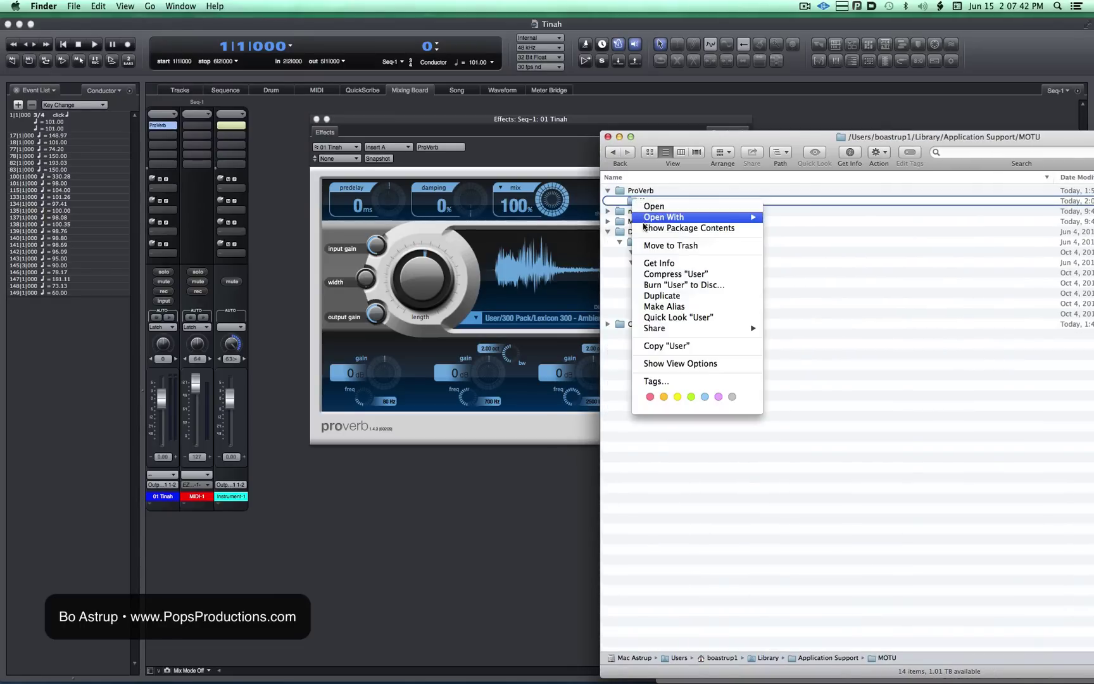
{"action": "left_click", "coordinate": [647, 232]}
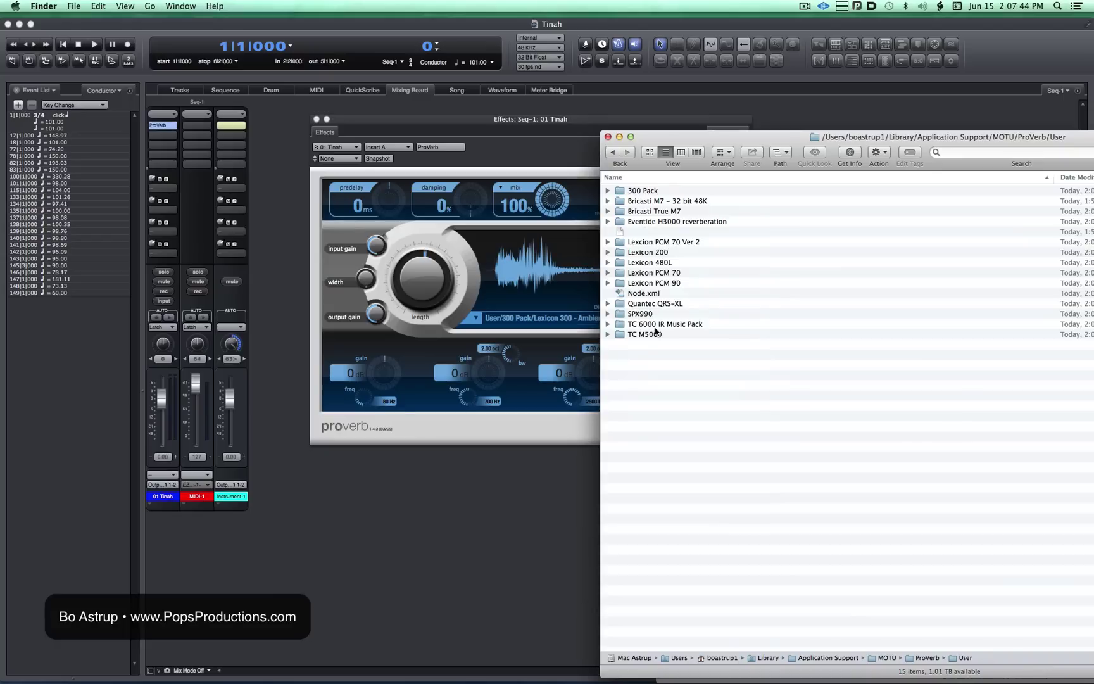
{"action": "left_click", "coordinate": [658, 222]}
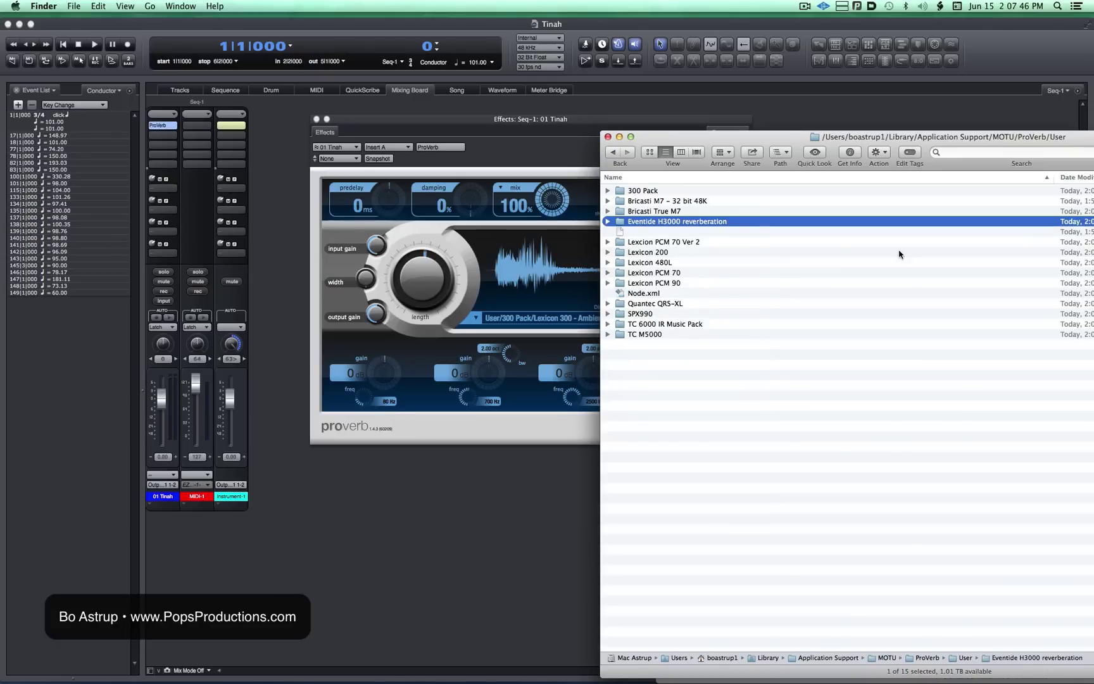
{"action": "key", "text": "Return"}
{"action": "left_click", "coordinate": [685, 223]}
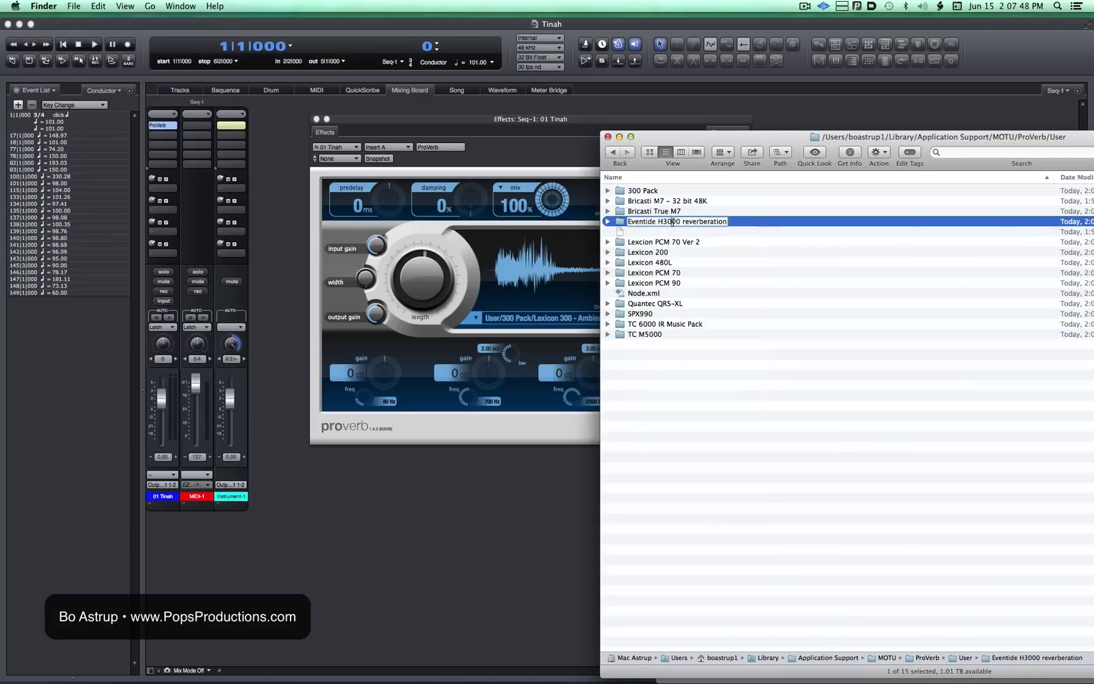
Shorten the folder name to 'Eventide H3000' by removing 'reverberation'
{"action": "left_click_drag", "start_coordinate": [681, 221], "coordinate": [763, 229]}
{"action": "key", "text": "BackSpace"}
{"action": "key", "text": "Return"}
Remove 'reverberation' from the line 39 path in Node.xml and save the file
{"action": "double_click", "coordinate": [638, 293]}
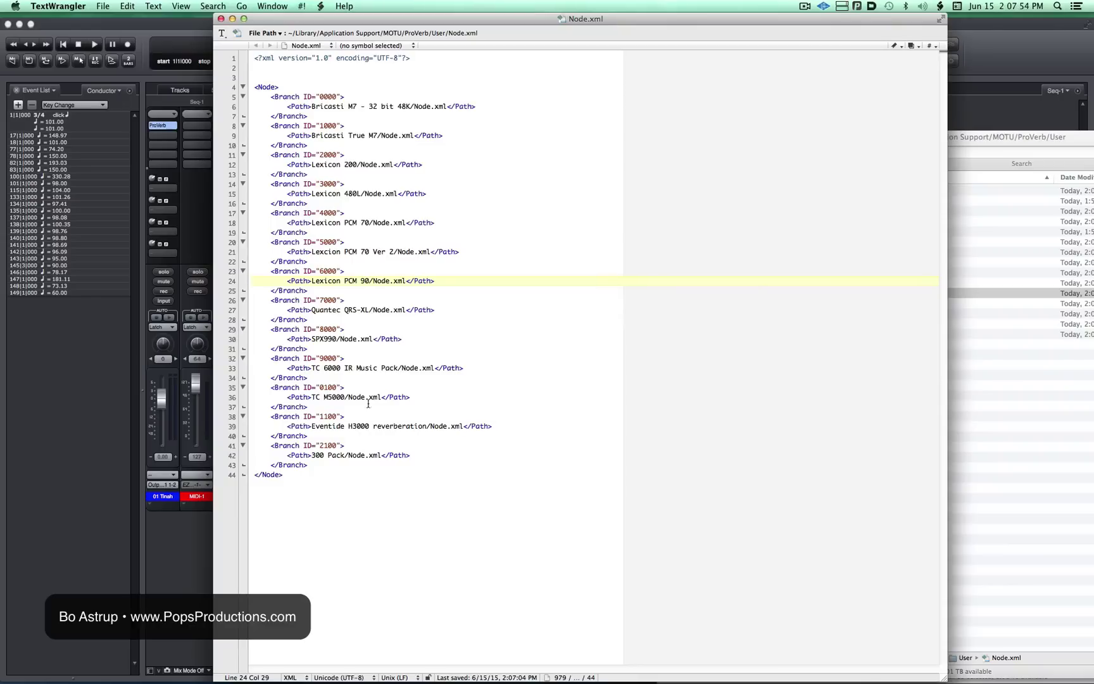
{"action": "left_click_drag", "start_coordinate": [427, 426], "coordinate": [367, 426]}
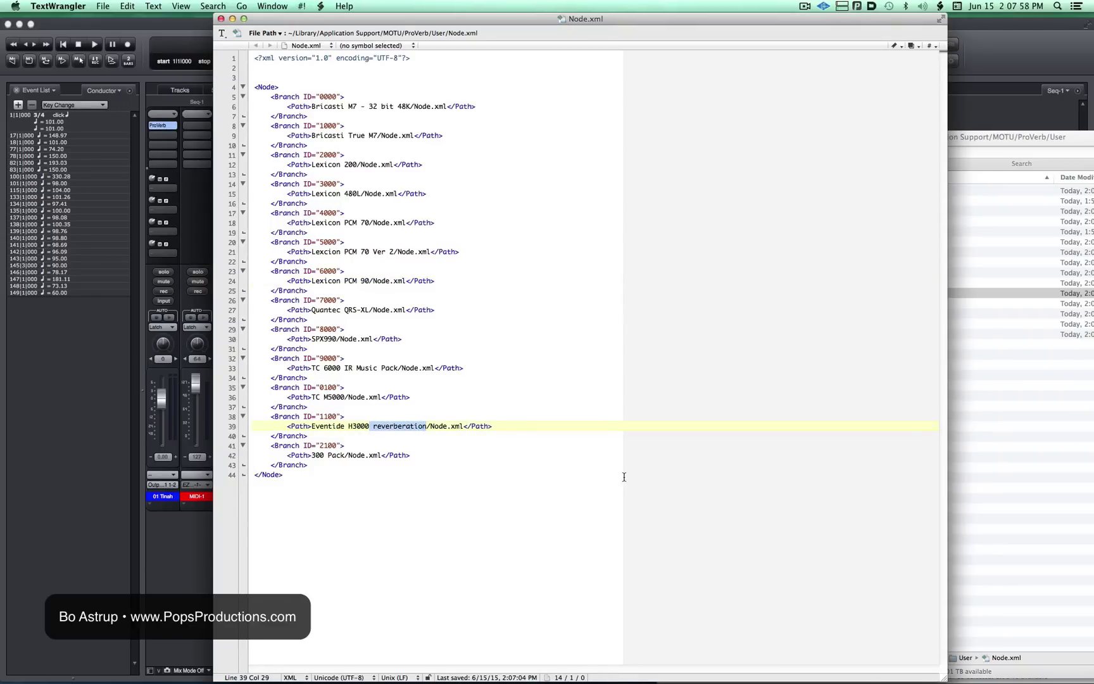
{"action": "key", "text": "BackSpace"}
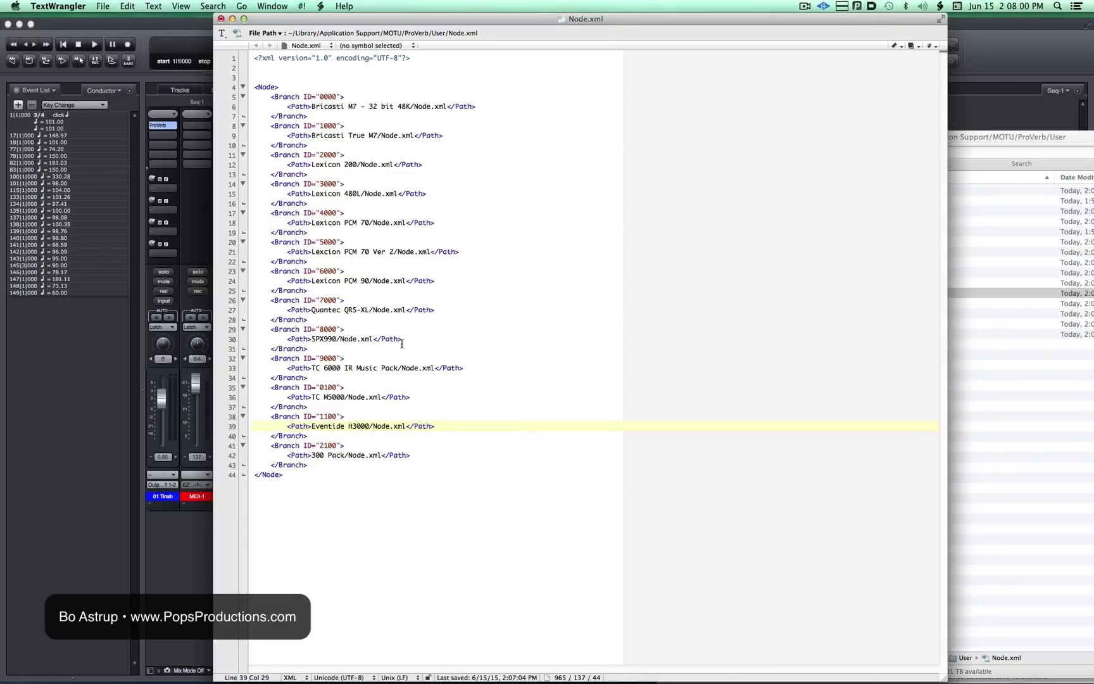
{"action": "left_click", "coordinate": [222, 19]}
{"action": "left_click", "coordinate": [675, 87]}
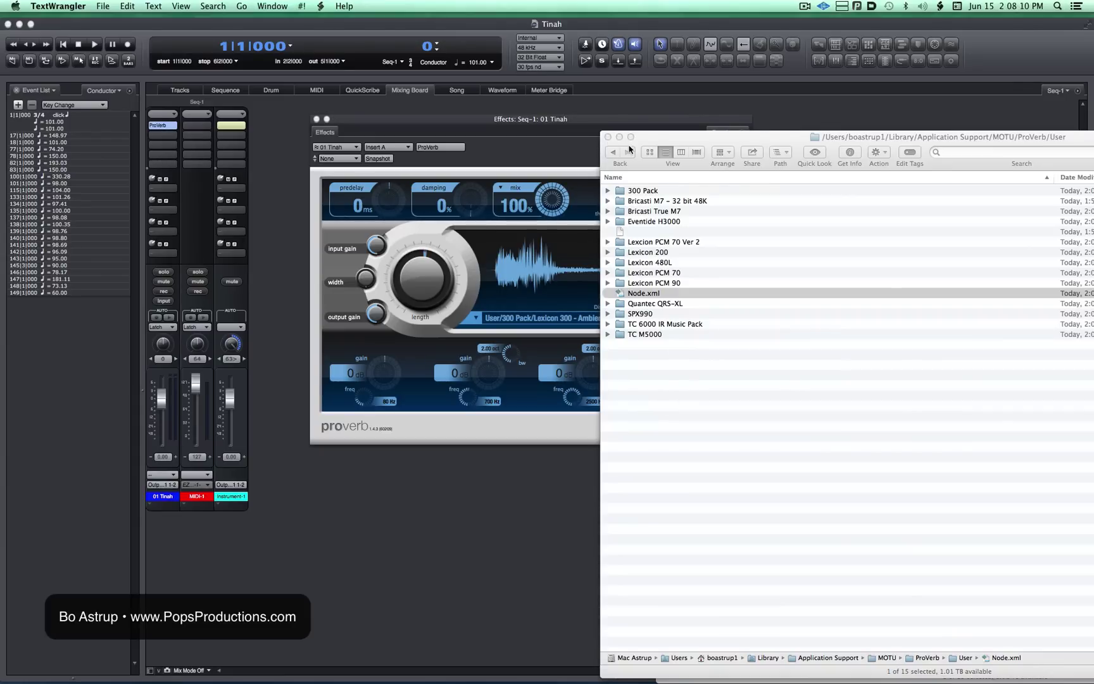
Navigate up to the MOTU/ProVerb folder and select User to show its 1.9 GB size
{"action": "left_click", "coordinate": [870, 139]}
{"action": "left_click_drag", "start_coordinate": [869, 139], "coordinate": [851, 146]}
{"action": "left_click", "coordinate": [851, 146], "text": "super"}
{"action": "left_click", "coordinate": [844, 156]}
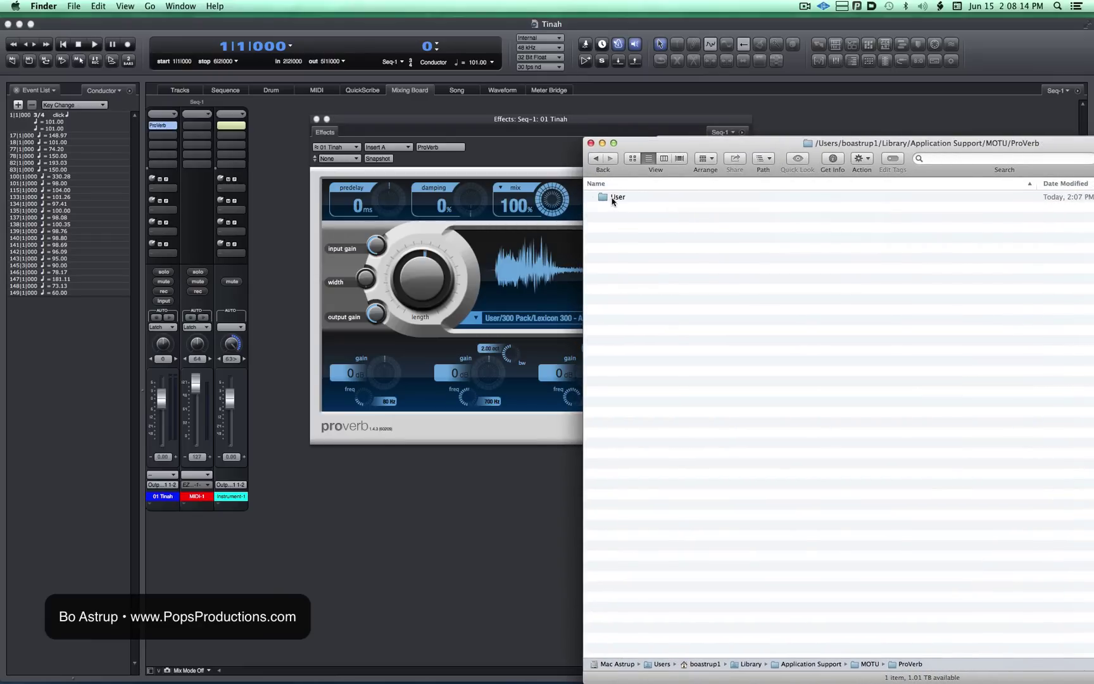
{"action": "left_click", "coordinate": [618, 197]}
{"action": "left_click_drag", "start_coordinate": [689, 149], "coordinate": [305, 116]}
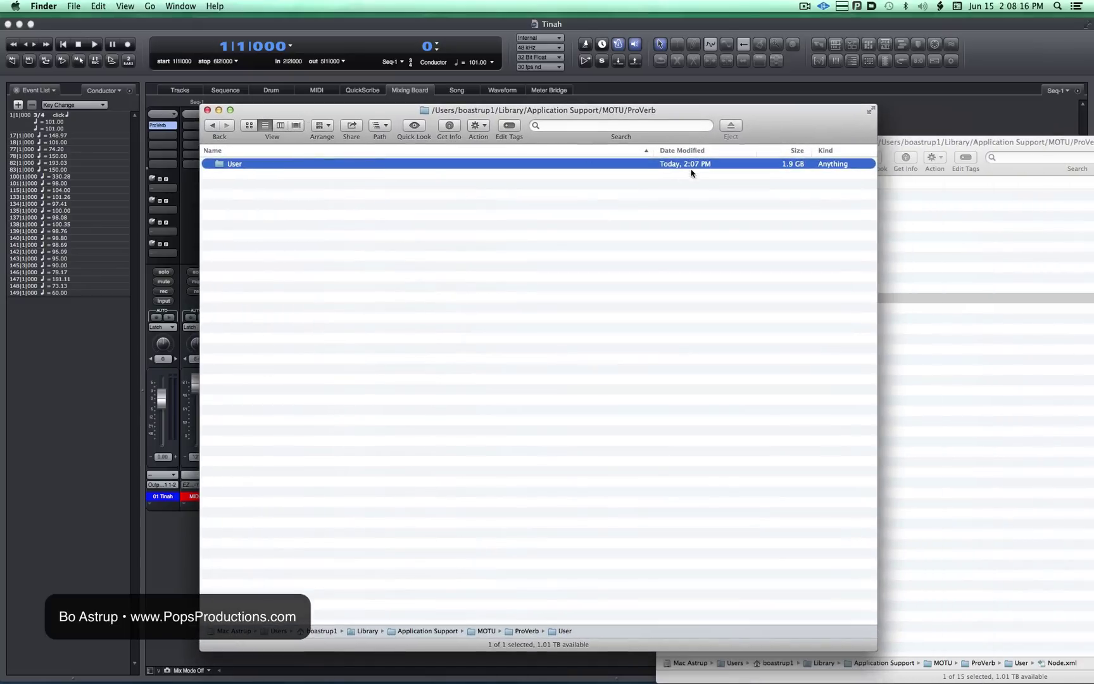